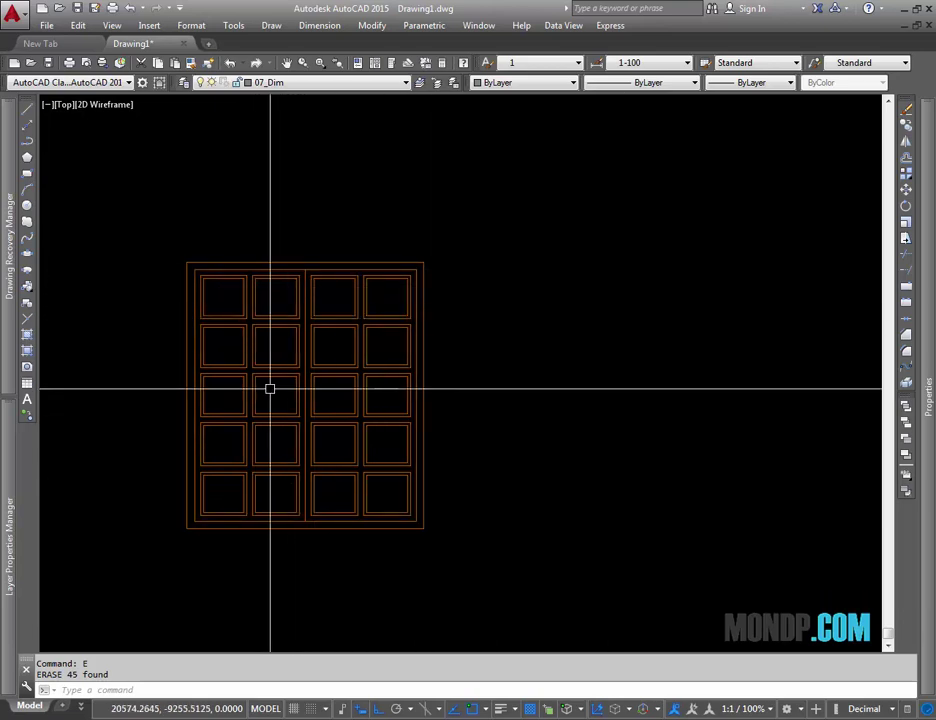
Start a linear dimension while looking over the panelled door's top panels, then cancel it
{"action": "type", "text": "d"}
{"action": "key", "text": "Return"}
{"action": "scroll", "coordinate": [246, 290], "scroll_direction": "up", "scroll_amount": 2}
{"action": "scroll", "coordinate": [262, 280], "scroll_direction": "up", "scroll_amount": 3}
{"action": "middle_click_drag", "start_coordinate": [278, 286], "coordinate": [284, 305]}
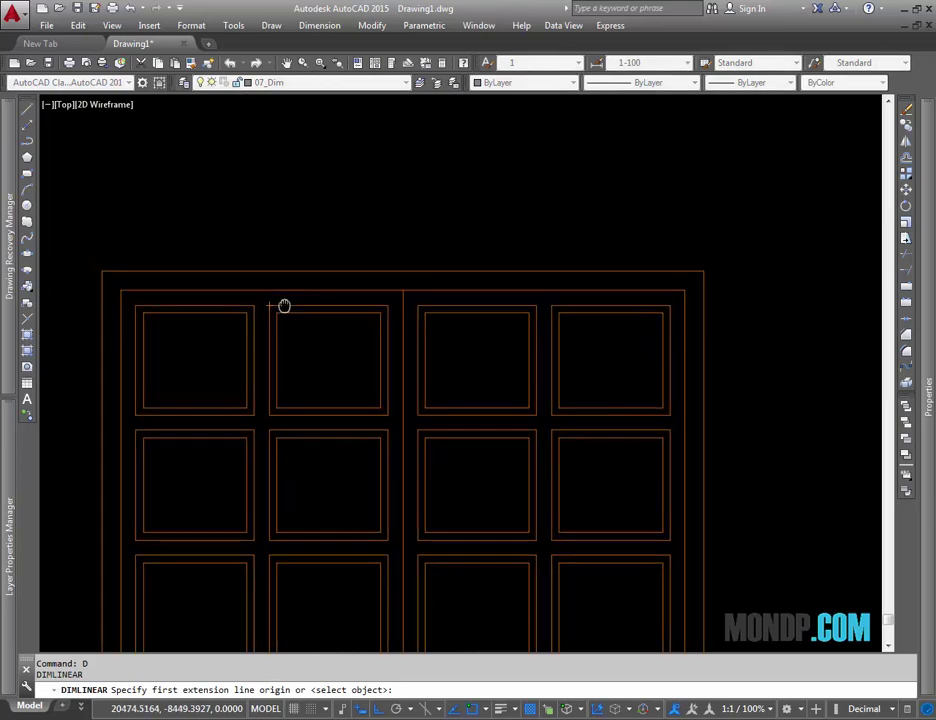
{"action": "scroll", "coordinate": [403, 390], "scroll_direction": "down", "scroll_amount": 1}
{"action": "scroll", "coordinate": [449, 497], "scroll_direction": "down", "scroll_amount": 1}
{"action": "scroll", "coordinate": [508, 407], "scroll_direction": "down", "scroll_amount": 1}
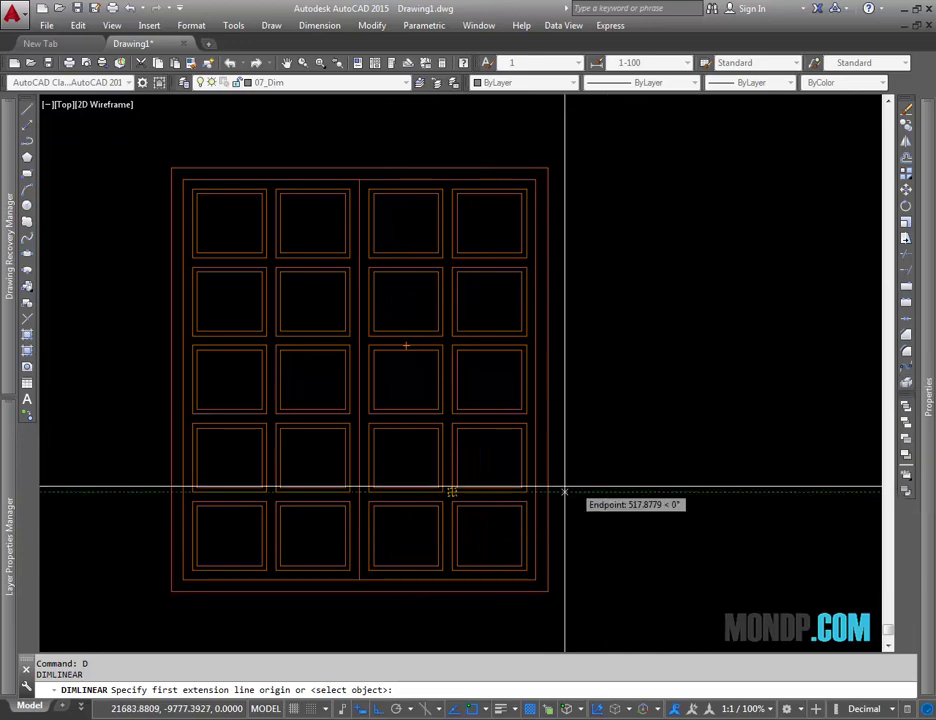
{"action": "middle_click_drag", "start_coordinate": [430, 326], "coordinate": [437, 398]}
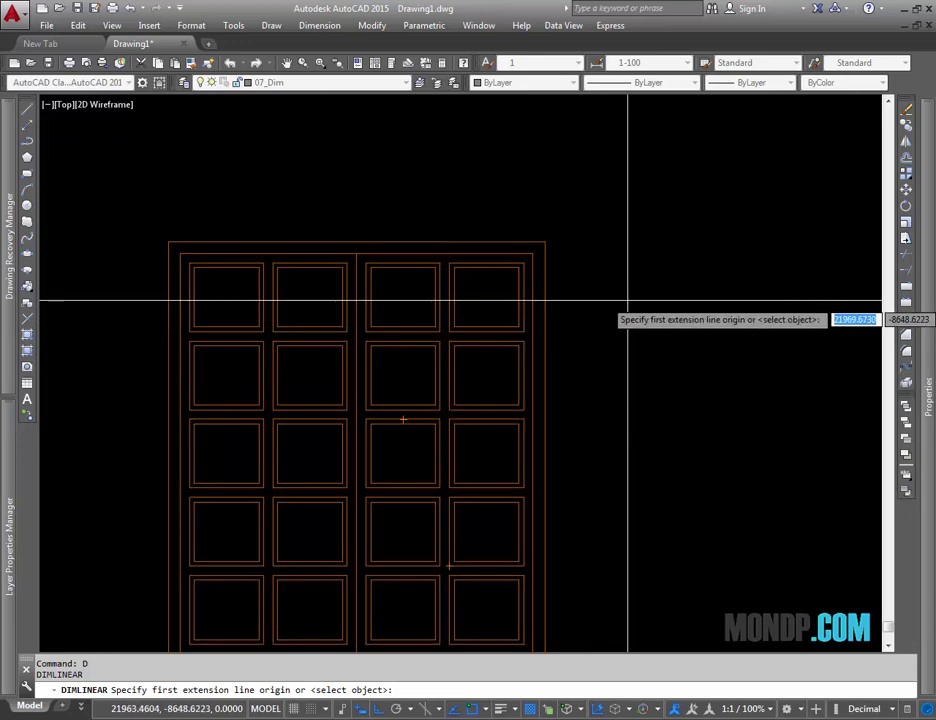
{"action": "middle_click_drag", "start_coordinate": [305, 339], "coordinate": [362, 293]}
{"action": "middle_click_drag", "start_coordinate": [287, 499], "coordinate": [287, 452]}
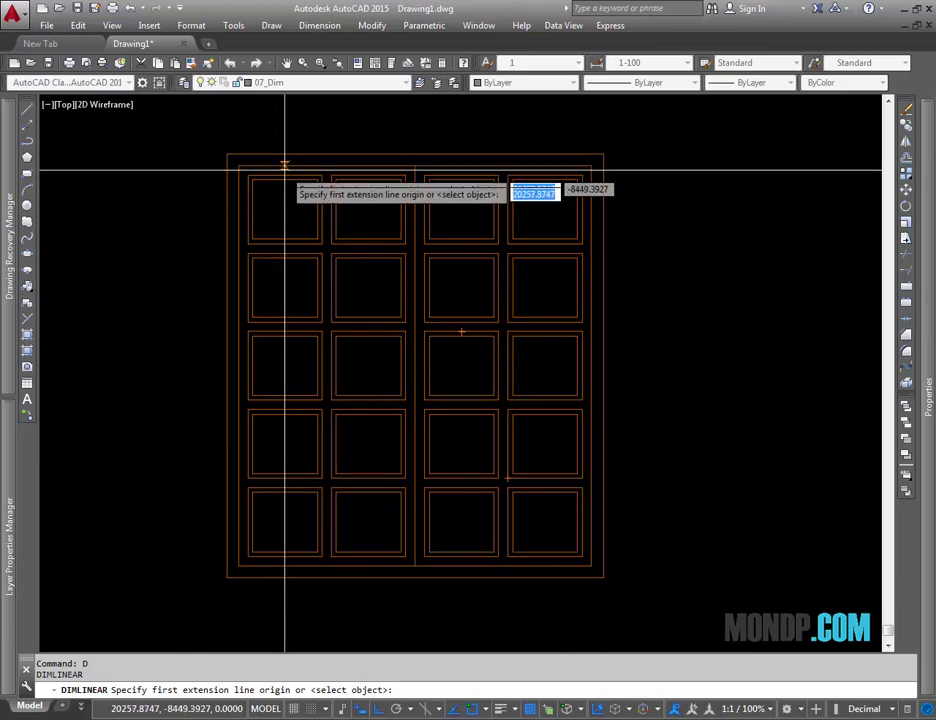
{"action": "middle_click_drag", "start_coordinate": [420, 328], "coordinate": [421, 335]}
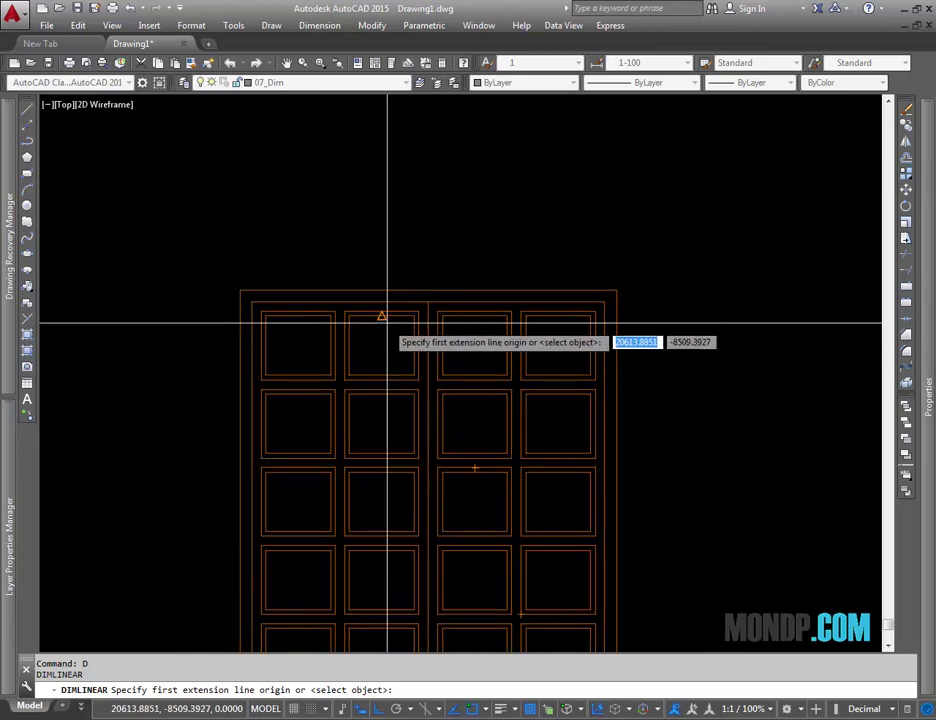
{"action": "scroll", "coordinate": [382, 317], "scroll_direction": "up", "scroll_amount": 2}
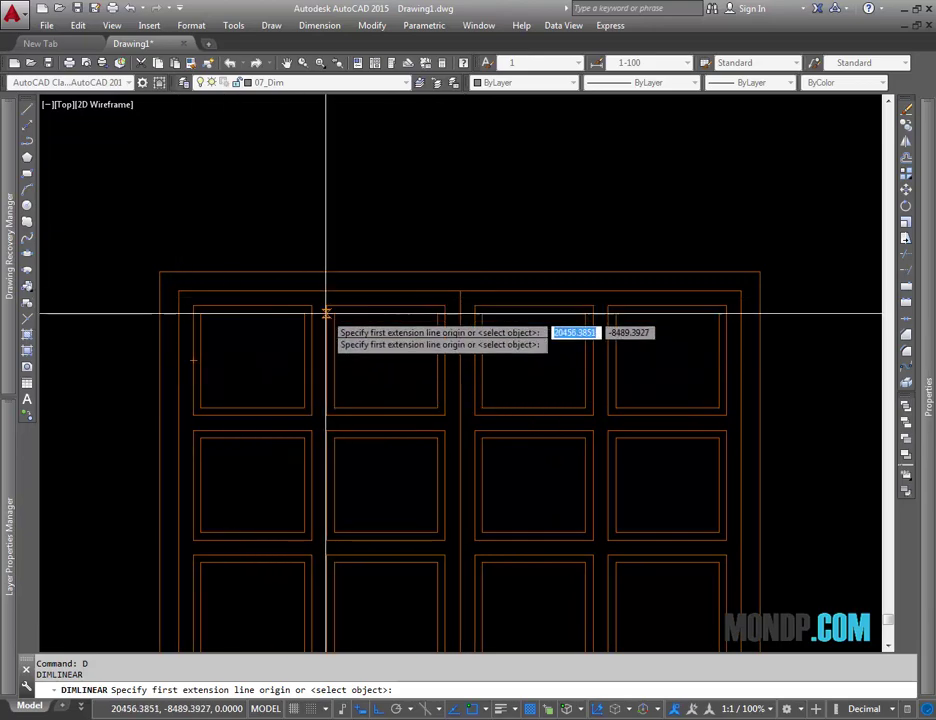
{"action": "scroll", "coordinate": [420, 373], "scroll_direction": "down", "scroll_amount": 2}
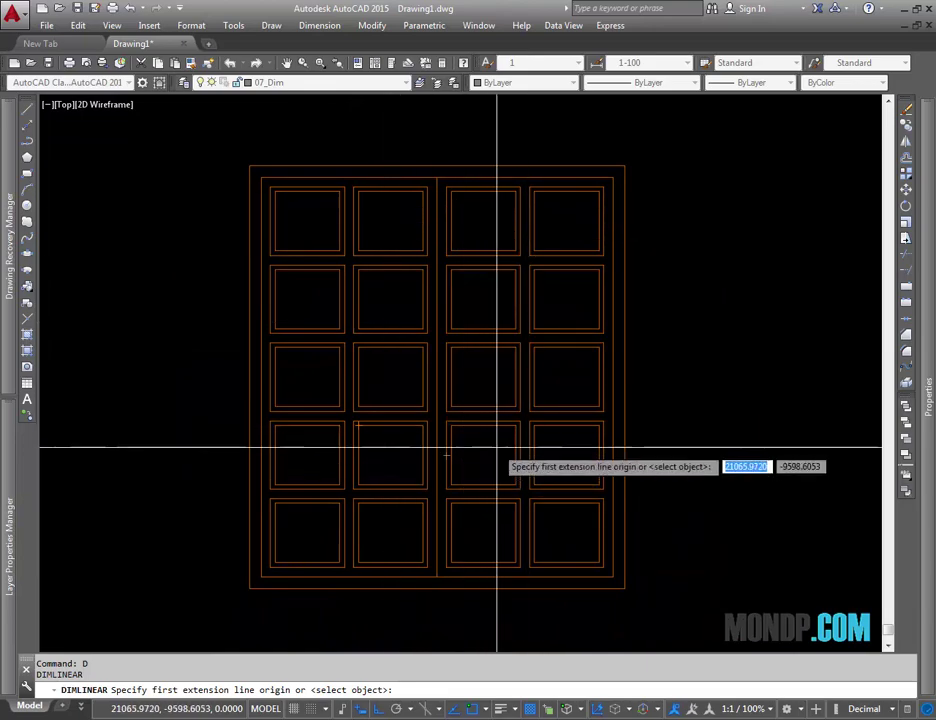
{"action": "middle_click_drag", "start_coordinate": [508, 399], "coordinate": [362, 427]}
{"action": "scroll", "coordinate": [478, 349], "scroll_direction": "down", "scroll_amount": 2}
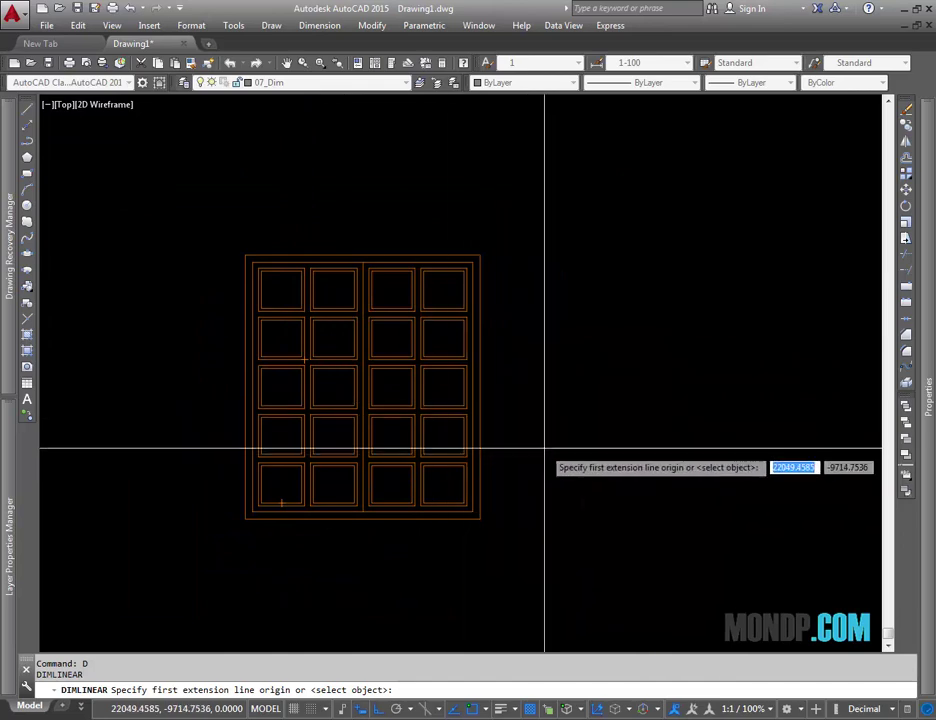
{"action": "key", "text": "Escape"}
Copy the door's outer outline to the right of the panelled door
{"action": "type", "text": "c"}
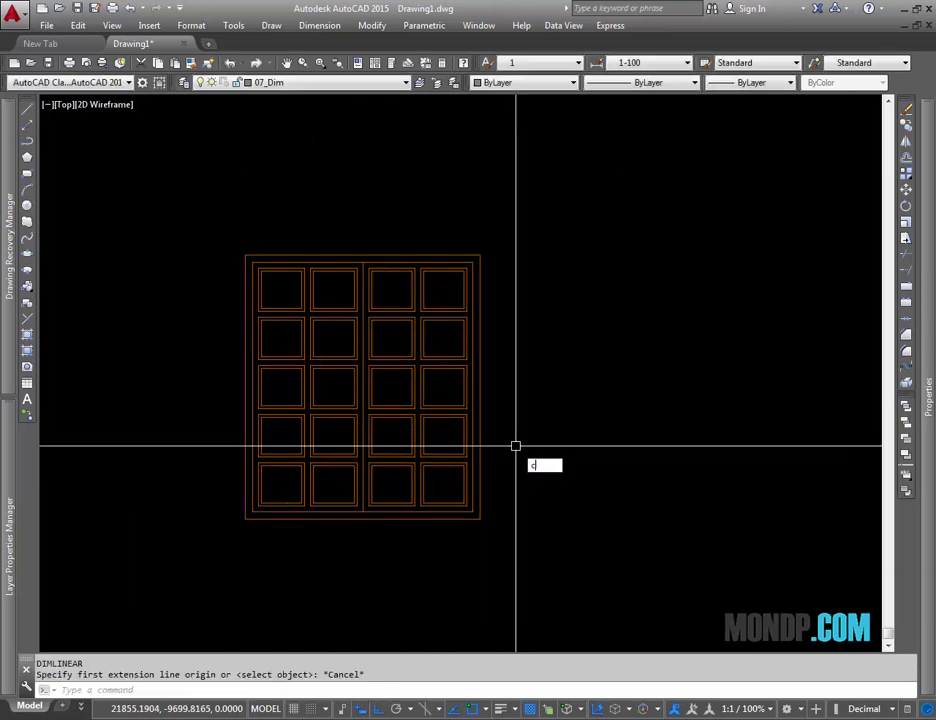
{"action": "key", "text": "Return"}
{"action": "left_click", "coordinate": [481, 270]}
{"action": "key", "text": "Return"}
{"action": "mouse_move", "coordinate": [648, 226]}
{"action": "middle_mouse_down"}
{"action": "mouse_move", "coordinate": [590, 240]}
{"action": "mouse_move", "coordinate": [477, 221]}
{"action": "middle_mouse_up"}
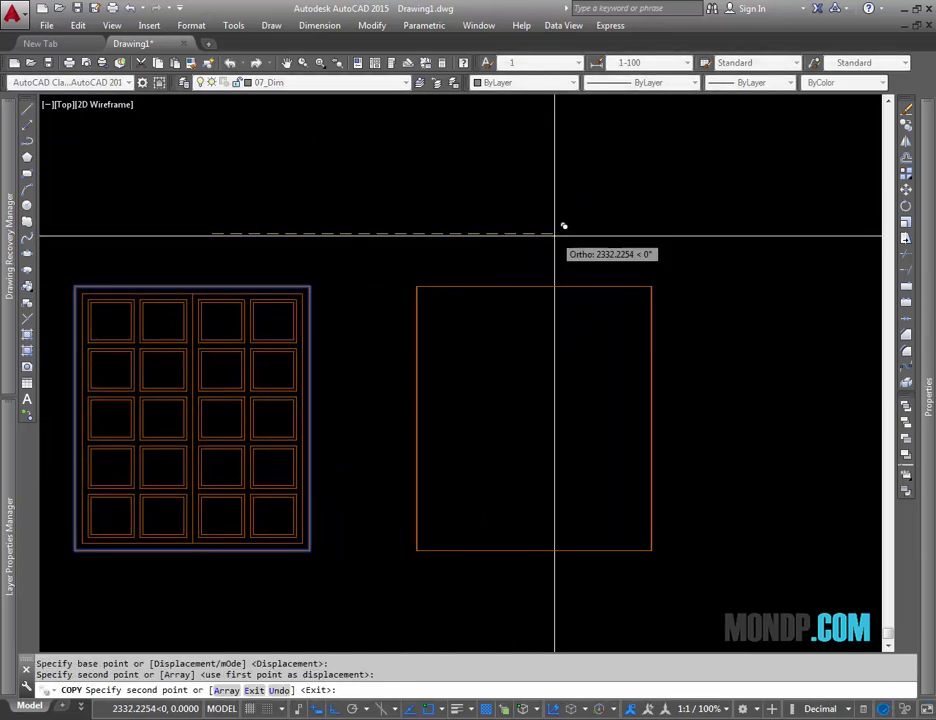
{"action": "left_click", "coordinate": [554, 236]}
{"action": "key", "text": "Escape"}
Move the copied outline slightly further to the right
{"action": "type", "text": "m"}
{"action": "key", "text": "Return"}
{"action": "left_click_drag", "start_coordinate": [587, 305], "coordinate": [472, 307]}
{"action": "left_click", "coordinate": [472, 307]}
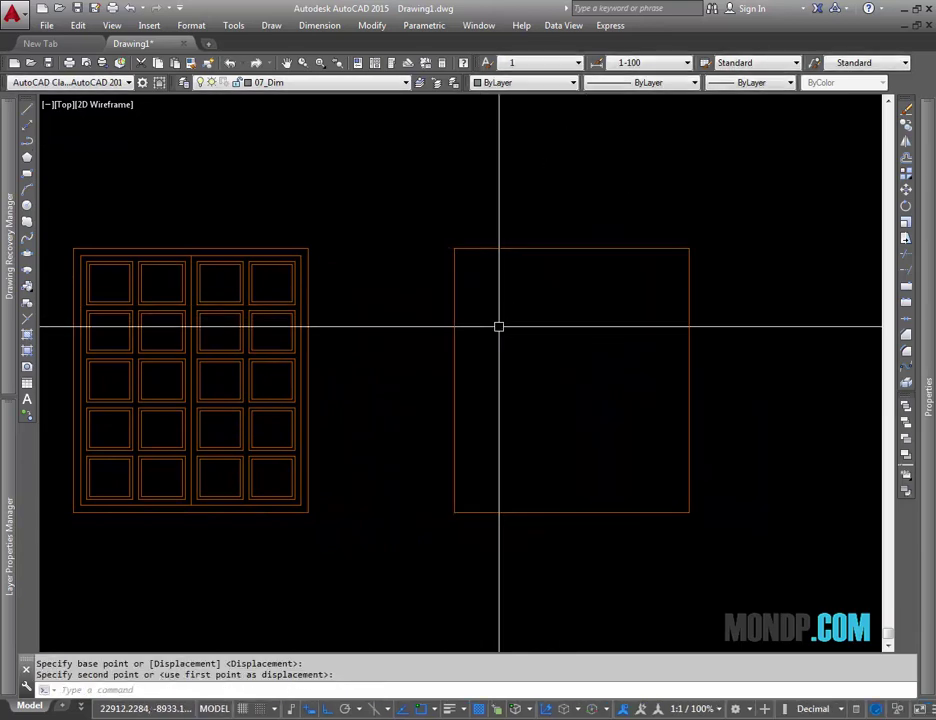
{"action": "left_click", "coordinate": [510, 321]}
{"action": "key", "text": "Escape"}
Measure the door frame with DLI to confirm its 50 width, then centre the new outline
{"action": "scroll", "coordinate": [330, 290], "scroll_direction": "up", "scroll_amount": 3}
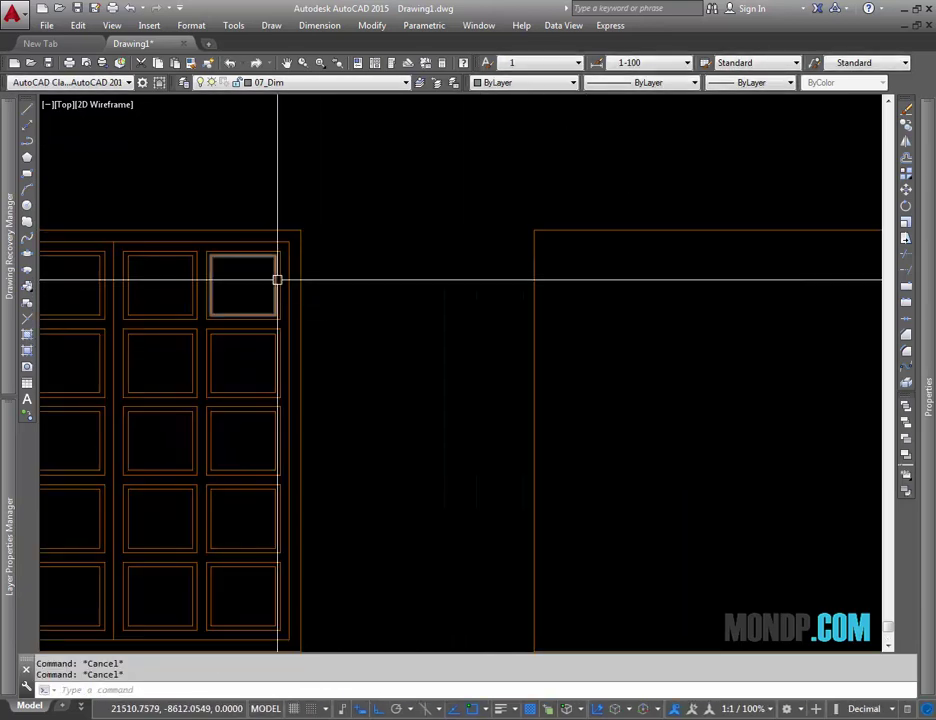
{"action": "type", "text": "dli"}
{"action": "left_click", "coordinate": [288, 276]}
{"action": "left_click", "coordinate": [296, 270]}
{"action": "key", "text": "Escape"}
{"action": "scroll", "coordinate": [292, 276], "scroll_direction": "down", "scroll_amount": 3}
{"action": "middle_click_drag", "start_coordinate": [626, 367], "coordinate": [531, 345]}
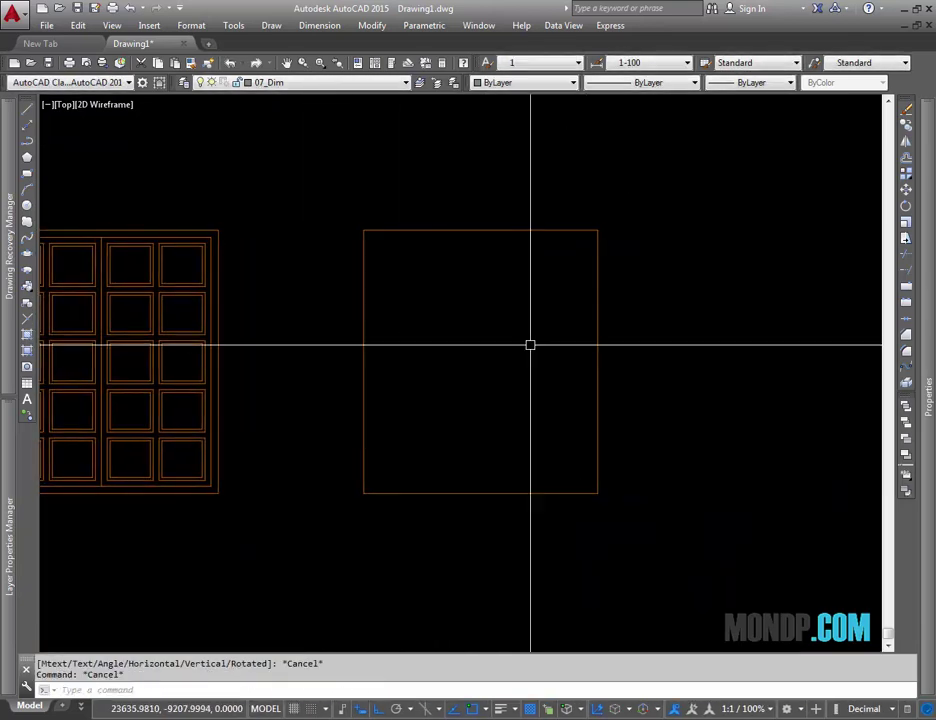
{"action": "middle_click_drag", "start_coordinate": [414, 337], "coordinate": [550, 346]}
{"action": "type", "text": "5"}
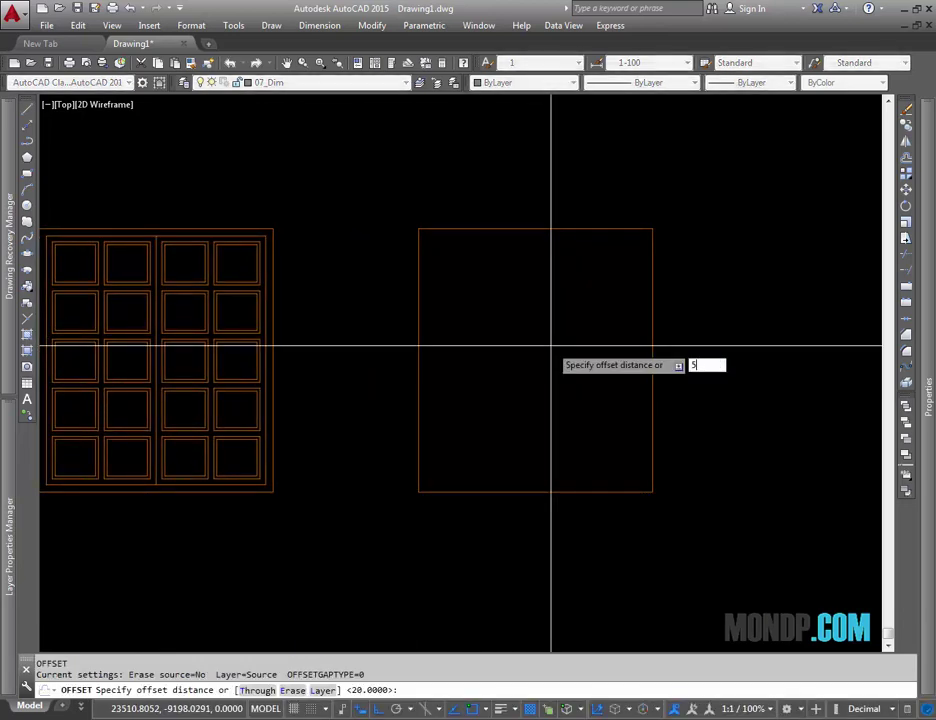
Offset the copied door outline 50 inward
{"action": "type", "text": "0"}
{"action": "key", "text": "Return"}
{"action": "left_click", "coordinate": [520, 230]}
{"action": "left_click", "coordinate": [518, 286]}
{"action": "key", "text": "Escape"}
{"action": "middle_click_drag", "start_coordinate": [345, 290], "coordinate": [388, 293]}
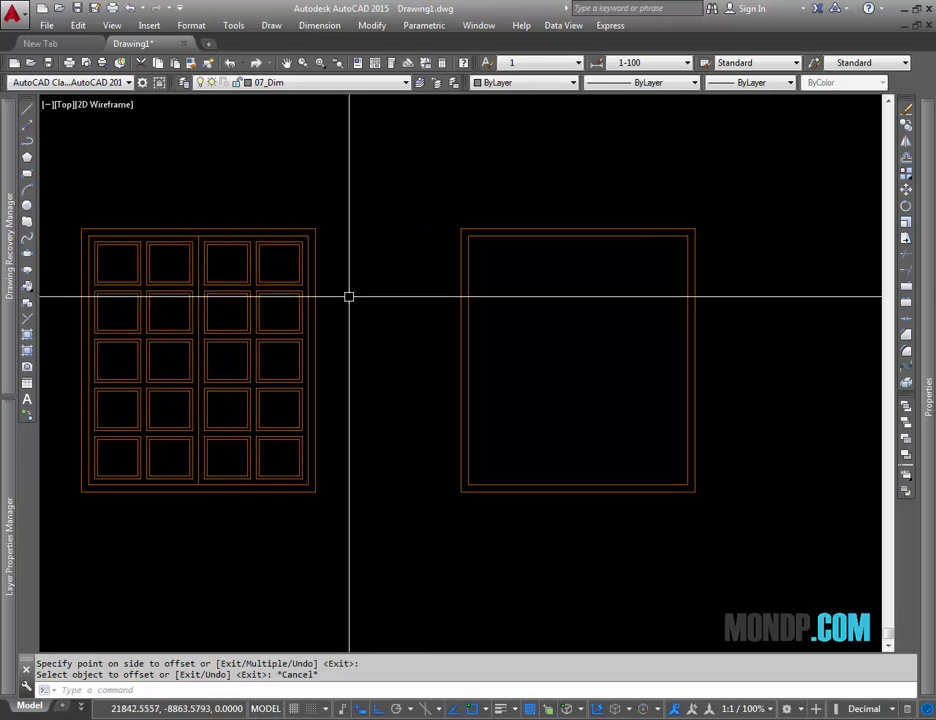
{"action": "middle_click_drag", "start_coordinate": [348, 296], "coordinate": [357, 296]}
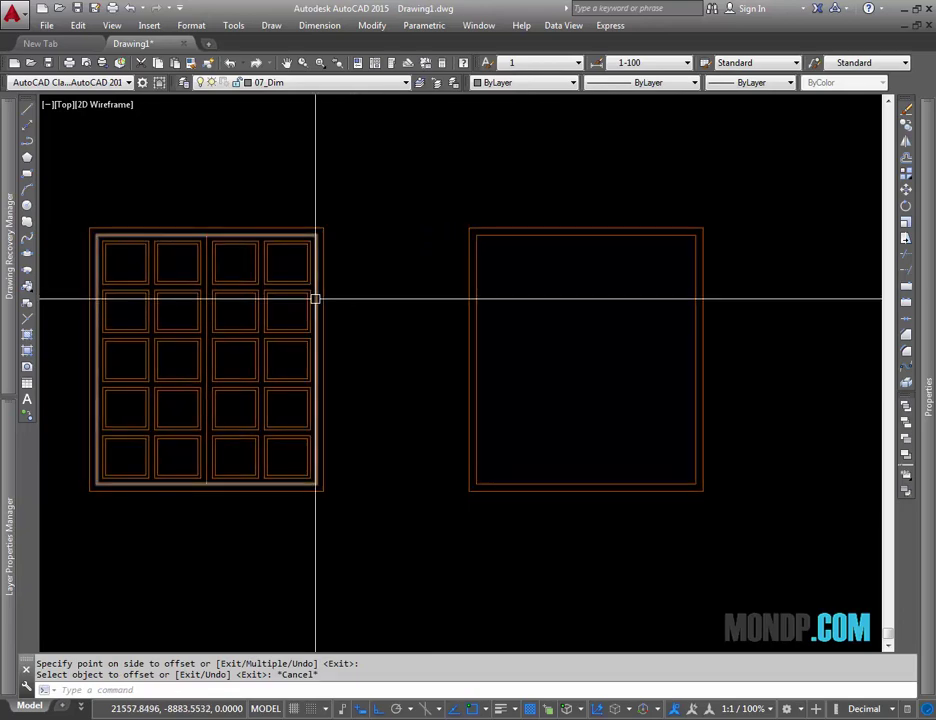
Check the panel frame width with a DLI measurement, then cancel it
{"action": "type", "text": "h"}
{"action": "key", "text": "Return"}
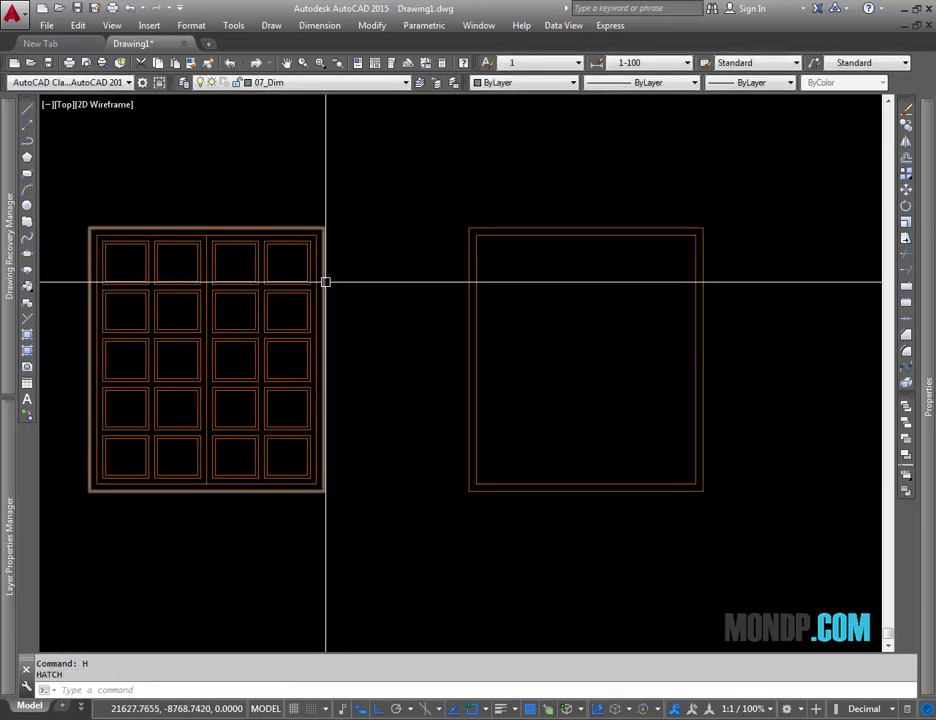
{"action": "type", "text": "dli"}
{"action": "key", "text": "Return"}
{"action": "scroll", "coordinate": [330, 283], "scroll_direction": "up", "scroll_amount": 3}
{"action": "scroll", "coordinate": [370, 300], "scroll_direction": "up", "scroll_amount": 2}
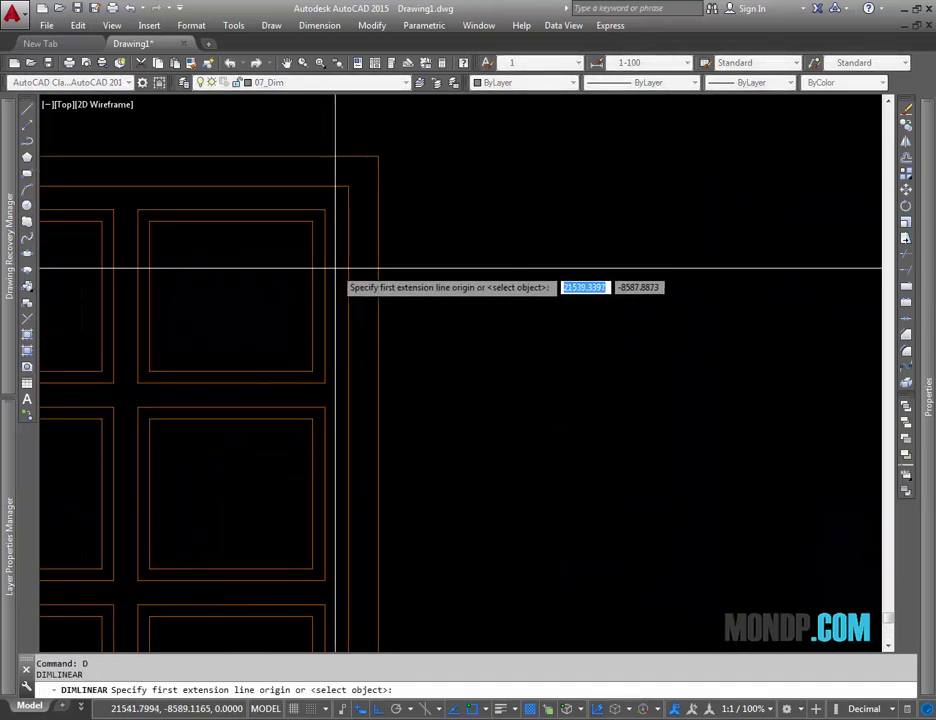
{"action": "left_click", "coordinate": [328, 269]}
{"action": "left_click", "coordinate": [337, 270]}
{"action": "key", "text": "Escape"}
{"action": "scroll", "coordinate": [420, 290], "scroll_direction": "down", "scroll_amount": 5}
{"action": "scroll", "coordinate": [495, 318], "scroll_direction": "down", "scroll_amount": 2}
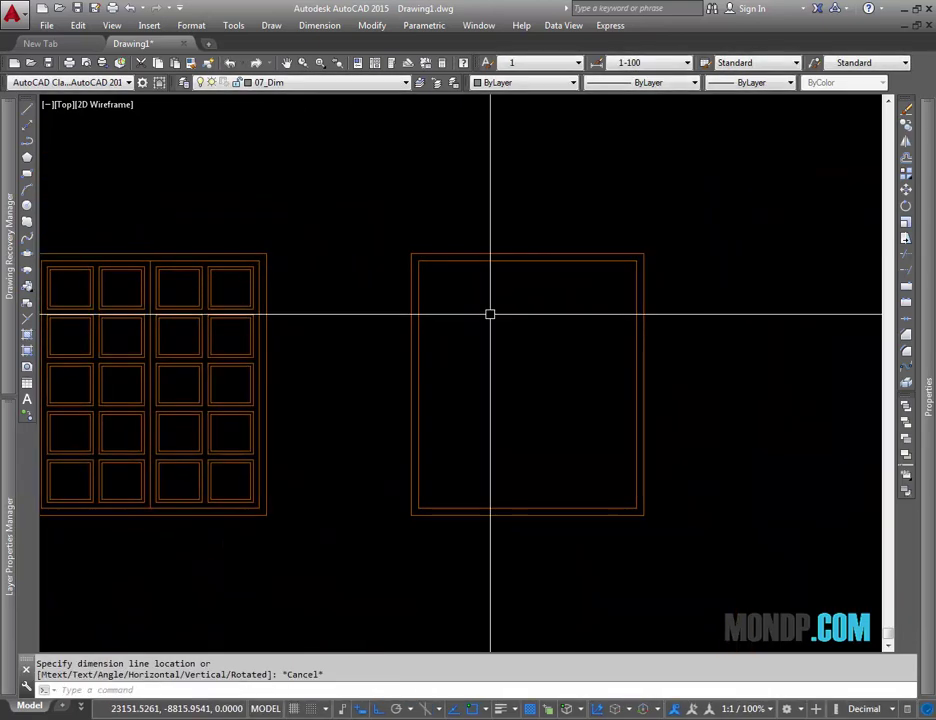
{"action": "scroll", "coordinate": [491, 312], "scroll_direction": "up", "scroll_amount": 2}
Offset the inner frame another 40 inward
{"action": "key", "text": "Return"}
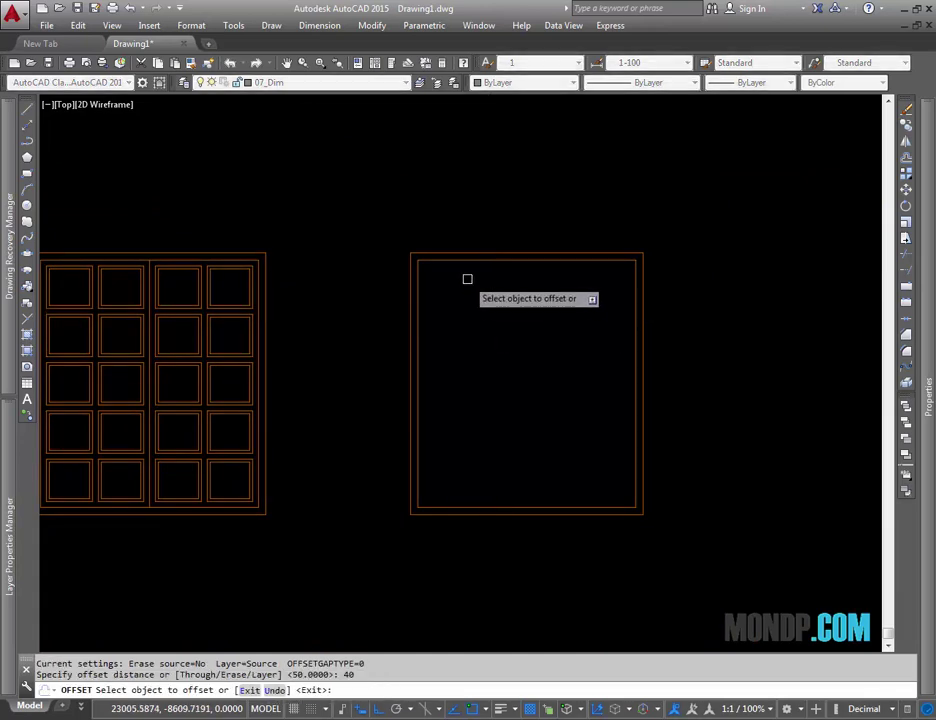
{"action": "left_click", "coordinate": [462, 263]}
{"action": "left_click", "coordinate": [529, 349]}
{"action": "key", "text": "Escape"}
{"action": "mouse_move", "coordinate": [529, 349]}
{"action": "middle_mouse_down"}
{"action": "mouse_move", "coordinate": [568, 351]}
{"action": "mouse_move", "coordinate": [566, 320]}
{"action": "middle_mouse_up"}
{"action": "type", "text": "l"}
{"action": "key", "text": "Return"}
Draw a vertical centre line from the inner frame's top middle to its bottom
{"action": "left_click", "coordinate": [562, 255]}
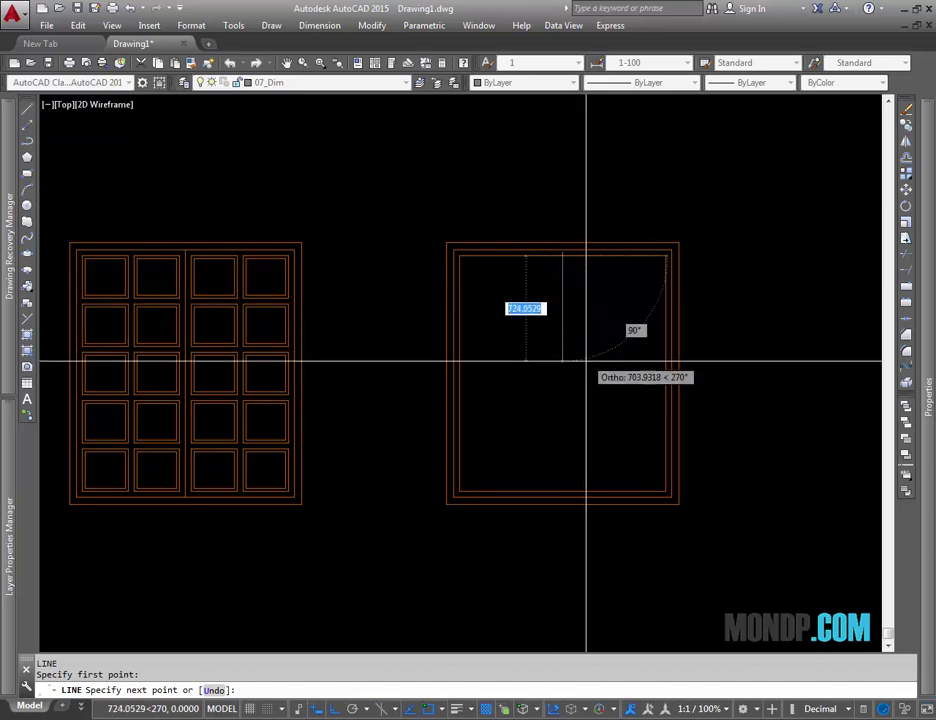
{"action": "left_click", "coordinate": [562, 493]}
{"action": "key", "text": "Escape"}
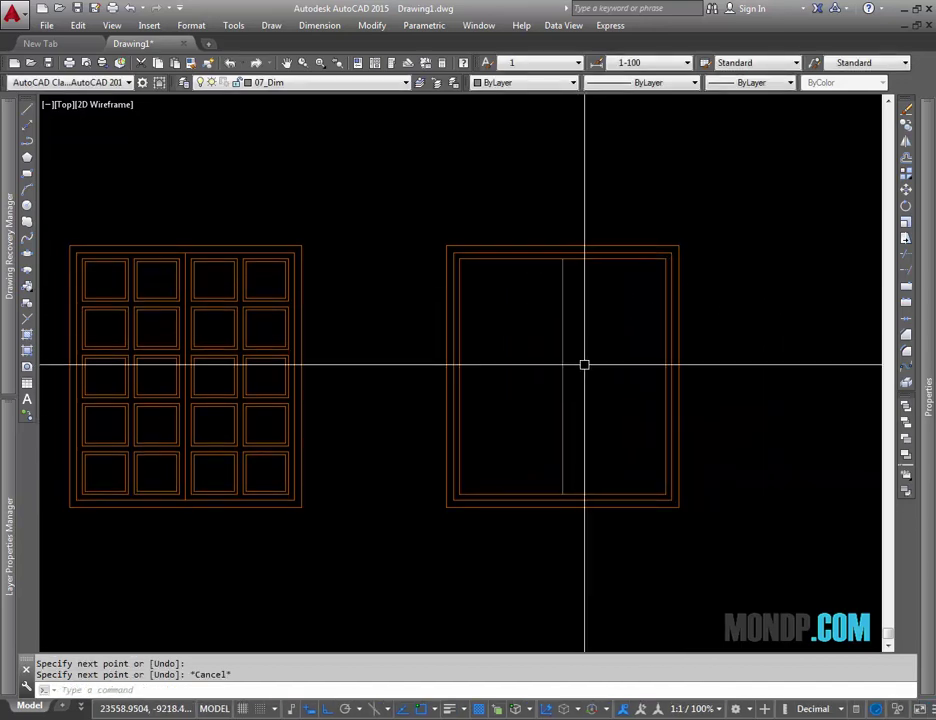
{"action": "key", "text": "Escape"}
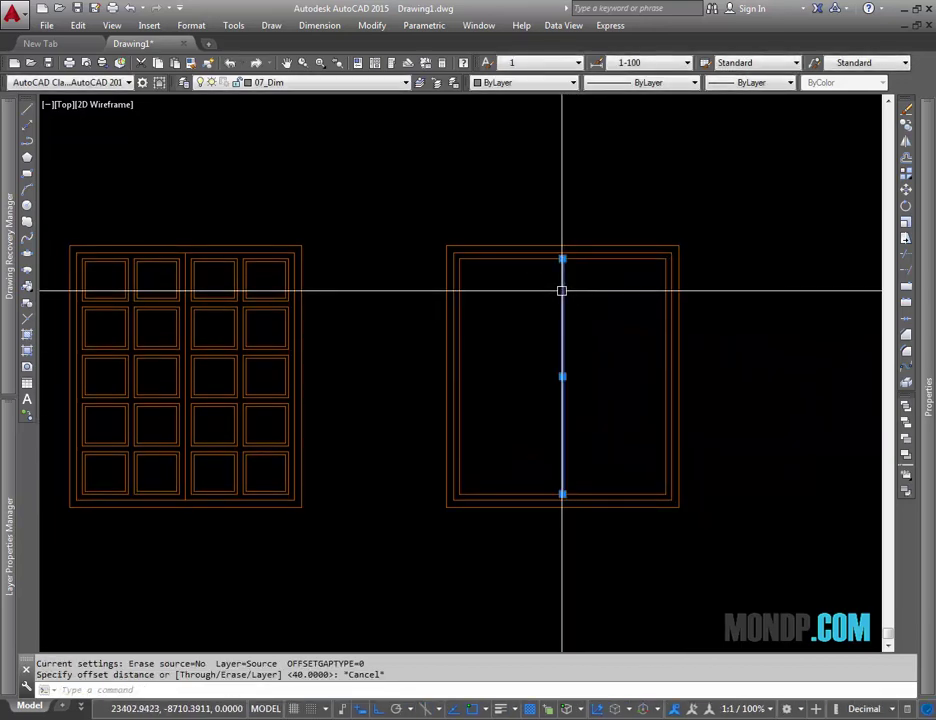
Offset the centre line by 40 to both sides, forming a parallel pair
{"action": "scroll", "coordinate": [572, 280], "scroll_direction": "up", "scroll_amount": 2}
{"action": "mouse_move", "coordinate": [436, 316]}
{"action": "middle_mouse_down"}
{"action": "mouse_move", "coordinate": [579, 316]}
{"action": "mouse_move", "coordinate": [466, 306]}
{"action": "middle_mouse_up"}
{"action": "key", "text": "Return"}
{"action": "type", "text": "40"}
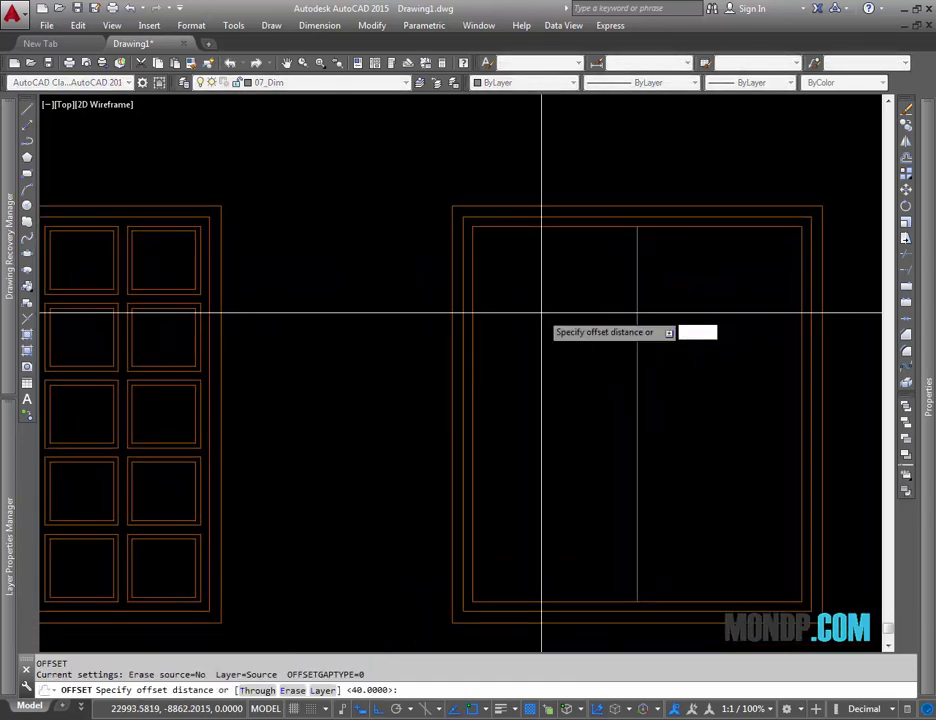
{"action": "key", "text": "Return"}
{"action": "left_click", "coordinate": [638, 232]}
{"action": "key", "text": "Escape"}
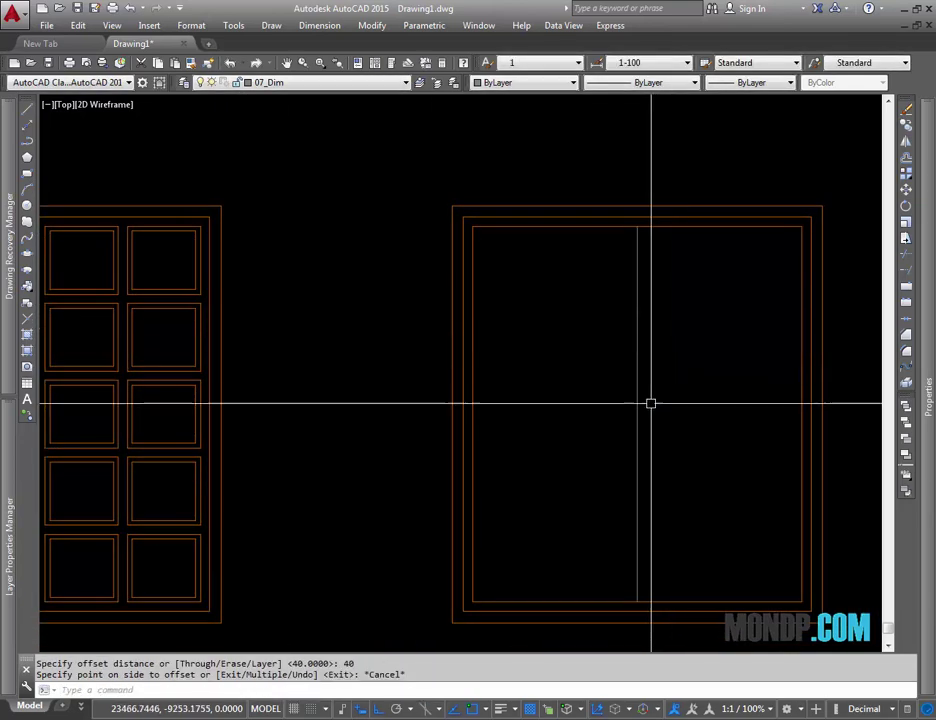
{"action": "middle_click_drag", "start_coordinate": [651, 401], "coordinate": [619, 362]}
{"action": "key", "text": "Return"}
{"action": "key", "text": "Return"}
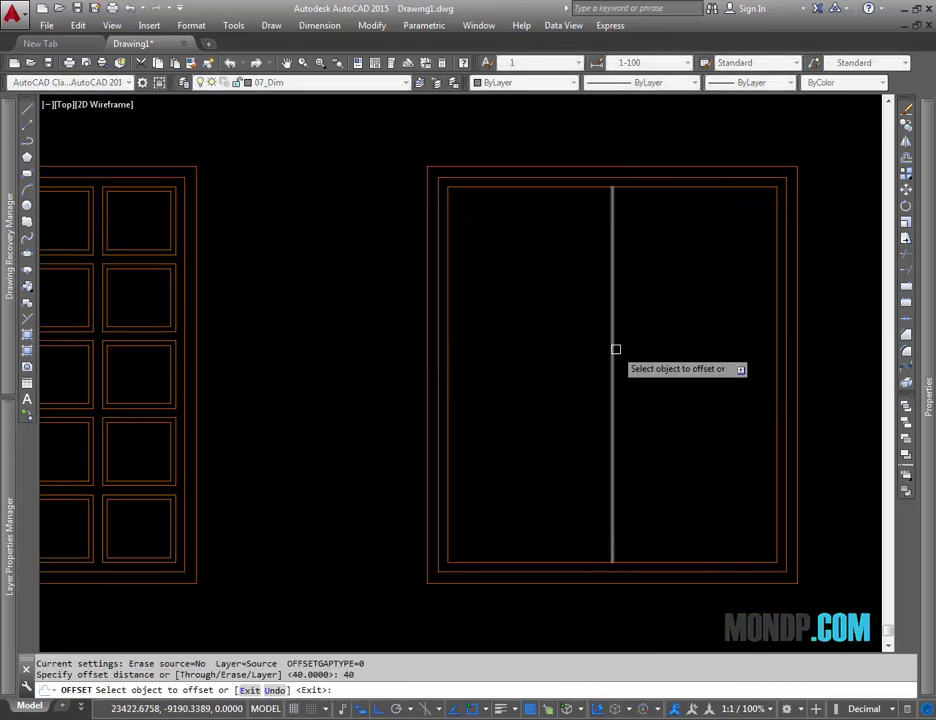
{"action": "left_click", "coordinate": [613, 351]}
{"action": "left_click", "coordinate": [683, 384]}
{"action": "left_click", "coordinate": [612, 248]}
{"action": "left_click", "coordinate": [516, 248]}
{"action": "key", "text": "Escape"}
Pan across both door elevations to centre the plain right-hand door
{"action": "middle_click_drag", "start_coordinate": [640, 268], "coordinate": [624, 265]}
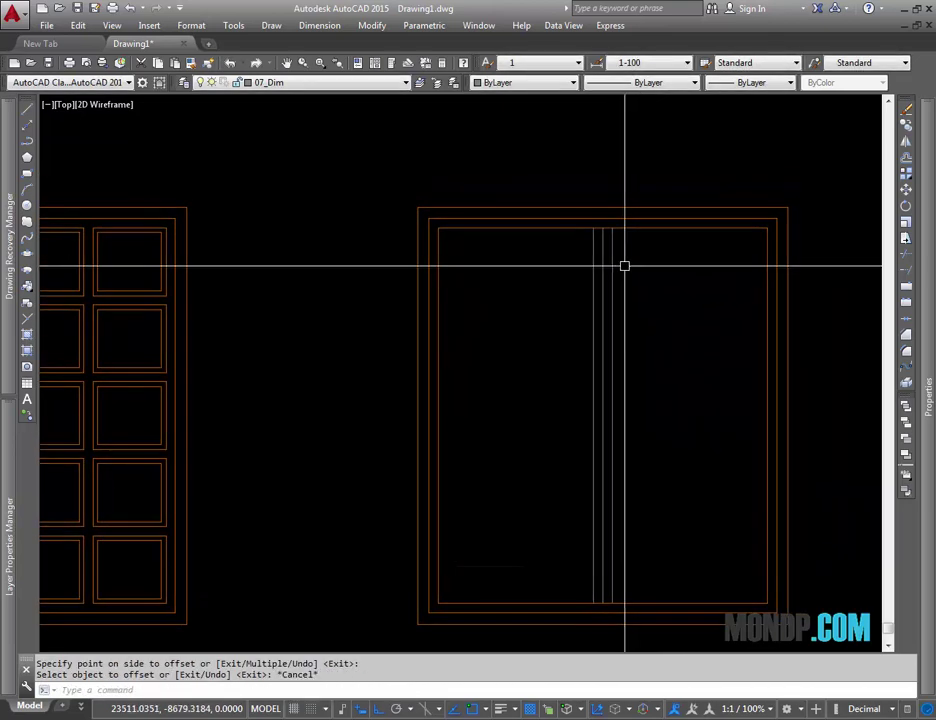
{"action": "middle_click_drag", "start_coordinate": [692, 296], "coordinate": [620, 347]}
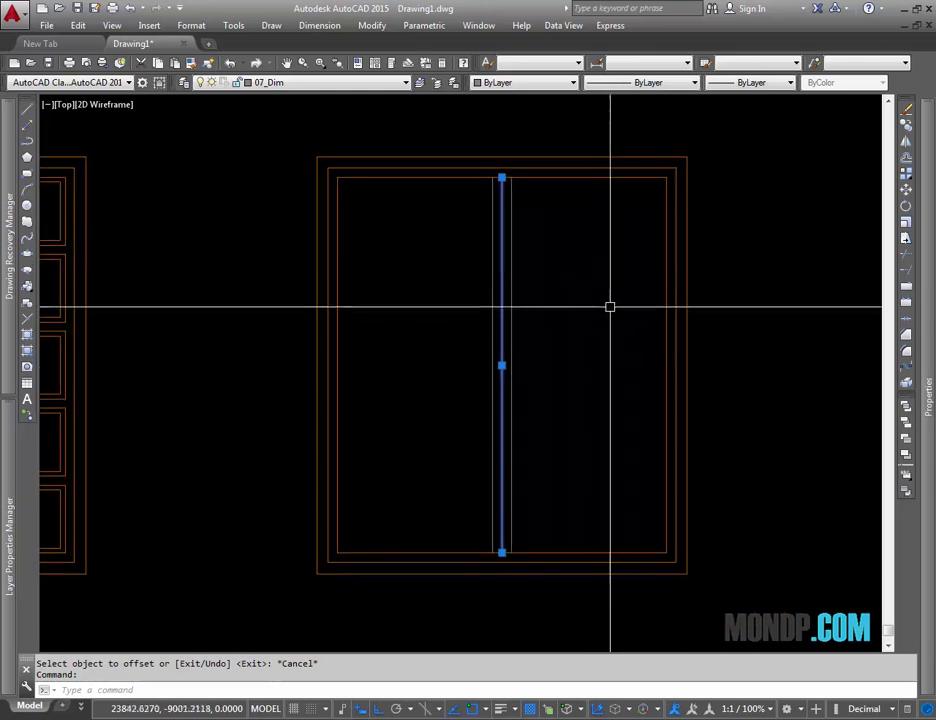
{"action": "key", "text": "Escape"}
{"action": "left_click", "coordinate": [537, 237]}
{"action": "key", "text": "Escape"}
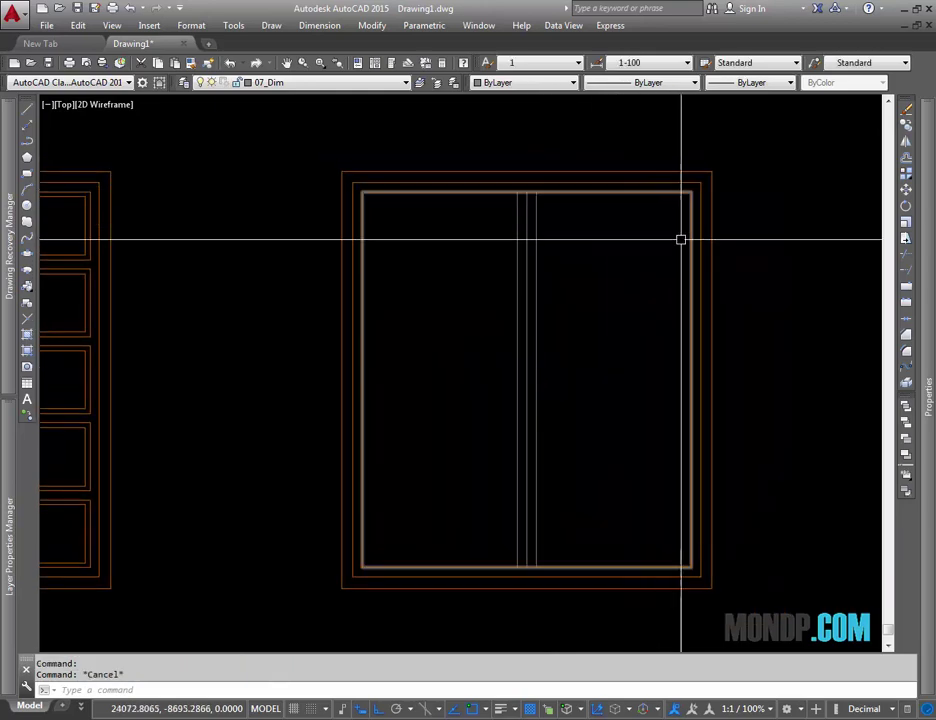
{"action": "mouse_move", "coordinate": [391, 340]}
{"action": "middle_mouse_down"}
{"action": "mouse_move", "coordinate": [560, 357]}
{"action": "mouse_move", "coordinate": [621, 350]}
{"action": "middle_mouse_up"}
{"action": "middle_click_drag", "start_coordinate": [207, 234], "coordinate": [264, 237]}
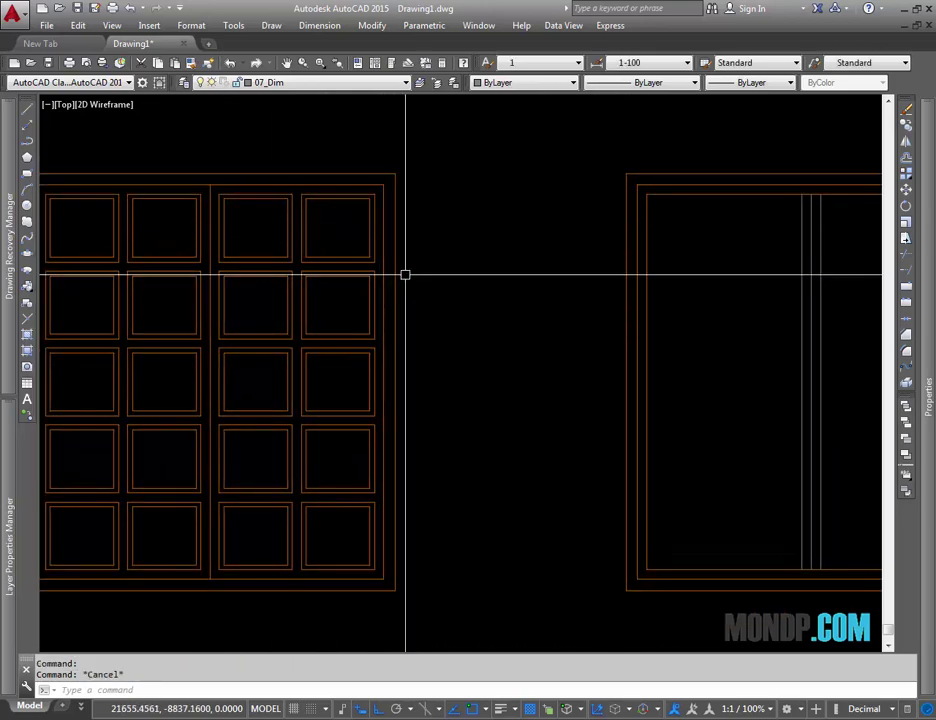
{"action": "scroll", "coordinate": [558, 303], "scroll_direction": "down", "scroll_amount": 3}
{"action": "scroll", "coordinate": [566, 194], "scroll_direction": "up", "scroll_amount": 3}
{"action": "middle_click_drag", "start_coordinate": [545, 315], "coordinate": [587, 315]}
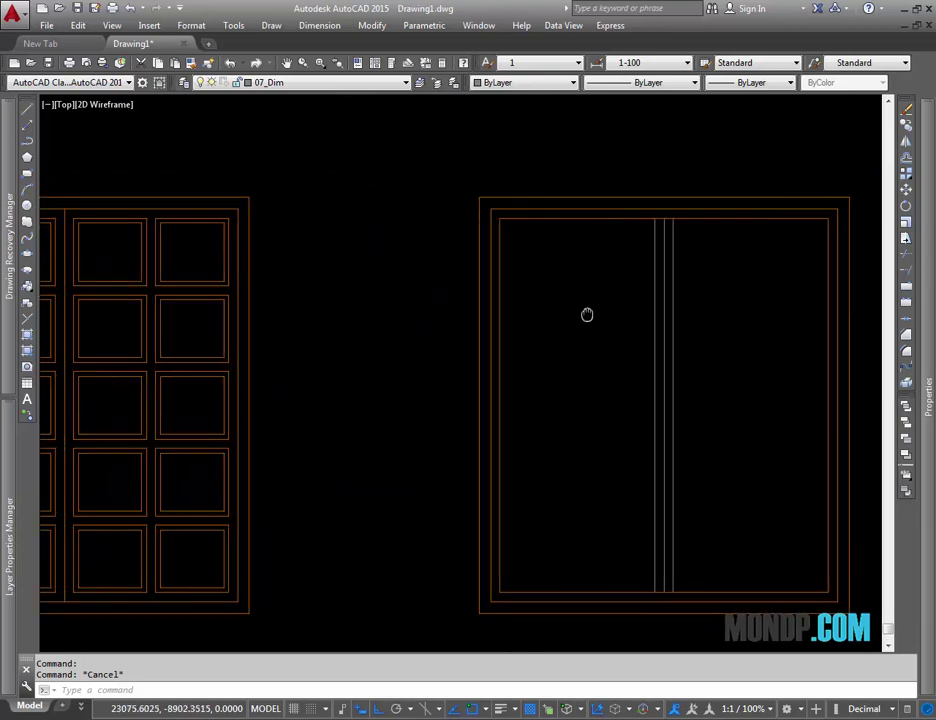
{"action": "middle_click_drag", "start_coordinate": [59, 314], "coordinate": [339, 314]}
{"action": "scroll", "coordinate": [305, 274], "scroll_direction": "up", "scroll_amount": 1}
{"action": "scroll", "coordinate": [449, 330], "scroll_direction": "down", "scroll_amount": 2}
{"action": "scroll", "coordinate": [437, 240], "scroll_direction": "up", "scroll_amount": 2}
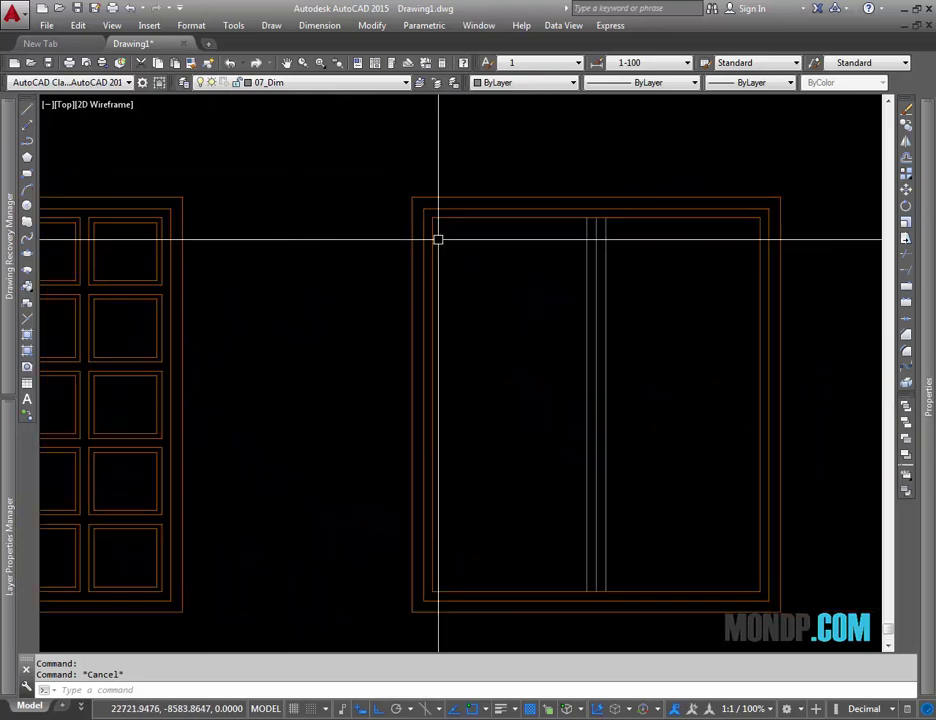
{"action": "mouse_move", "coordinate": [437, 240]}
{"action": "middle_mouse_down"}
{"action": "mouse_move", "coordinate": [511, 313]}
{"action": "mouse_move", "coordinate": [801, 312]}
{"action": "middle_mouse_up"}
{"action": "middle_click_drag", "start_coordinate": [441, 493], "coordinate": [180, 431]}
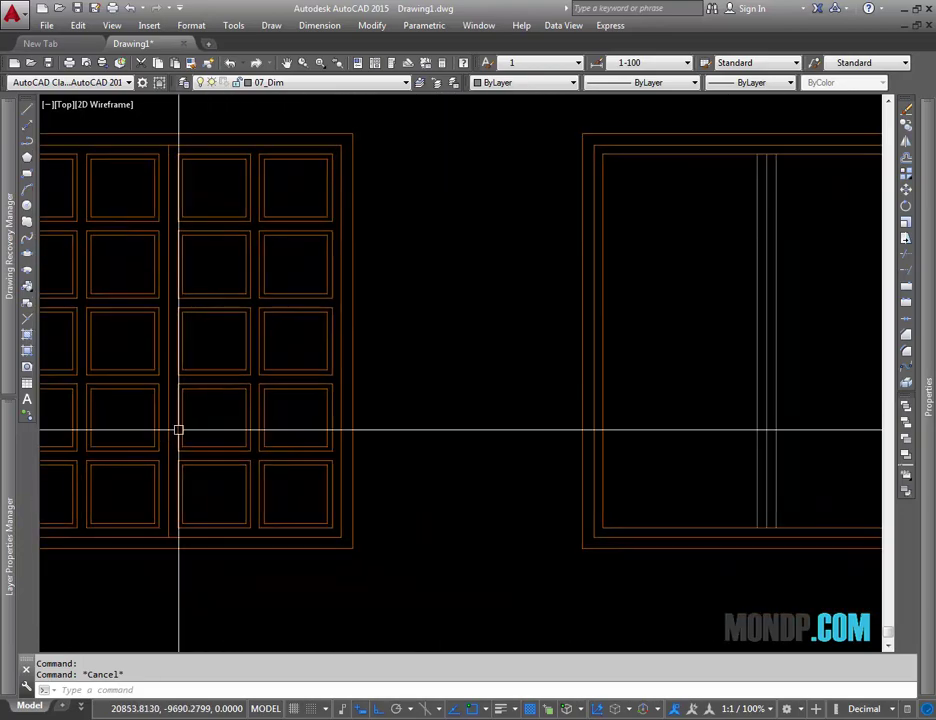
{"action": "mouse_move", "coordinate": [685, 293]}
{"action": "middle_mouse_down"}
{"action": "mouse_move", "coordinate": [499, 293]}
{"action": "mouse_move", "coordinate": [487, 304]}
{"action": "middle_mouse_up"}
Draw a full-height vertical line from the plain door's inner top edge to its inner bottom edge
{"action": "key", "text": "Return"}
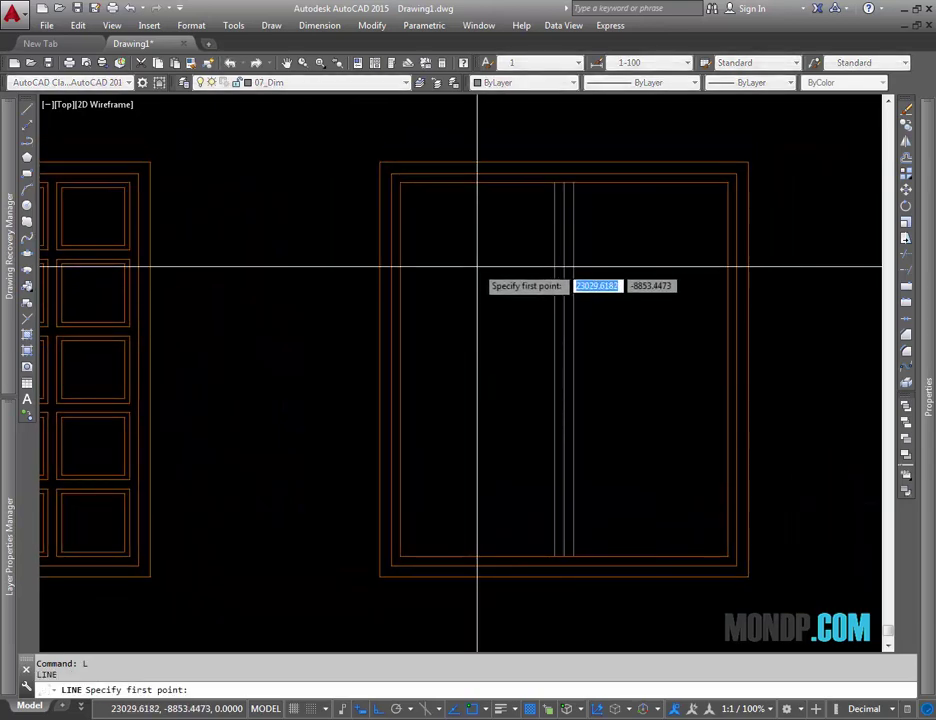
{"action": "left_click", "coordinate": [440, 183]}
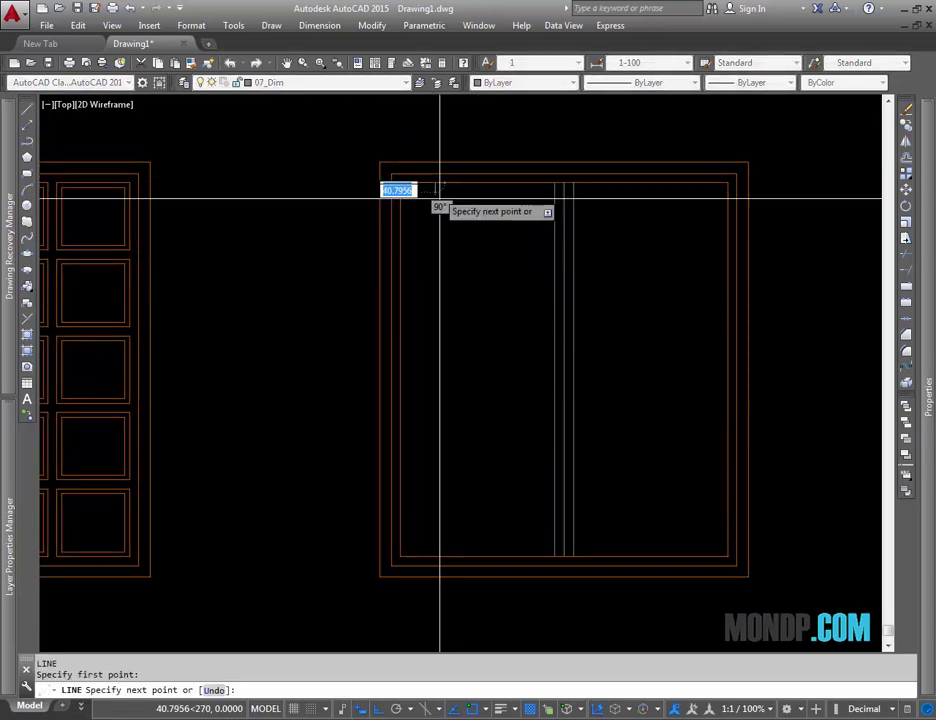
{"action": "left_click", "coordinate": [436, 555]}
{"action": "key", "text": "Escape"}
{"action": "left_click", "coordinate": [437, 291]}
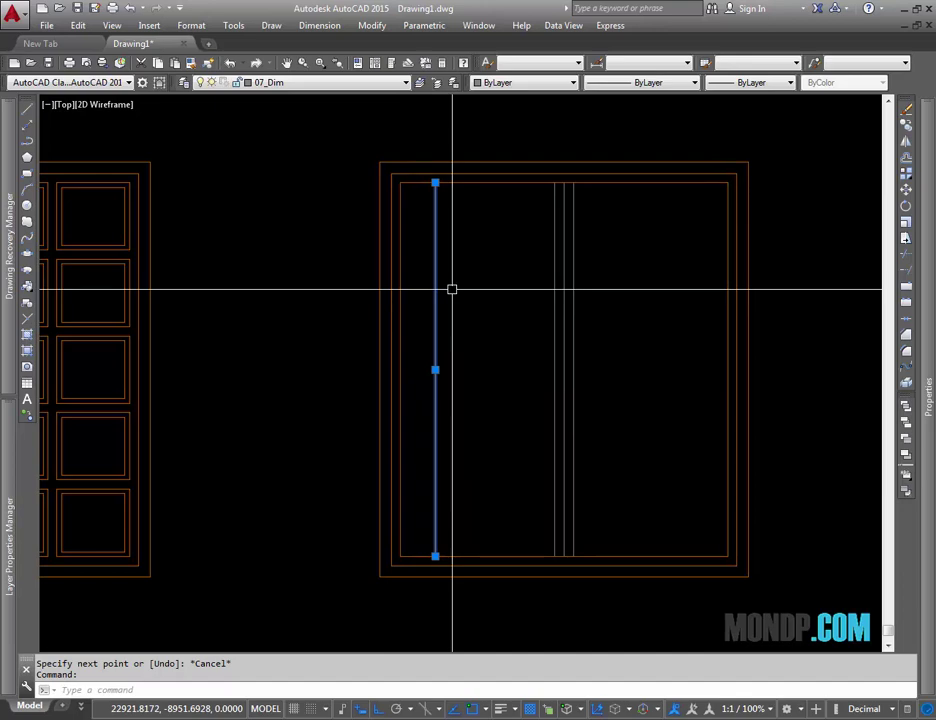
{"action": "key", "text": "Escape"}
Measure a short distance along the door's top edge with DLI, then cancel
{"action": "scroll", "coordinate": [463, 231], "scroll_direction": "up", "scroll_amount": 3}
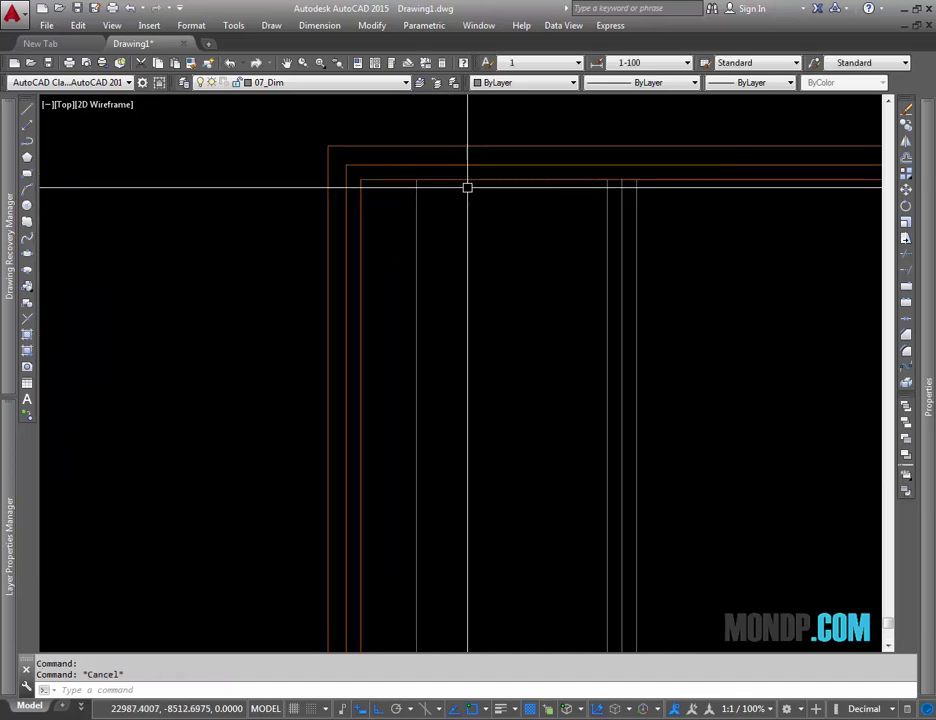
{"action": "type", "text": "dli"}
{"action": "key", "text": "Return"}
{"action": "left_click", "coordinate": [466, 178]}
{"action": "left_click", "coordinate": [499, 178]}
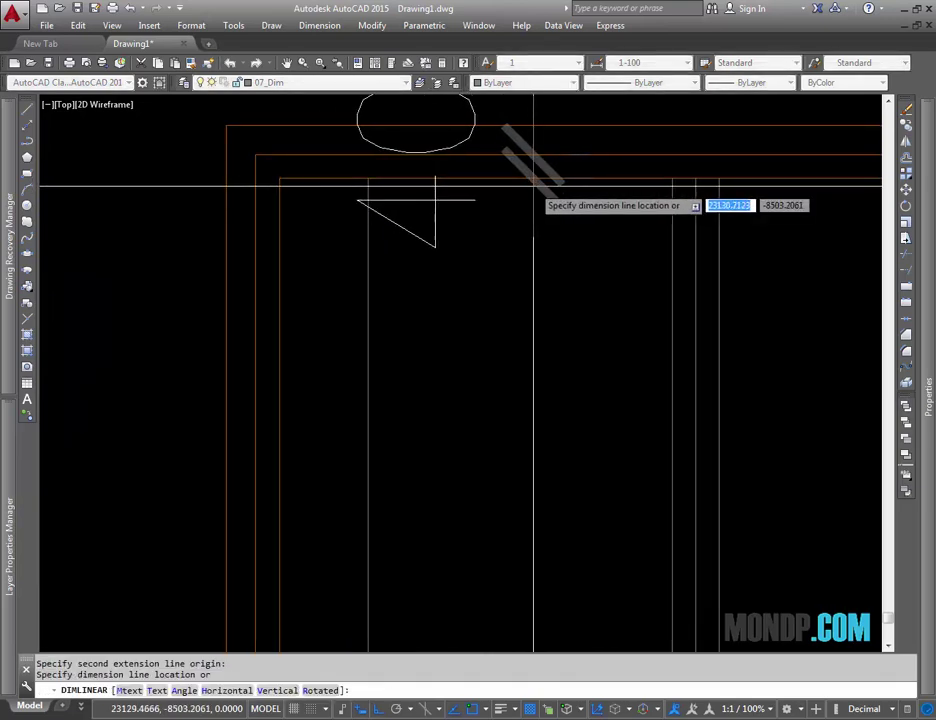
{"action": "key", "text": "Escape"}
{"action": "scroll", "coordinate": [529, 262], "scroll_direction": "down", "scroll_amount": 5}
Pan and zoom to inspect the panelled door's top-left panels
{"action": "middle_click_drag", "start_coordinate": [503, 383], "coordinate": [499, 317]}
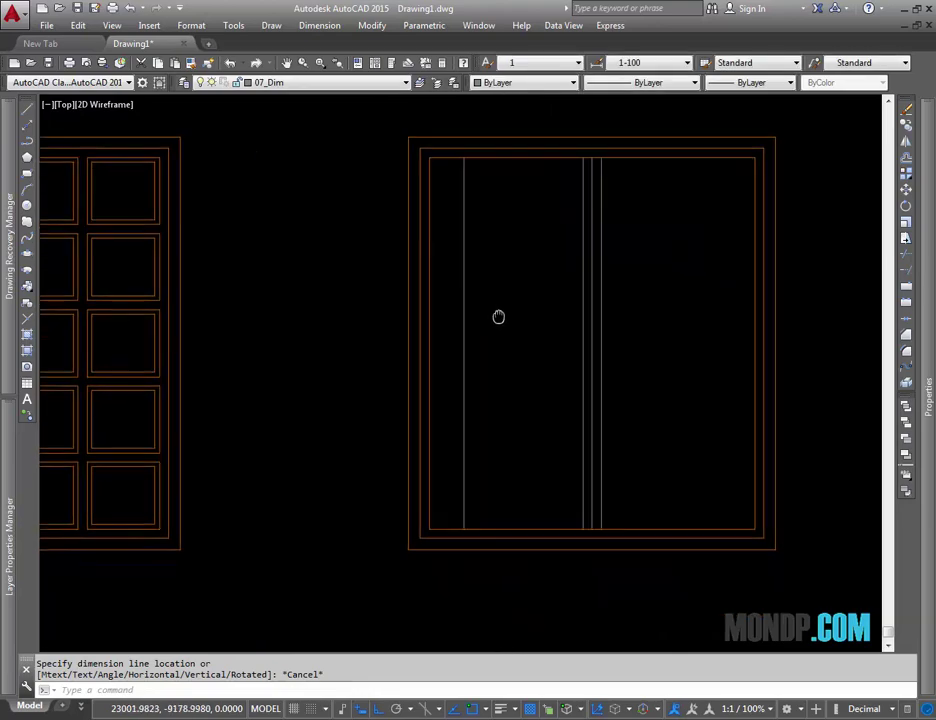
{"action": "middle_click_drag", "start_coordinate": [271, 337], "coordinate": [577, 330]}
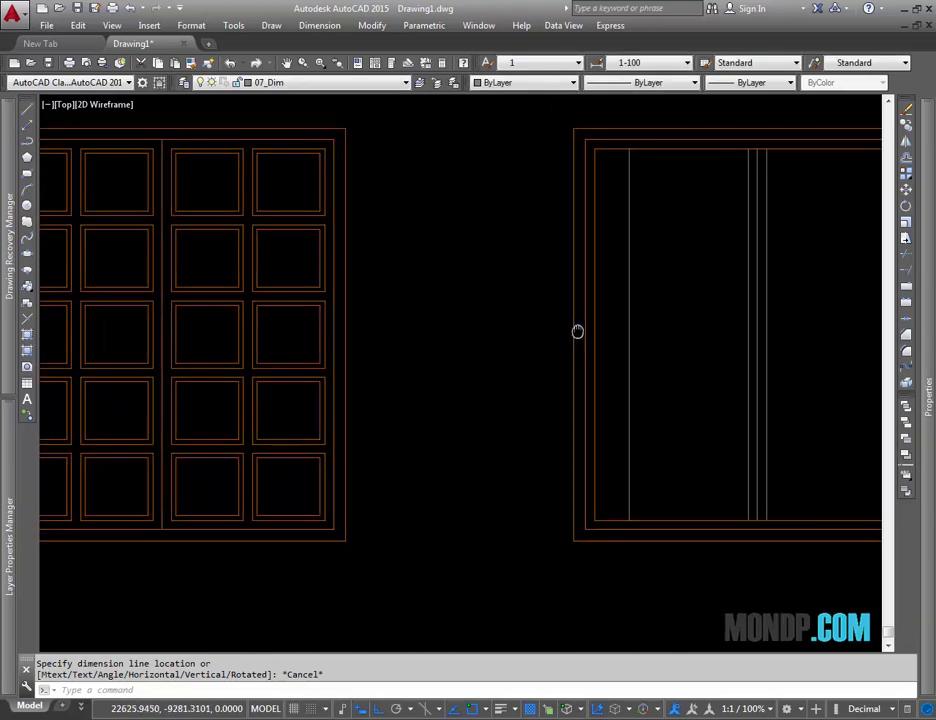
{"action": "middle_click_drag", "start_coordinate": [426, 326], "coordinate": [537, 344]}
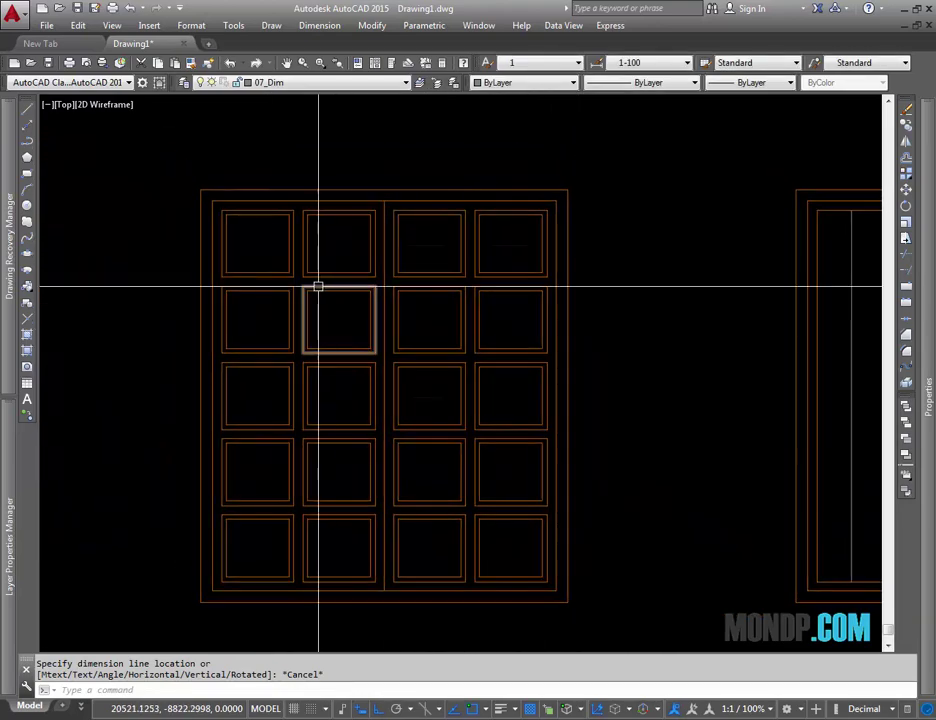
{"action": "mouse_move", "coordinate": [564, 272]}
{"action": "middle_mouse_down"}
{"action": "mouse_move", "coordinate": [178, 282]}
{"action": "mouse_move", "coordinate": [640, 259]}
{"action": "middle_mouse_up"}
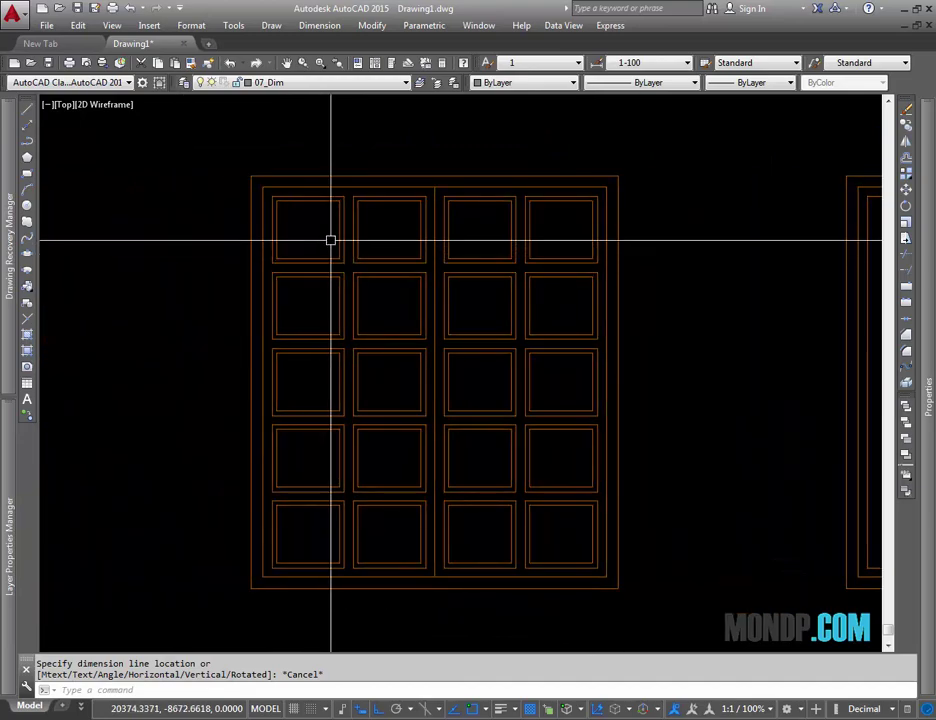
{"action": "scroll", "coordinate": [346, 200], "scroll_direction": "up", "scroll_amount": 5}
{"action": "middle_click_drag", "start_coordinate": [334, 127], "coordinate": [486, 227]}
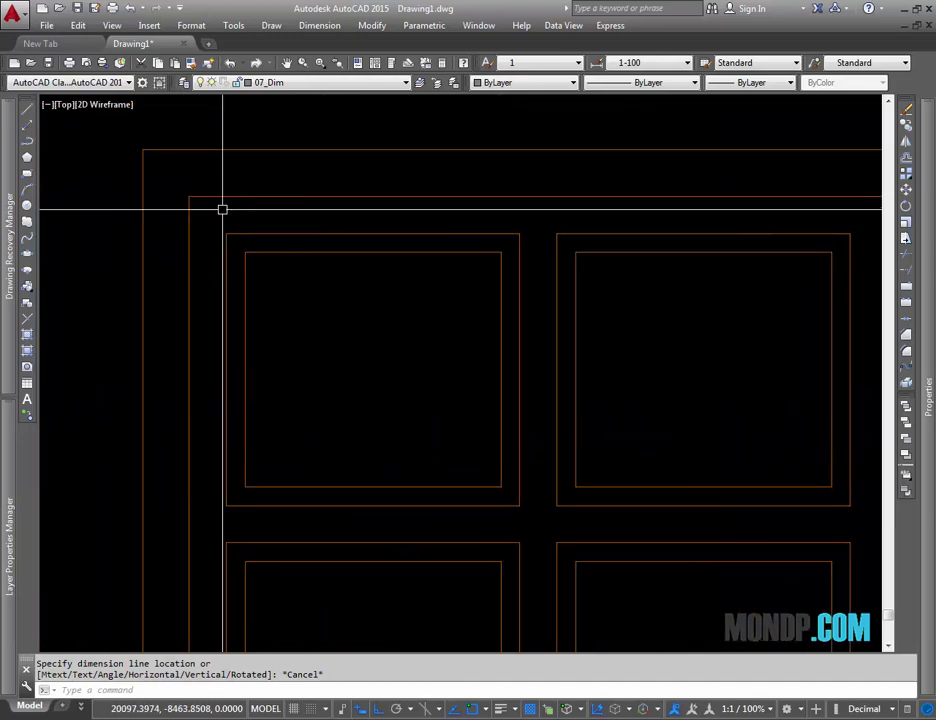
{"action": "scroll", "coordinate": [222, 210], "scroll_direction": "down", "scroll_amount": 5}
{"action": "scroll", "coordinate": [347, 346], "scroll_direction": "up", "scroll_amount": 2}
{"action": "scroll", "coordinate": [453, 278], "scroll_direction": "up", "scroll_amount": 2}
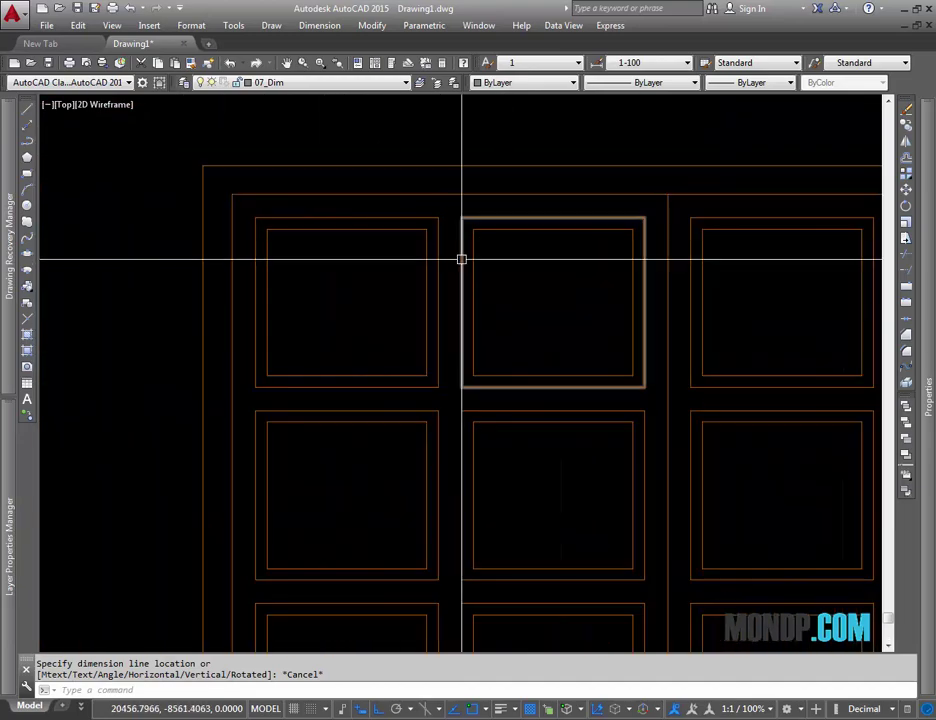
{"action": "scroll", "coordinate": [458, 259], "scroll_direction": "up", "scroll_amount": 2}
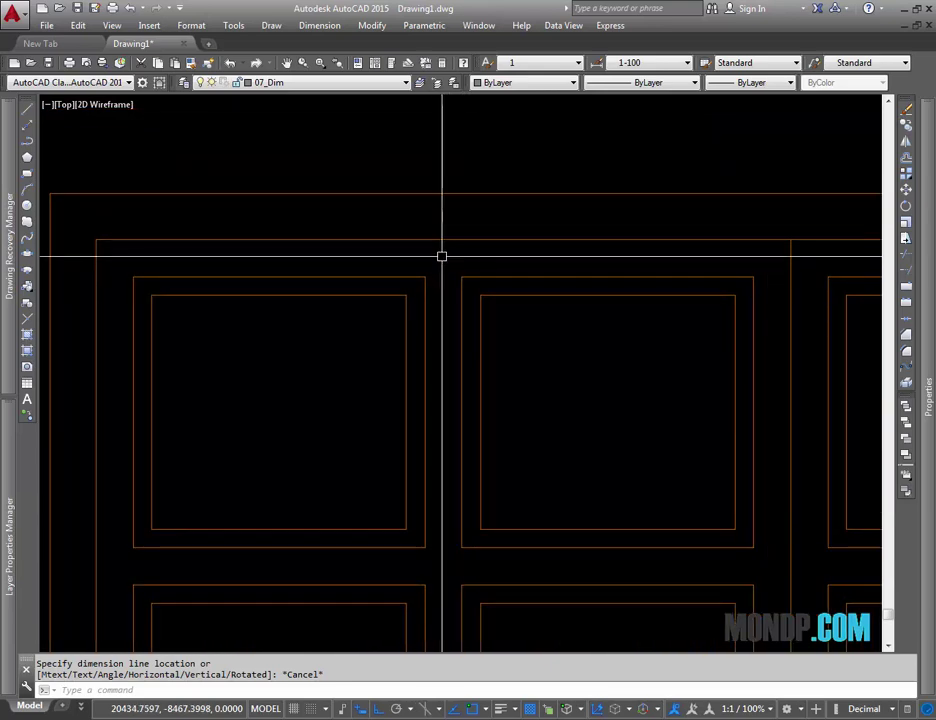
{"action": "scroll", "coordinate": [442, 256], "scroll_direction": "down", "scroll_amount": 2}
{"action": "scroll", "coordinate": [453, 263], "scroll_direction": "up", "scroll_amount": 2}
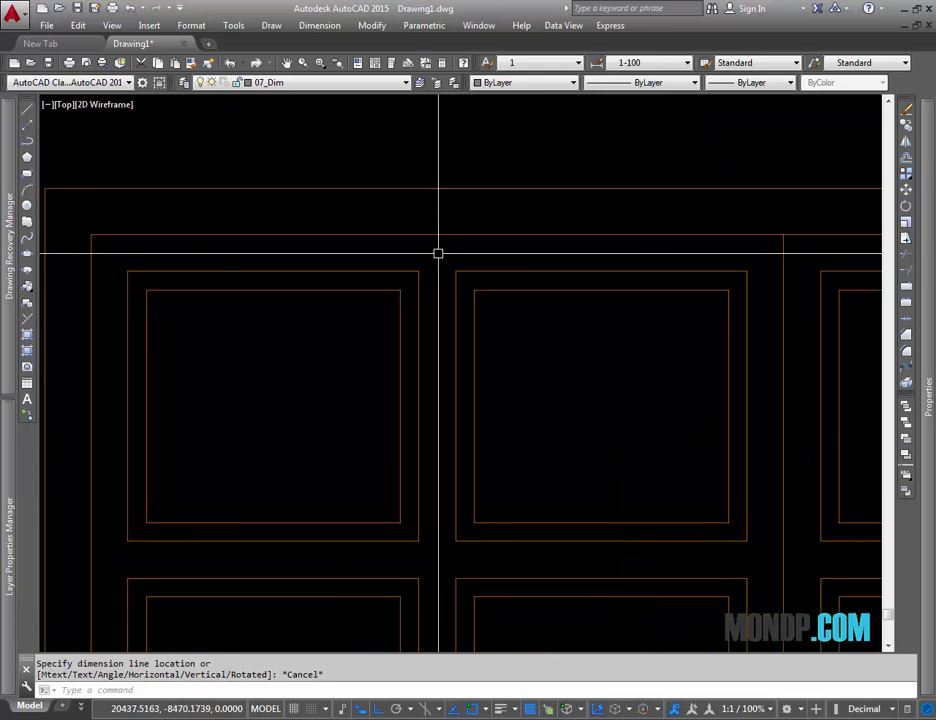
{"action": "key", "text": "Escape"}
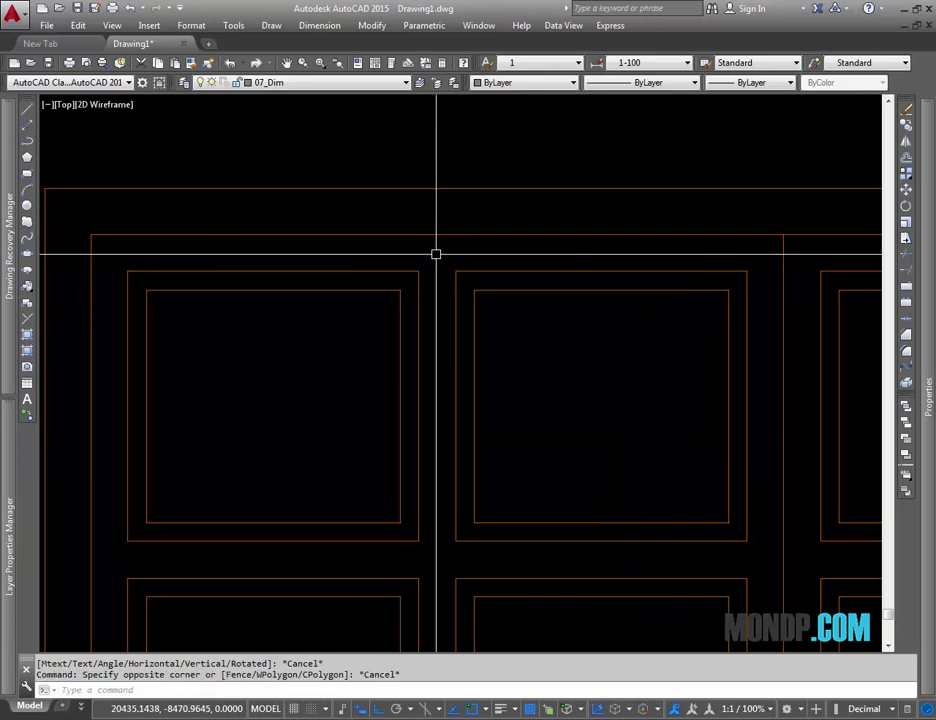
{"action": "scroll", "coordinate": [480, 440], "scroll_direction": "down", "scroll_amount": 5}
{"action": "scroll", "coordinate": [449, 405], "scroll_direction": "up", "scroll_amount": 3}
{"action": "scroll", "coordinate": [405, 481], "scroll_direction": "up", "scroll_amount": 1}
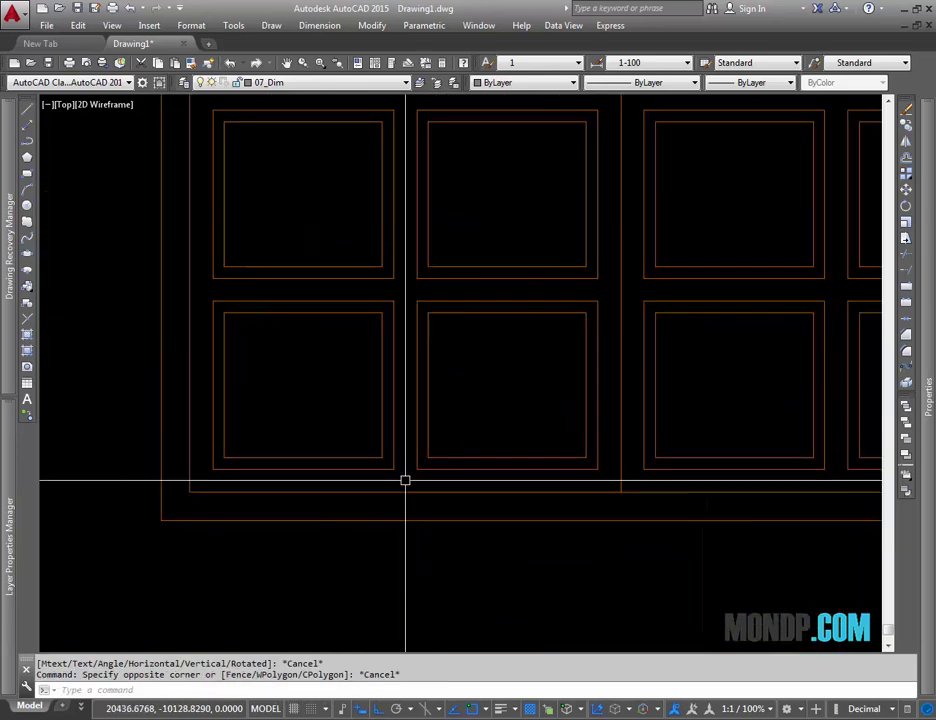
Copy the short line below the lower panels up to the grid's top edge
{"action": "left_click", "coordinate": [371, 478]}
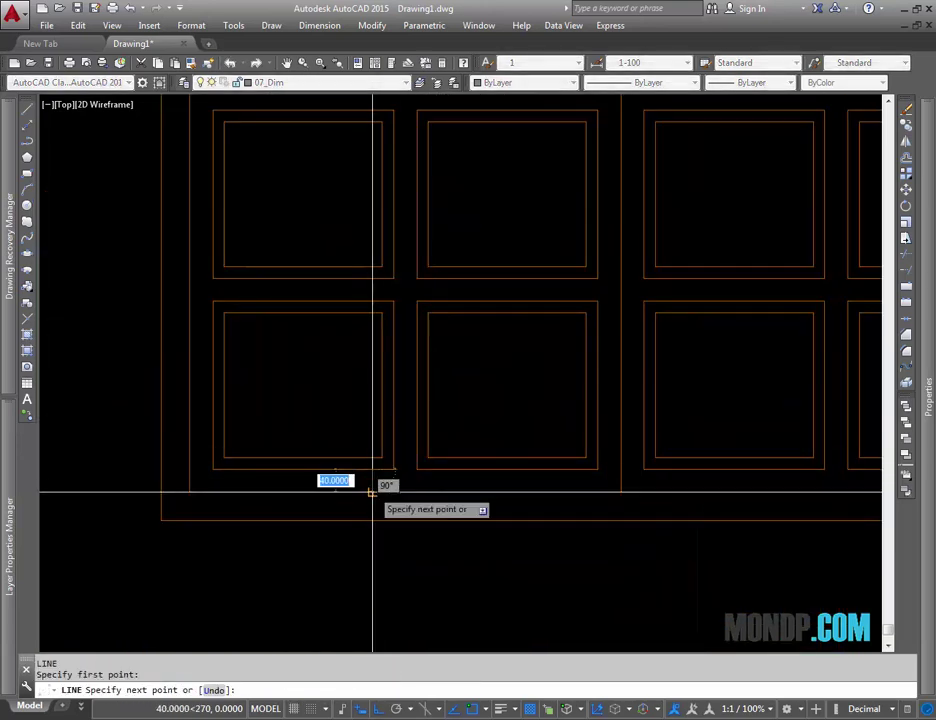
{"action": "key", "text": "Escape"}
{"action": "scroll", "coordinate": [384, 478], "scroll_direction": "down", "scroll_amount": 2}
{"action": "scroll", "coordinate": [399, 462], "scroll_direction": "up", "scroll_amount": 1}
{"action": "type", "text": "c"}
{"action": "key", "text": "Return"}
{"action": "scroll", "coordinate": [399, 462], "scroll_direction": "up", "scroll_amount": 2}
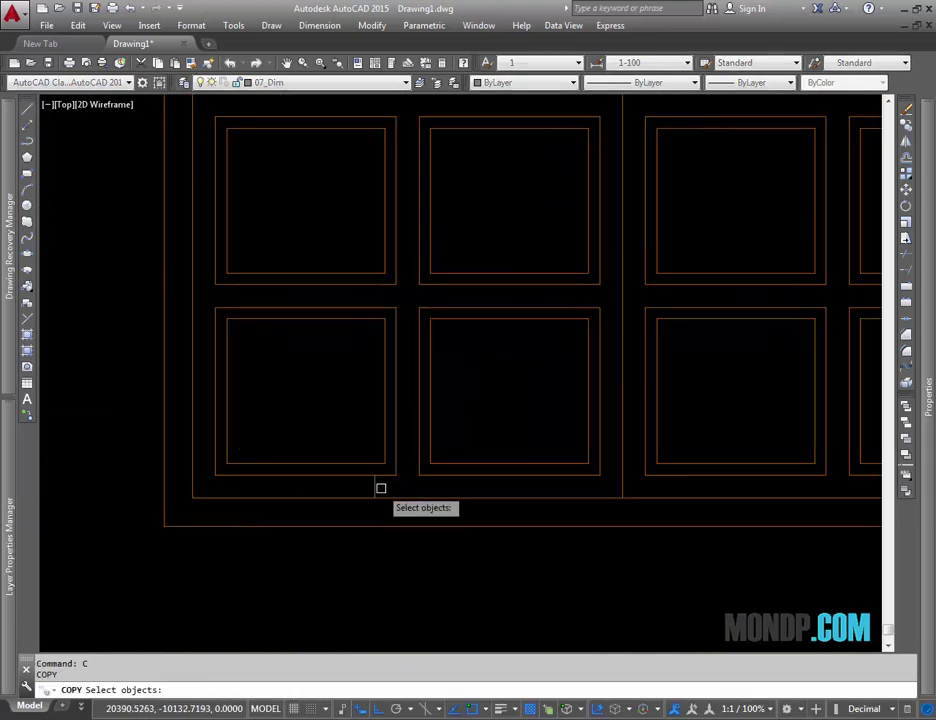
{"action": "left_click", "coordinate": [380, 487]}
{"action": "key", "text": "Return"}
{"action": "left_click", "coordinate": [377, 492]}
{"action": "mouse_move", "coordinate": [439, 181]}
{"action": "middle_mouse_down"}
{"action": "mouse_move", "coordinate": [441, 382]}
{"action": "mouse_move", "coordinate": [428, 294]}
{"action": "middle_mouse_up"}
{"action": "left_click", "coordinate": [431, 366]}
{"action": "key", "text": "Escape"}
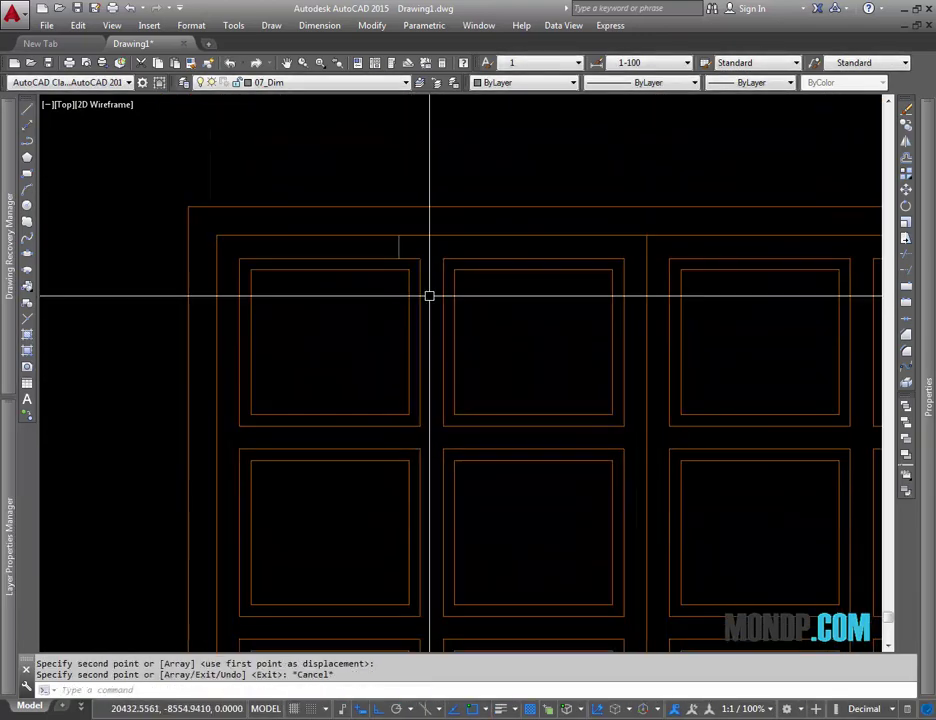
Draw a vertical line from the grid's top edge down to the door's bottom
{"action": "type", "text": "l"}
{"action": "key", "text": "Return"}
{"action": "left_click", "coordinate": [403, 250]}
{"action": "scroll", "coordinate": [403, 284], "scroll_direction": "down", "scroll_amount": 2}
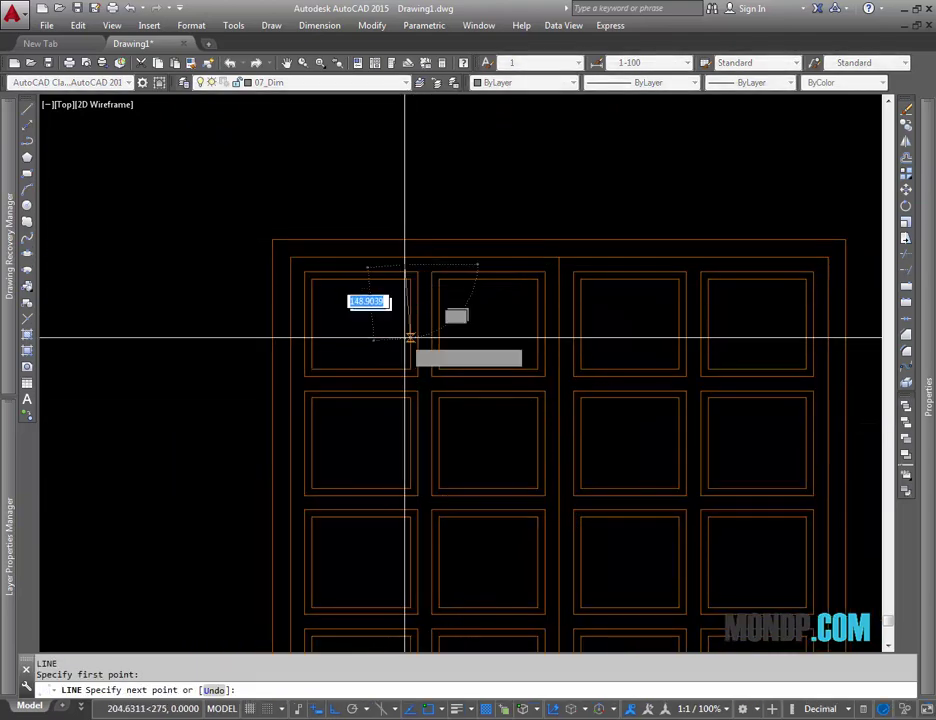
{"action": "middle_click_drag", "start_coordinate": [455, 650], "coordinate": [460, 424]}
{"action": "left_click", "coordinate": [424, 533]}
{"action": "key", "text": "Escape"}
Move the new vertical line so it sits just left of the panelled door
{"action": "left_click", "coordinate": [428, 484]}
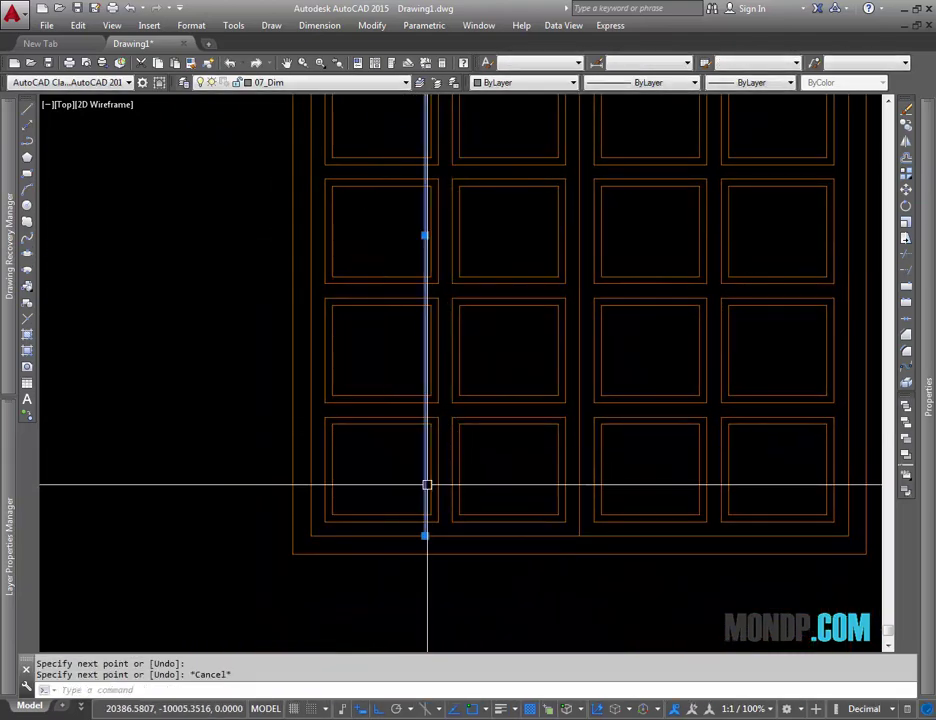
{"action": "middle_click_drag", "start_coordinate": [487, 470], "coordinate": [449, 465]}
{"action": "type", "text": "m"}
{"action": "key", "text": "Return"}
{"action": "left_click", "coordinate": [457, 463]}
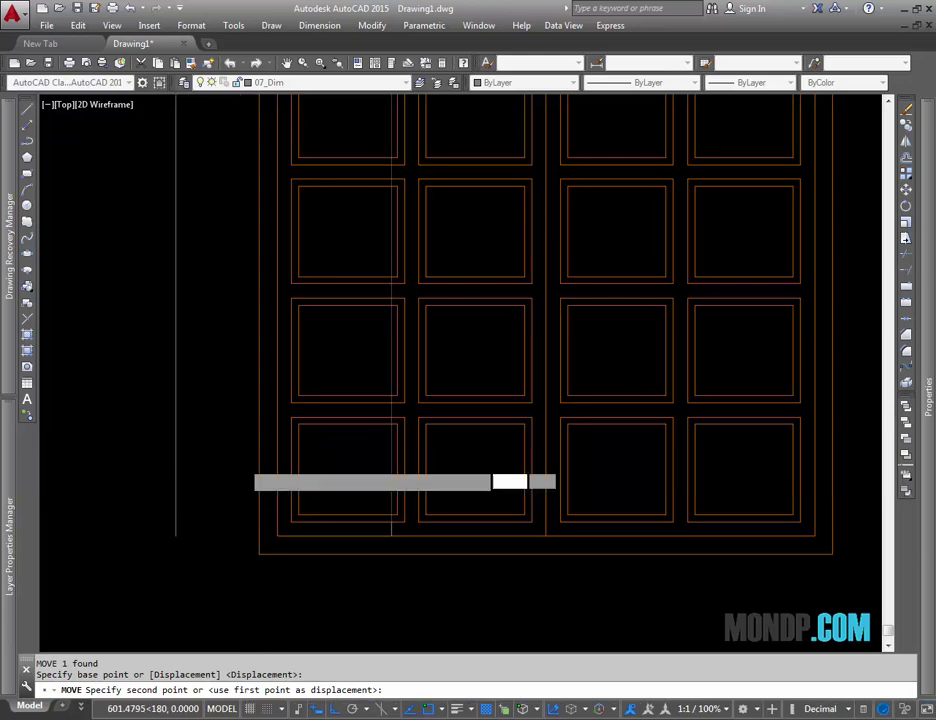
{"action": "key", "text": "Escape"}
{"action": "middle_click_drag", "start_coordinate": [407, 522], "coordinate": [458, 526]}
Start a line at the door's bottom-left corner, cancel it, and reselect the vertical line
{"action": "type", "text": "l"}
{"action": "key", "text": "Return"}
{"action": "left_click", "coordinate": [460, 532]}
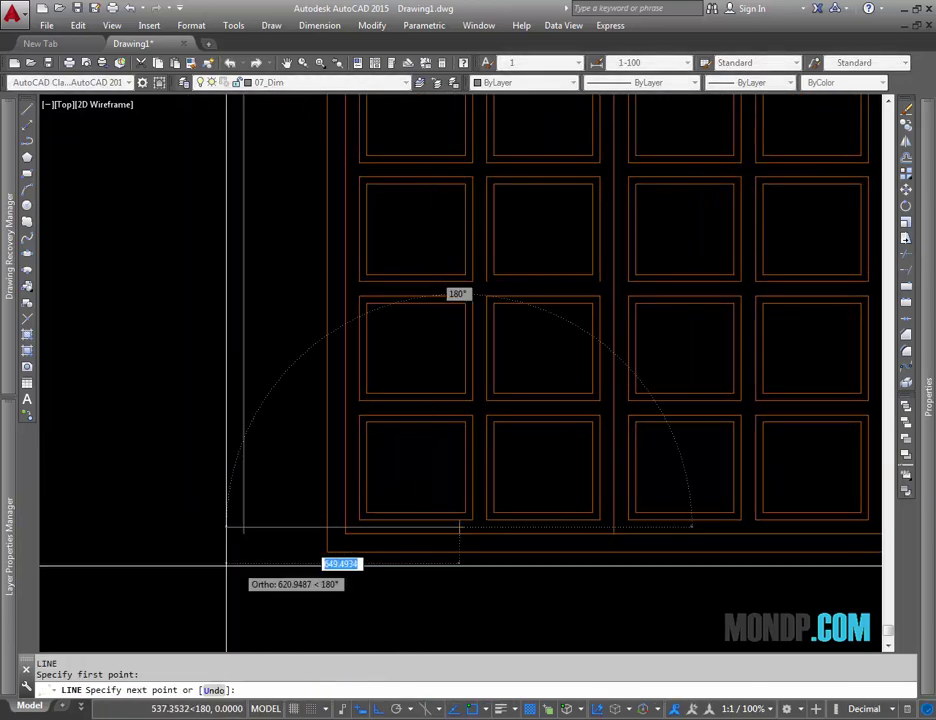
{"action": "key", "text": "Escape"}
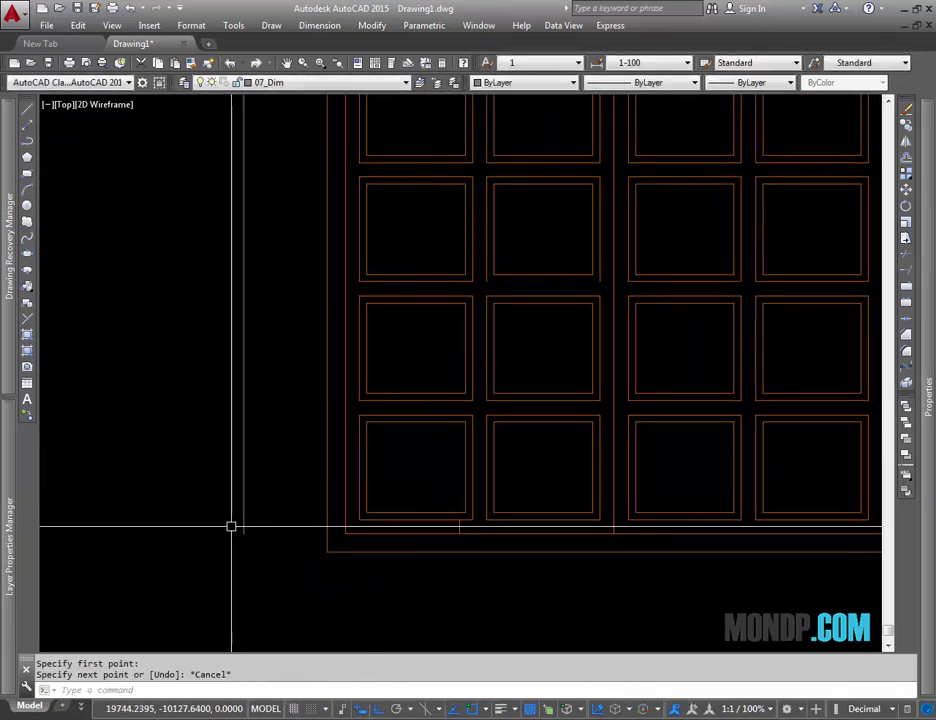
{"action": "left_click", "coordinate": [243, 400]}
{"action": "scroll", "coordinate": [357, 426], "scroll_direction": "down", "scroll_amount": 3}
Start a line at the door's top-left corner, then cancel it
{"action": "scroll", "coordinate": [376, 240], "scroll_direction": "up", "scroll_amount": 3}
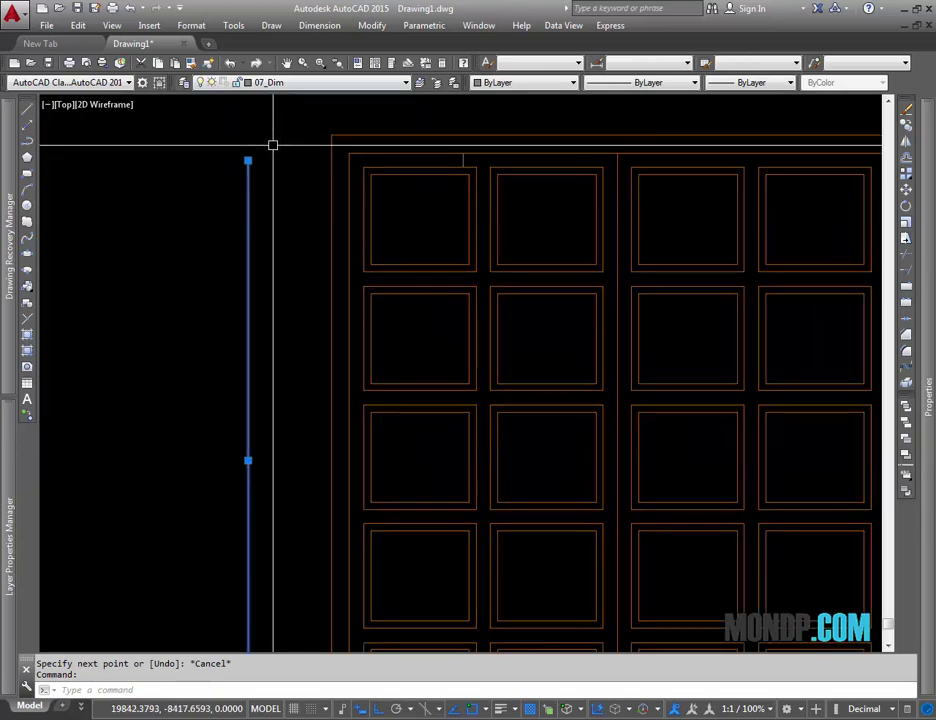
{"action": "type", "text": "l"}
{"action": "key", "text": "Return"}
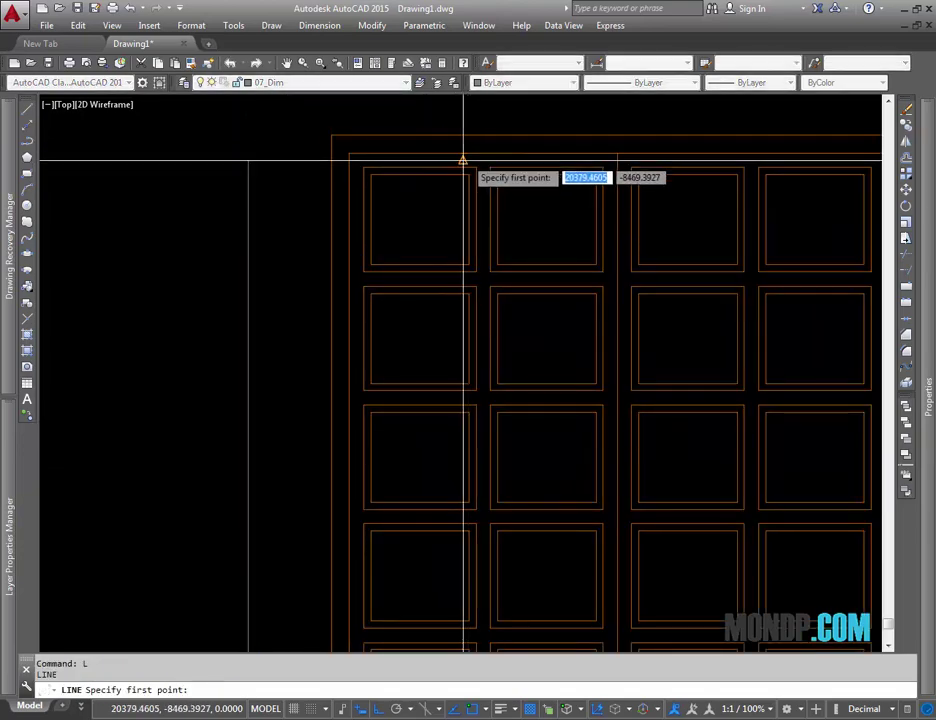
{"action": "left_click", "coordinate": [462, 159]}
{"action": "key", "text": "Escape"}
{"action": "scroll", "coordinate": [274, 353], "scroll_direction": "down", "scroll_amount": 3}
{"action": "scroll", "coordinate": [368, 547], "scroll_direction": "up", "scroll_amount": 5}
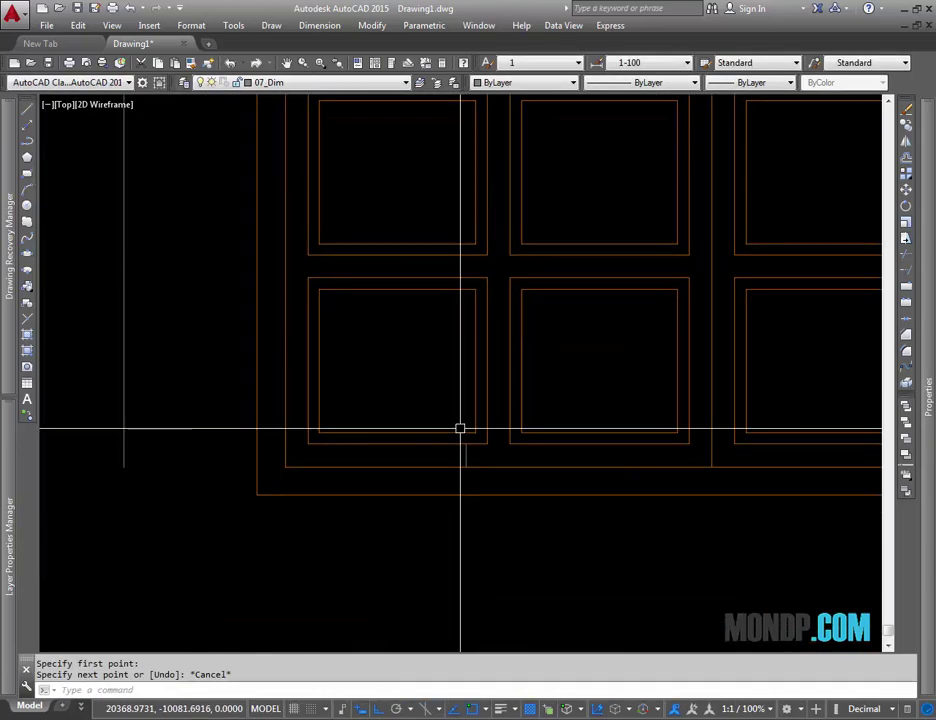
Start another line and an endpoint stretch, cancelling both
{"action": "type", "text": "l"}
{"action": "key", "text": "Return"}
{"action": "left_click", "coordinate": [466, 458]}
{"action": "scroll", "coordinate": [226, 443], "scroll_direction": "down", "scroll_amount": 2}
{"action": "scroll", "coordinate": [305, 444], "scroll_direction": "up", "scroll_amount": 2}
{"action": "key", "text": "Escape"}
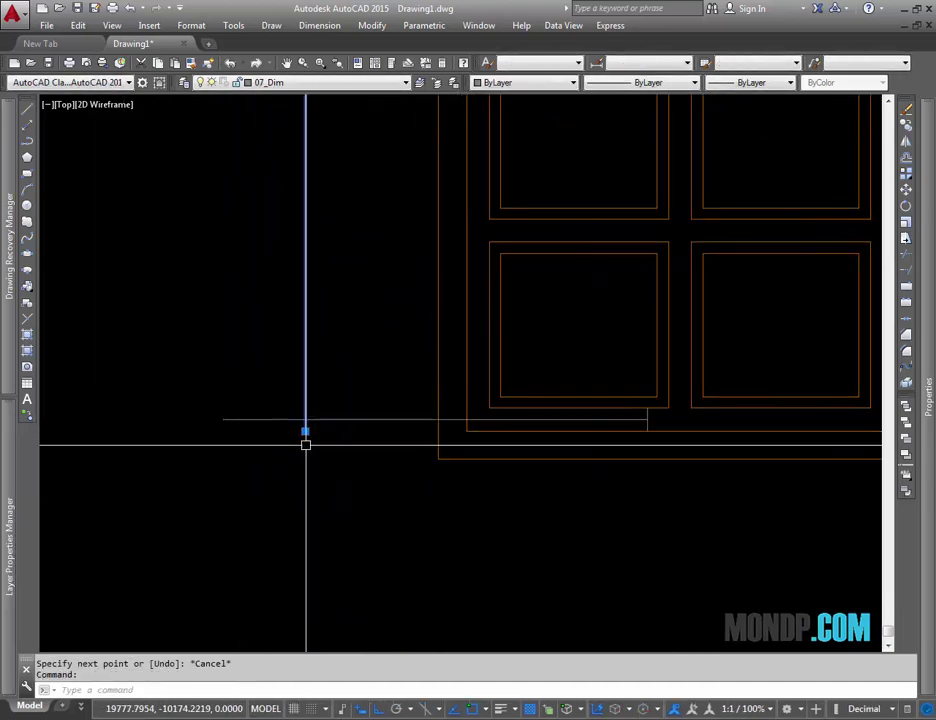
{"action": "left_click", "coordinate": [305, 431]}
{"action": "key", "text": "Escape"}
{"action": "scroll", "coordinate": [324, 443], "scroll_direction": "down", "scroll_amount": 2}
Erase the stray horizontal line
{"action": "left_click", "coordinate": [349, 463]}
{"action": "type", "text": "e"}
{"action": "key", "text": "Return"}
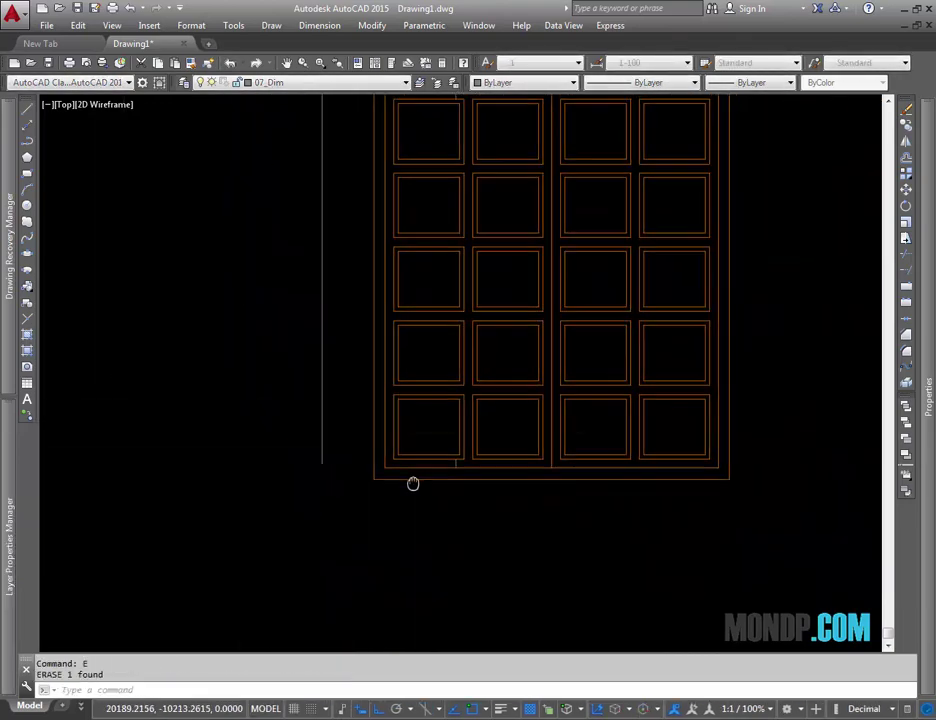
{"action": "scroll", "coordinate": [430, 490], "scroll_direction": "down", "scroll_amount": 2}
{"action": "scroll", "coordinate": [446, 447], "scroll_direction": "up", "scroll_amount": 2}
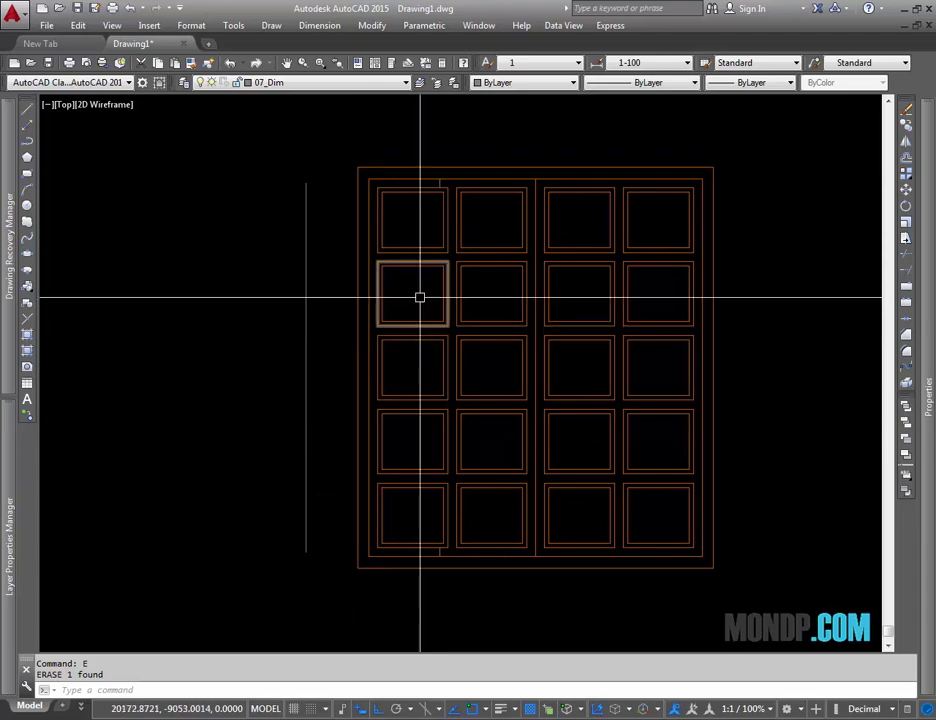
{"action": "scroll", "coordinate": [451, 257], "scroll_direction": "up", "scroll_amount": 5}
{"action": "scroll", "coordinate": [477, 245], "scroll_direction": "down", "scroll_amount": 4}
{"action": "scroll", "coordinate": [440, 233], "scroll_direction": "up", "scroll_amount": 3}
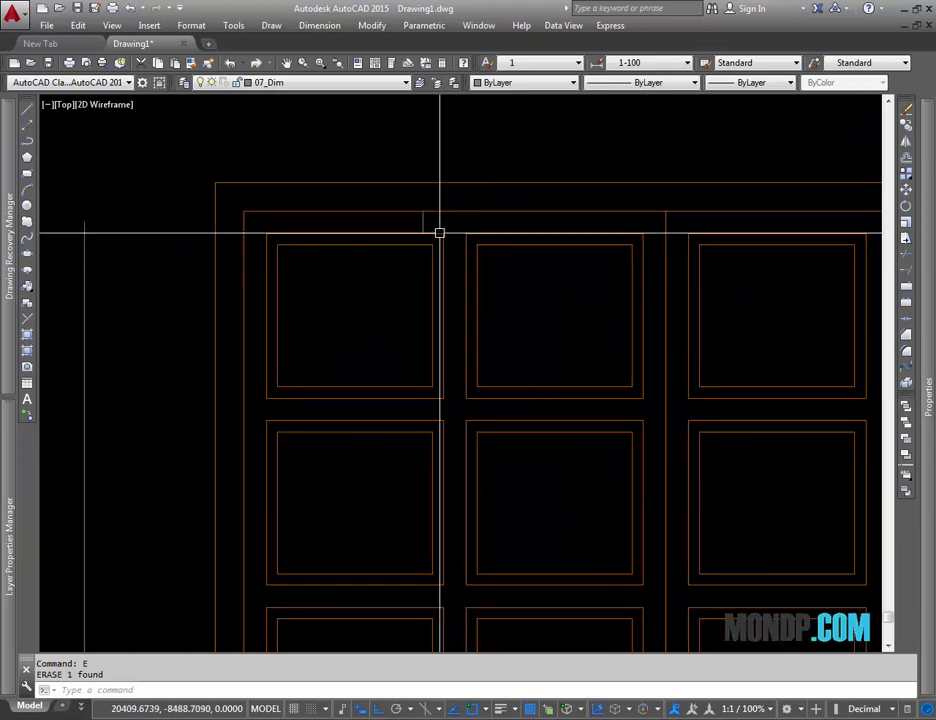
{"action": "scroll", "coordinate": [456, 424], "scroll_direction": "down", "scroll_amount": 2}
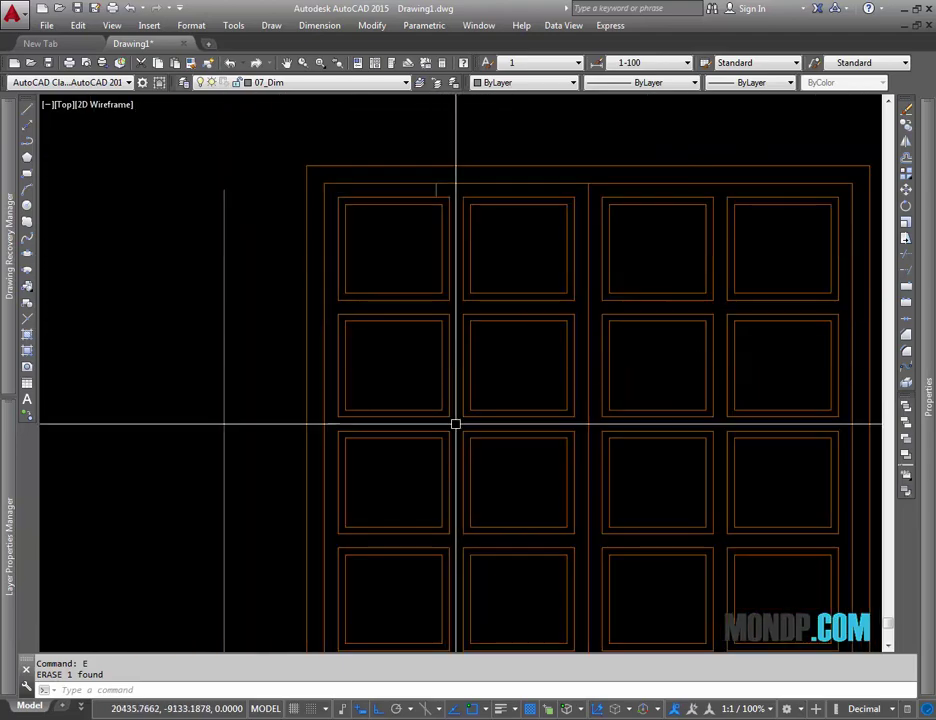
{"action": "scroll", "coordinate": [458, 255], "scroll_direction": "up", "scroll_amount": 2}
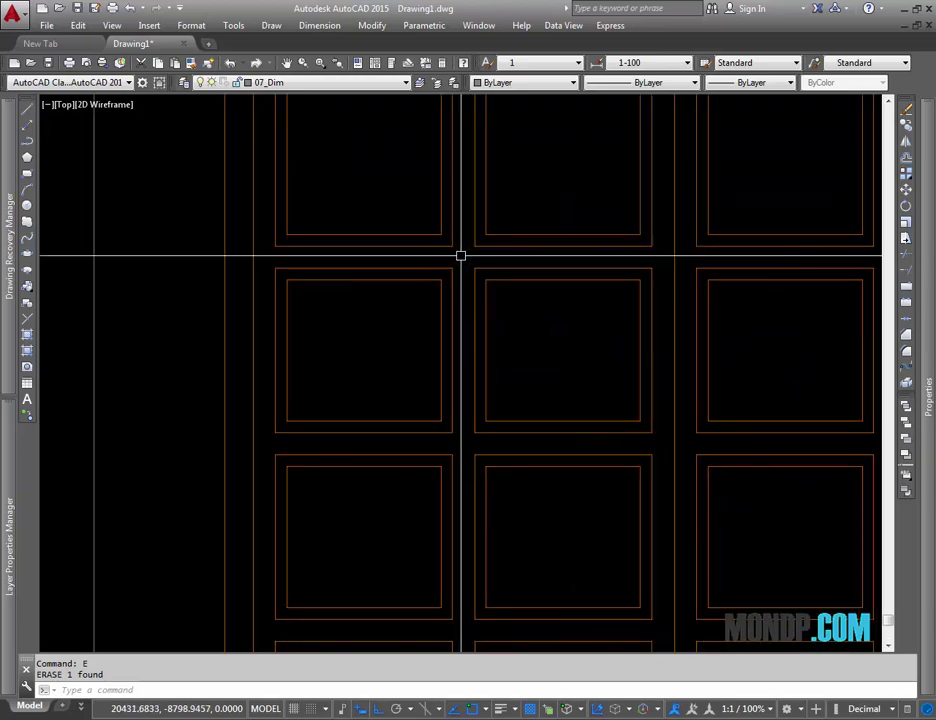
{"action": "scroll", "coordinate": [405, 418], "scroll_direction": "down", "scroll_amount": 1}
Launch DIVIDE with DIV to split an object into equal parts
{"action": "type", "text": "D"}
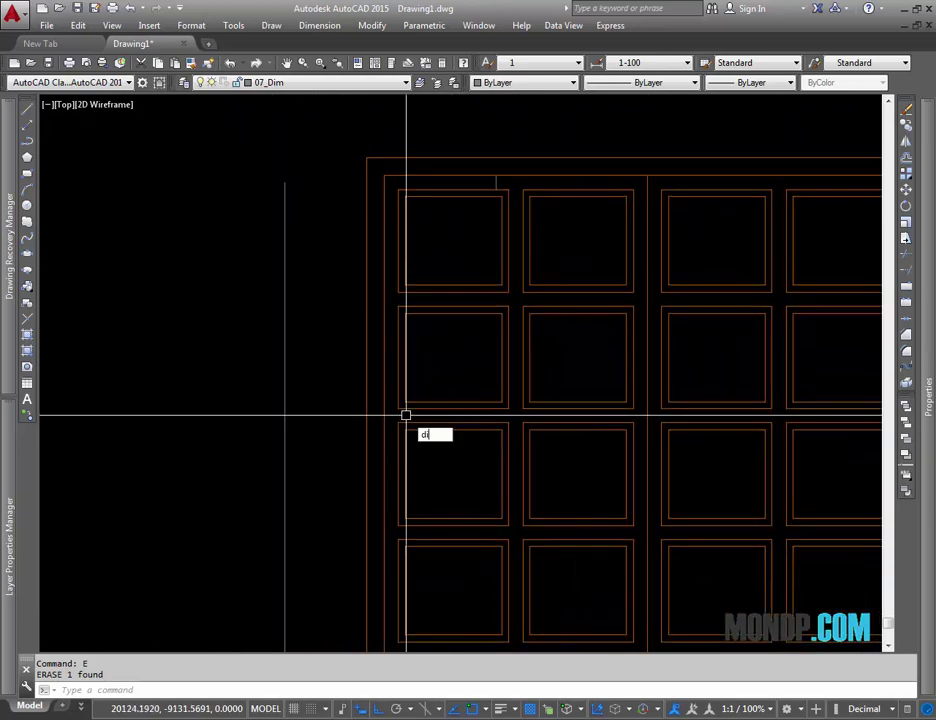
{"action": "type", "text": "IV"}
{"action": "key", "text": "Return"}
{"action": "scroll", "coordinate": [300, 420], "scroll_direction": "down", "scroll_amount": 1}
{"action": "scroll", "coordinate": [355, 351], "scroll_direction": "down", "scroll_amount": 1}
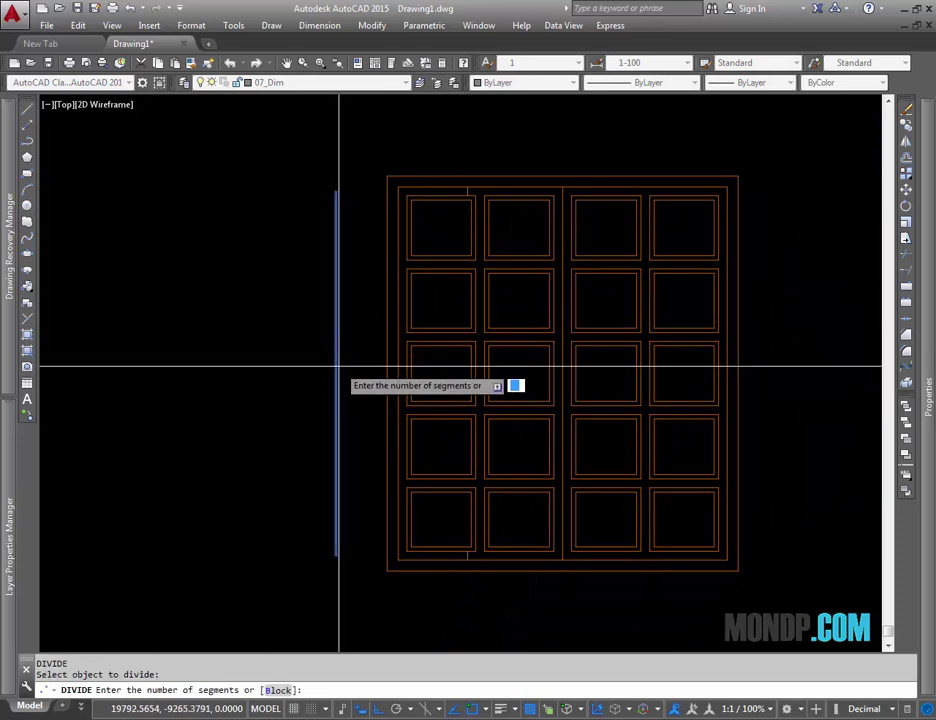
Divide the vertical line into 5 equal segments
{"action": "type", "text": "5"}
{"action": "key", "text": "Return"}
{"action": "key", "text": "Escape"}
{"action": "middle_click_drag", "start_coordinate": [379, 264], "coordinate": [380, 336]}
Start a line at the top division point, then cancel it
{"action": "type", "text": "L"}
{"action": "key", "text": "Return"}
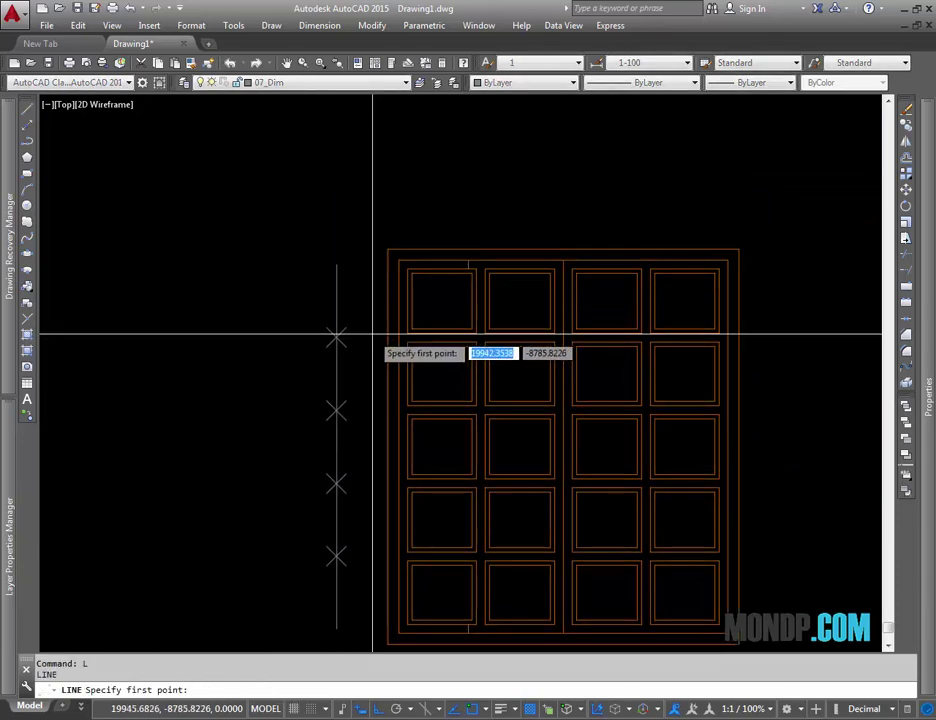
{"action": "left_click", "coordinate": [336, 337]}
{"action": "scroll", "coordinate": [500, 346], "scroll_direction": "up", "scroll_amount": 3}
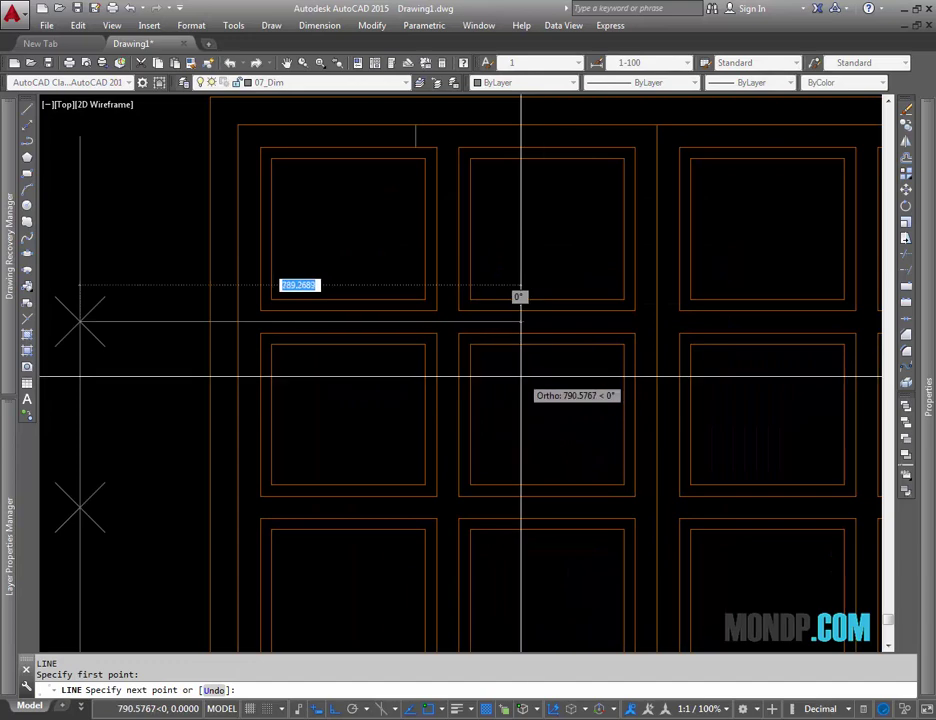
{"action": "middle_click_drag", "start_coordinate": [520, 378], "coordinate": [614, 403]}
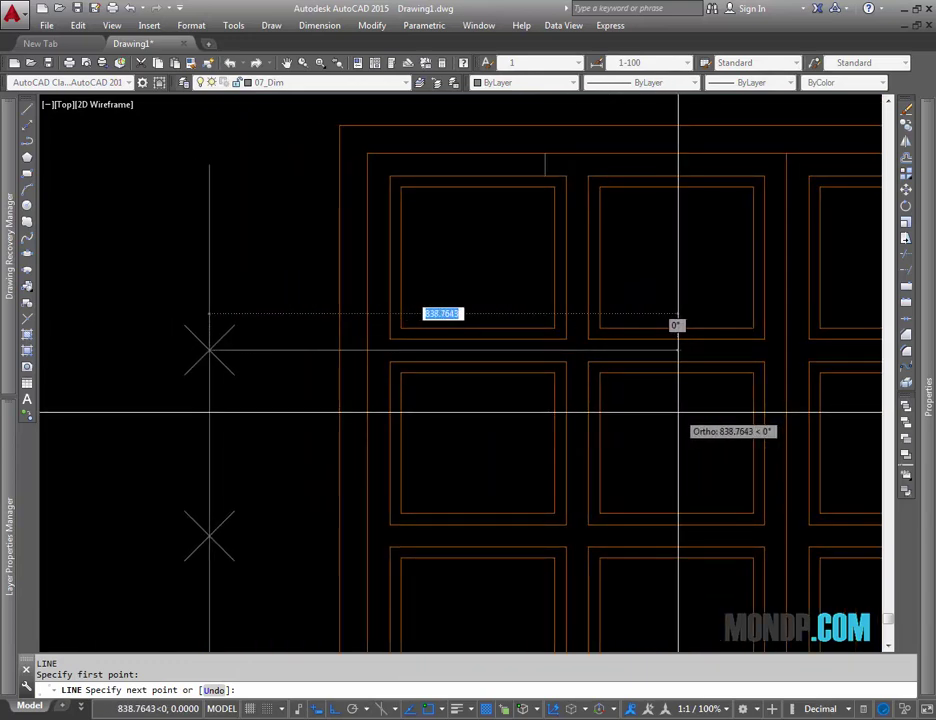
{"action": "scroll", "coordinate": [676, 411], "scroll_direction": "down", "scroll_amount": 4}
{"action": "scroll", "coordinate": [527, 403], "scroll_direction": "down", "scroll_amount": 2}
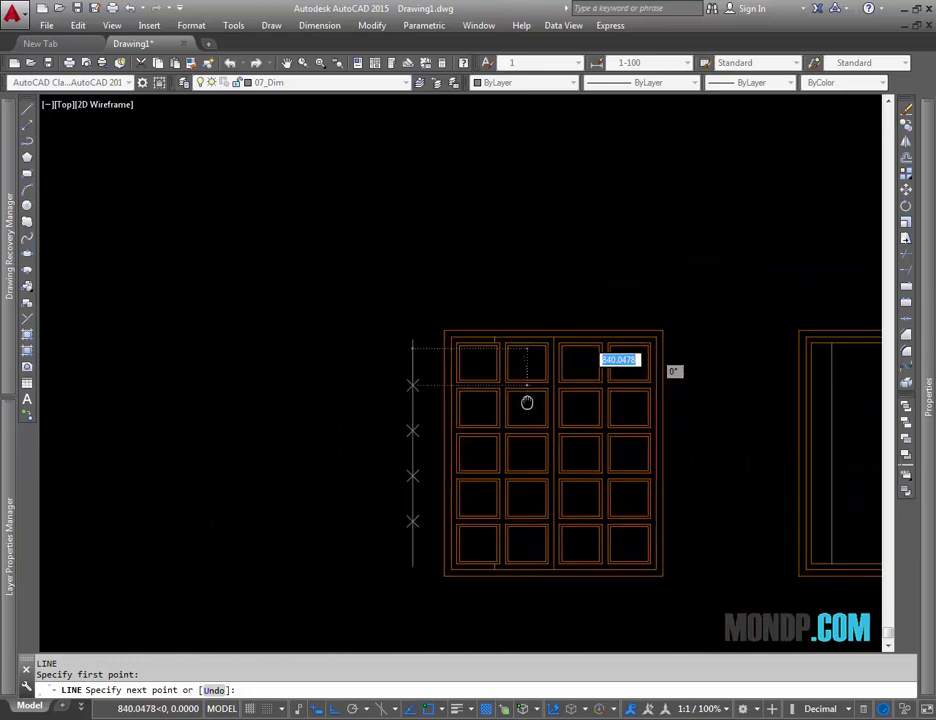
{"action": "scroll", "coordinate": [512, 397], "scroll_direction": "up", "scroll_amount": 4}
{"action": "scroll", "coordinate": [700, 418], "scroll_direction": "down", "scroll_amount": 4}
{"action": "key", "text": "Escape"}
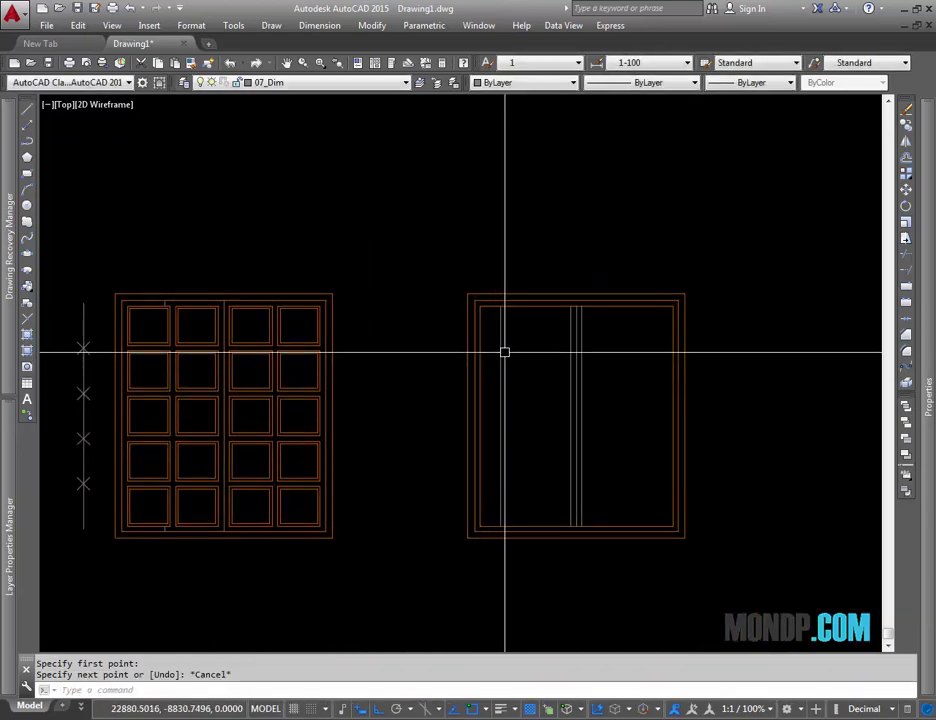
Stretch the right elevation's inner frame edge by 40 using a crossing window
{"action": "scroll", "coordinate": [502, 316], "scroll_direction": "up", "scroll_amount": 5}
{"action": "type", "text": "s"}
{"action": "key", "text": "Return"}
{"action": "left_click_drag", "start_coordinate": [501, 305], "coordinate": [499, 348]}
{"action": "key", "text": "Return"}
{"action": "left_click", "coordinate": [576, 374]}
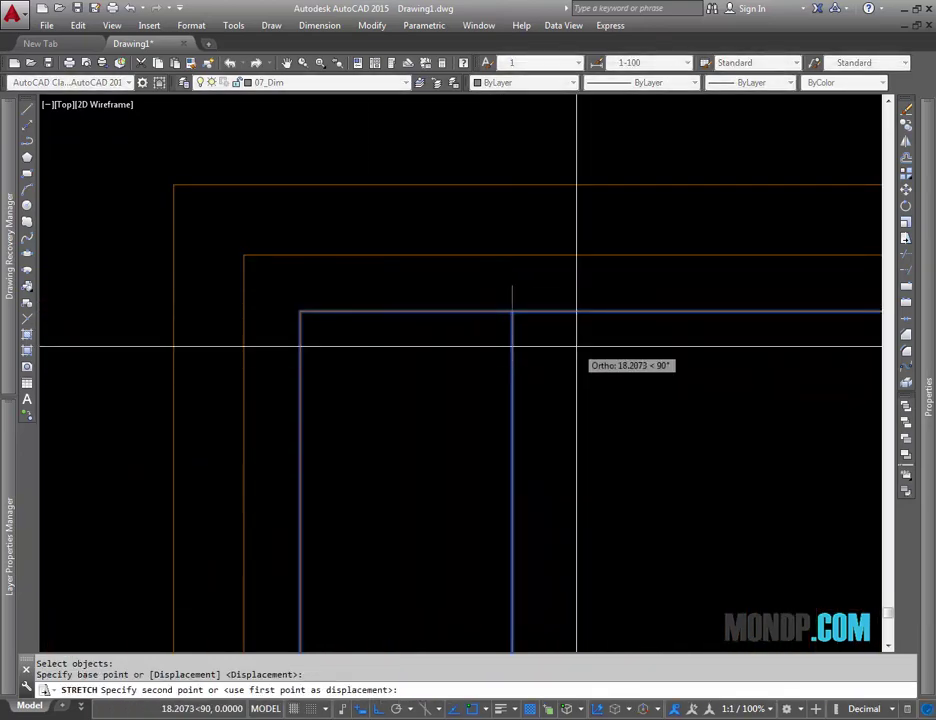
{"action": "key", "text": "Return"}
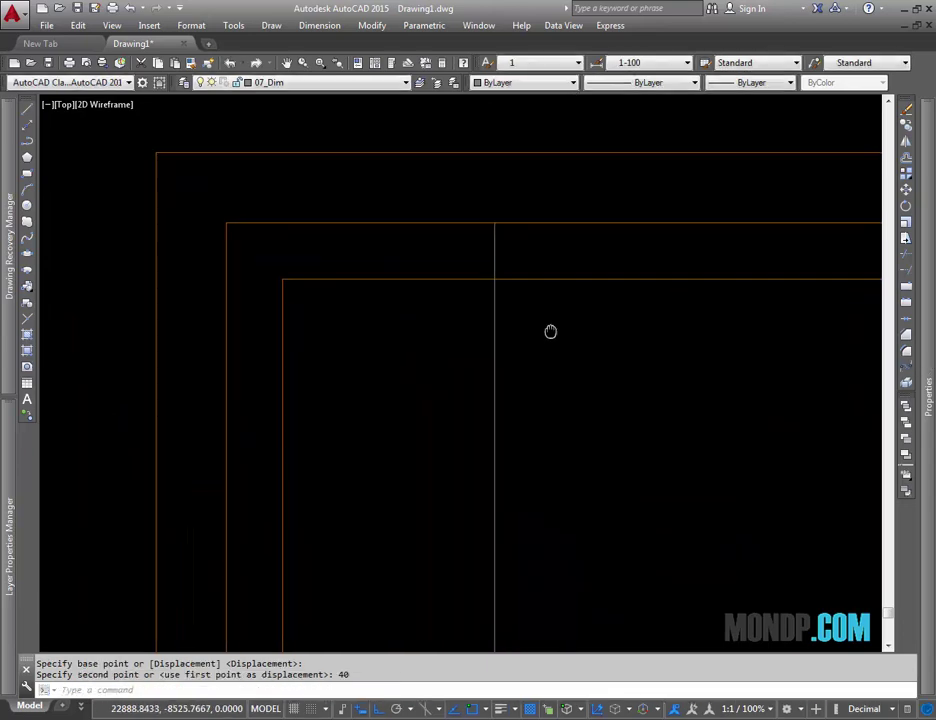
Move the selected frame lines by 20
{"action": "type", "text": "m"}
{"action": "key", "text": "Return"}
{"action": "left_click", "coordinate": [539, 307]}
{"action": "left_click", "coordinate": [503, 330]}
{"action": "key", "text": "Return"}
{"action": "type", "text": "20"}
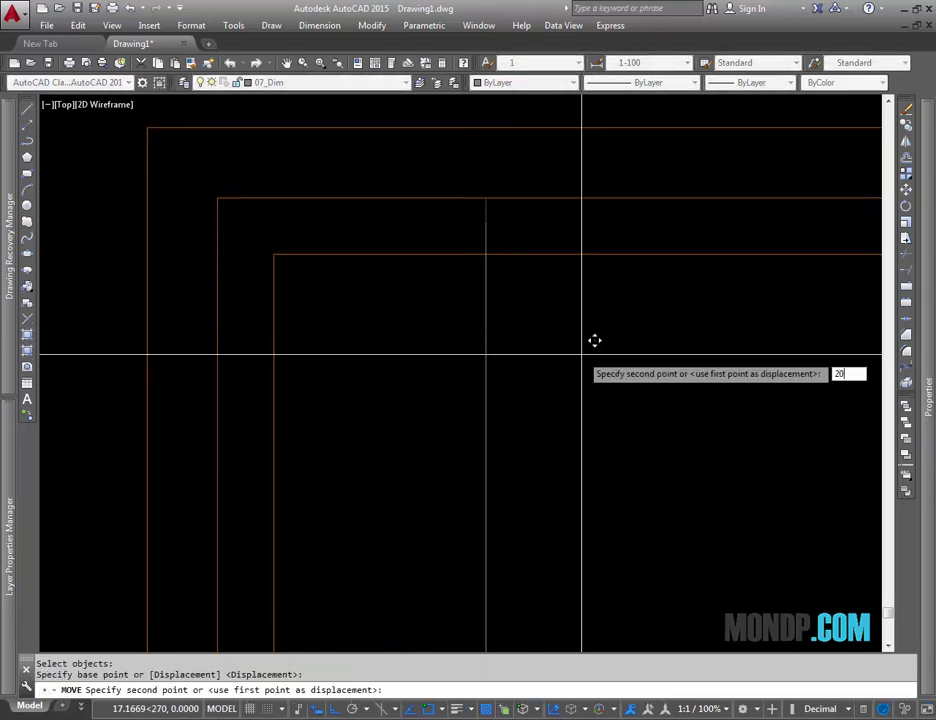
{"action": "key", "text": "Return"}
Move the vertical line inside the right frame further to the right
{"action": "scroll", "coordinate": [570, 409], "scroll_direction": "down", "scroll_amount": 5}
{"action": "middle_click_drag", "start_coordinate": [570, 409], "coordinate": [533, 192]}
{"action": "type", "text": "m"}
{"action": "key", "text": "Return"}
{"action": "scroll", "coordinate": [491, 278], "scroll_direction": "up", "scroll_amount": 3}
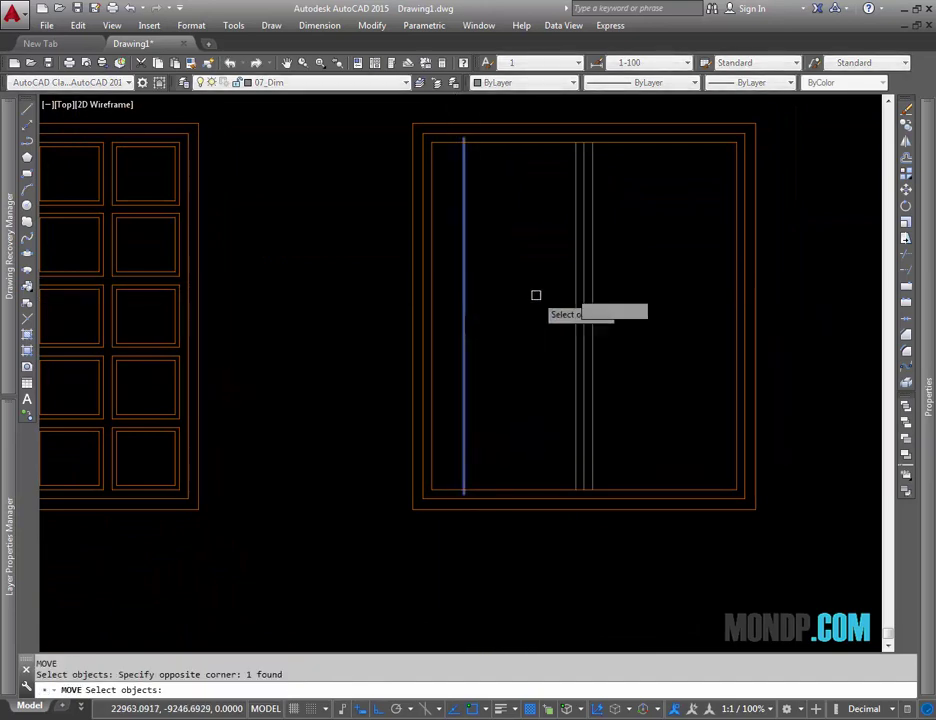
{"action": "key", "text": "Return"}
{"action": "left_click", "coordinate": [536, 295]}
{"action": "left_click", "coordinate": [700, 261]}
{"action": "key", "text": "Escape"}
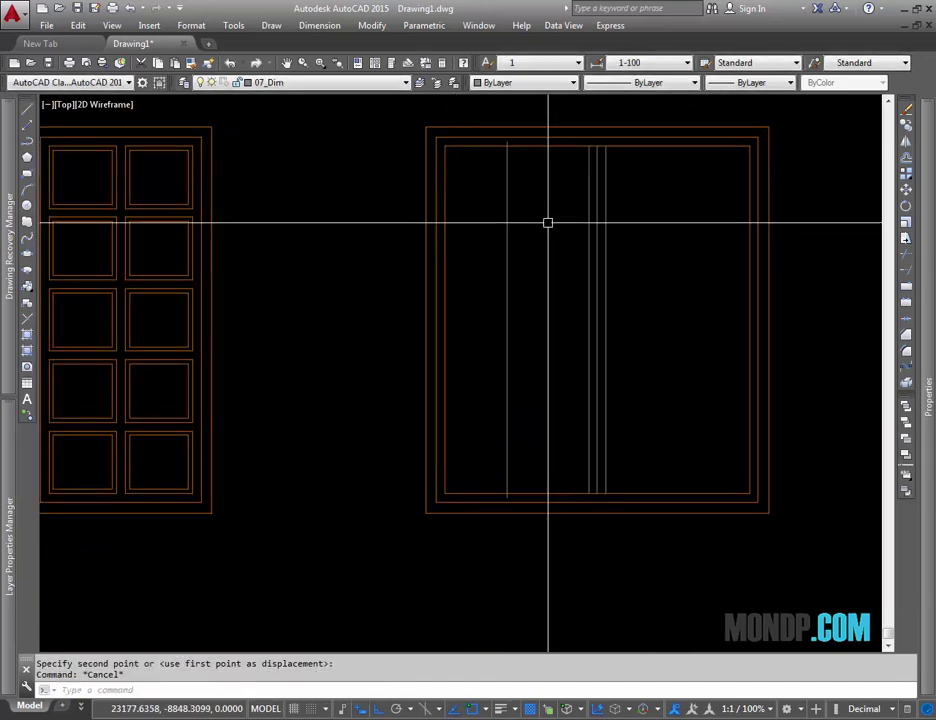
{"action": "middle_click_drag", "start_coordinate": [547, 222], "coordinate": [541, 255]}
Divide the right frame's vertical line into five equal parts
{"action": "type", "text": "di"}
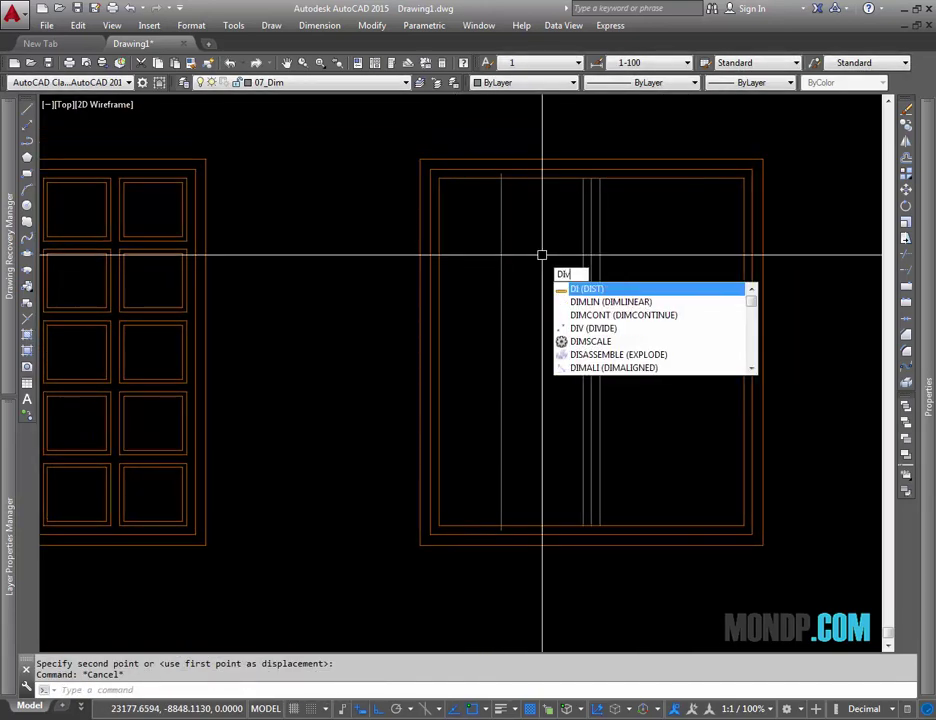
{"action": "key", "text": "Return"}
{"action": "key", "text": "Return"}
{"action": "middle_click_drag", "start_coordinate": [531, 274], "coordinate": [652, 286]}
{"action": "scroll", "coordinate": [644, 212], "scroll_direction": "up", "scroll_amount": 4}
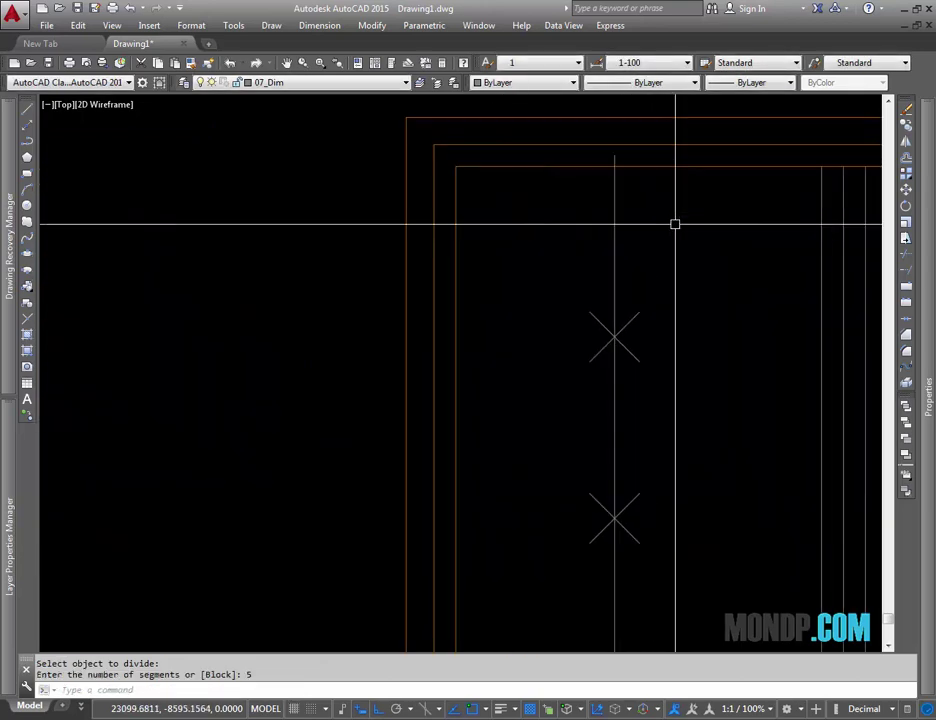
{"action": "middle_click_drag", "start_coordinate": [578, 294], "coordinate": [605, 323]}
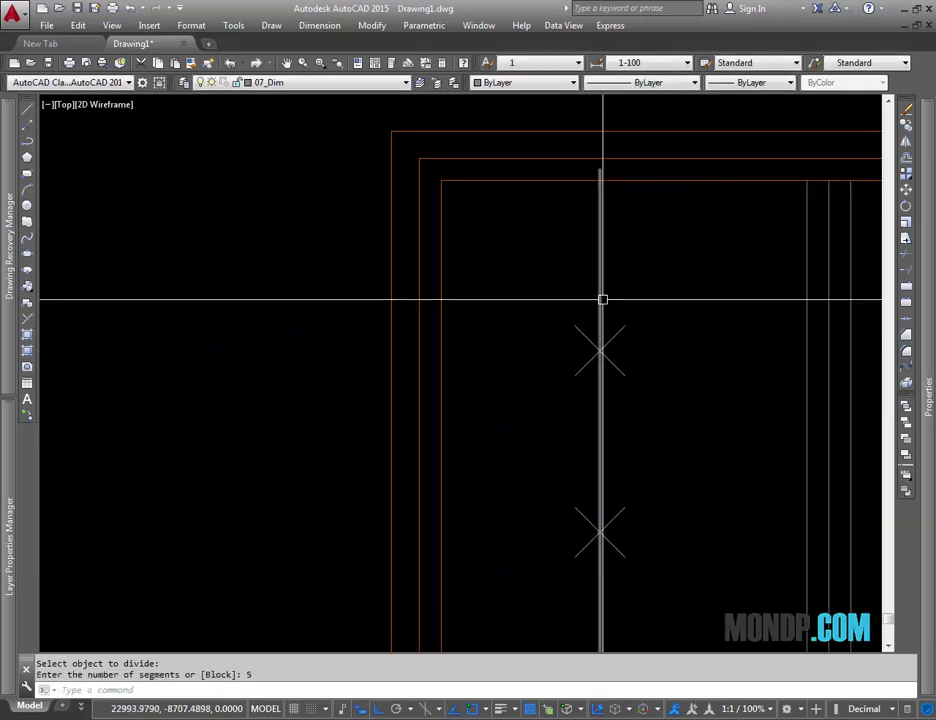
{"action": "key", "text": "Escape"}
{"action": "middle_click_drag", "start_coordinate": [597, 275], "coordinate": [596, 255]}
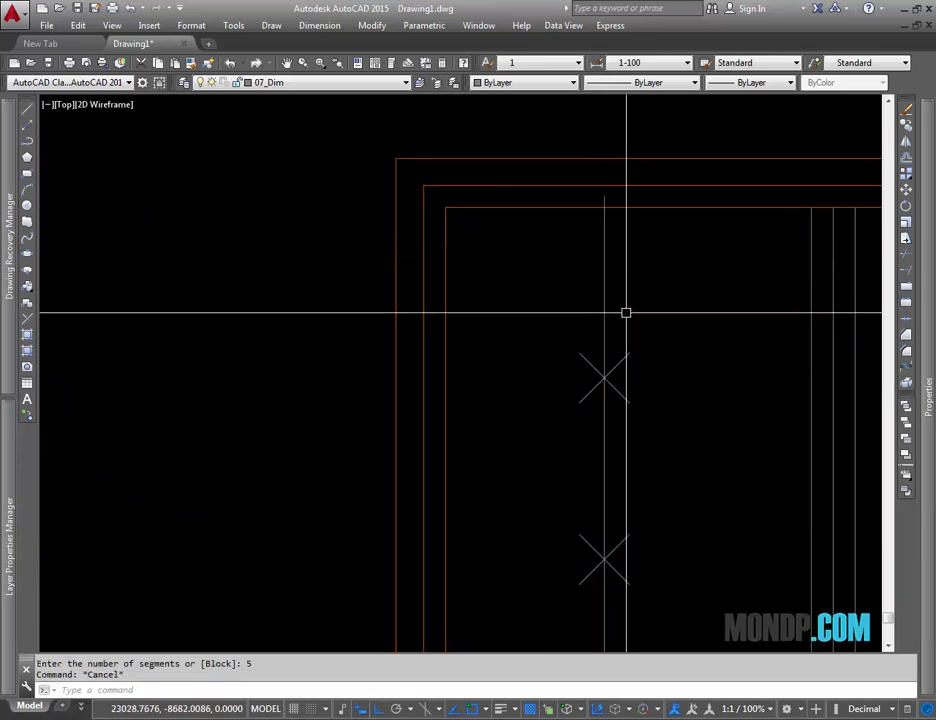
{"action": "mouse_move", "coordinate": [626, 313]}
{"action": "middle_mouse_down"}
{"action": "mouse_move", "coordinate": [587, 302]}
{"action": "mouse_move", "coordinate": [622, 281]}
{"action": "mouse_move", "coordinate": [596, 285]}
{"action": "middle_mouse_up"}
Draw a horizontal line from the top division mark to the frame's inner edge
{"action": "type", "text": "l"}
{"action": "key", "text": "Return"}
{"action": "left_click", "coordinate": [548, 370]}
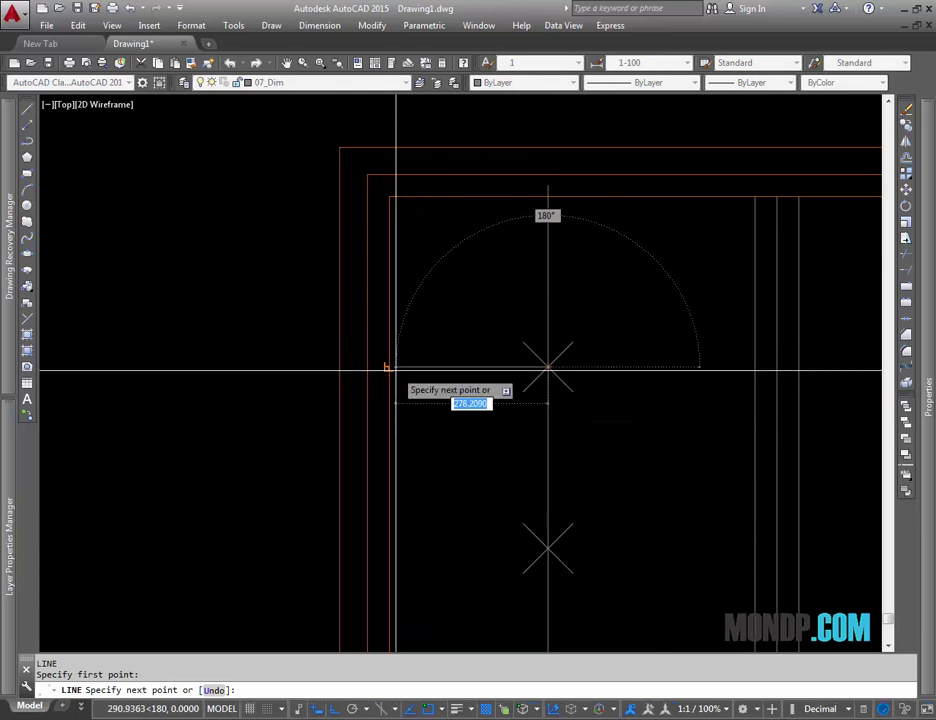
{"action": "left_click", "coordinate": [396, 370]}
{"action": "key", "text": "Escape"}
{"action": "type", "text": "d"}
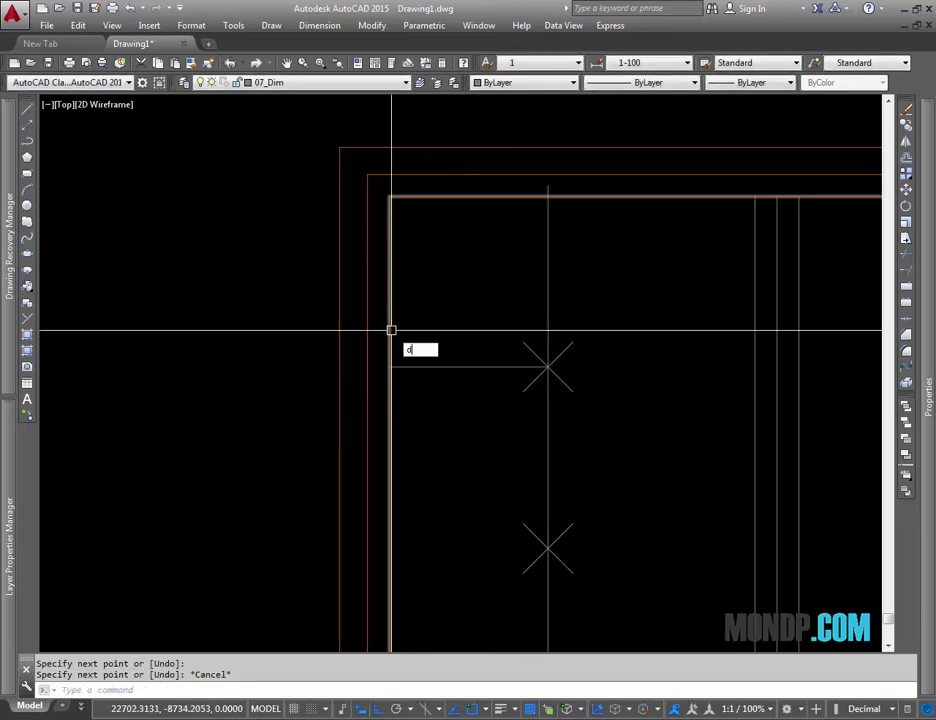
Pick two points near the frame edge with the LI command, then cancel
{"action": "type", "text": "li"}
{"action": "key", "text": "Return"}
{"action": "left_click", "coordinate": [391, 330]}
{"action": "left_click", "coordinate": [368, 332]}
{"action": "key", "text": "Escape"}
Offset the horizontal guide line 20 units upward
{"action": "key", "text": "o"}
{"action": "key", "text": "Return"}
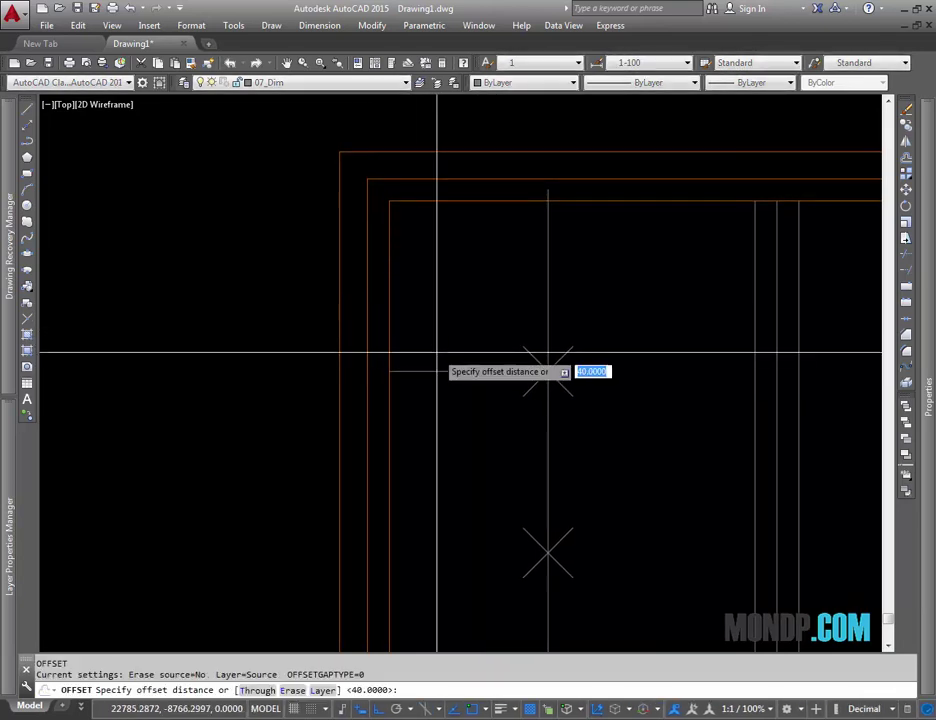
{"action": "key", "text": "Return"}
{"action": "key", "text": "Escape"}
{"action": "type", "text": "o"}
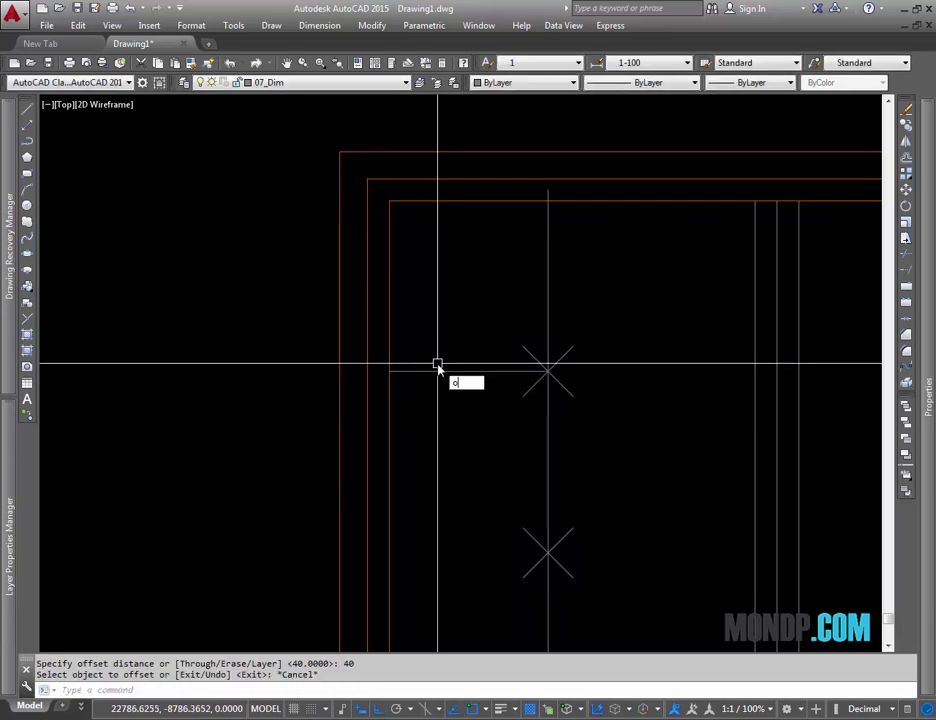
{"action": "key", "text": "Return"}
{"action": "type", "text": "0"}
{"action": "key", "text": "Return"}
{"action": "left_click", "coordinate": [437, 369]}
{"action": "left_click", "coordinate": [442, 358]}
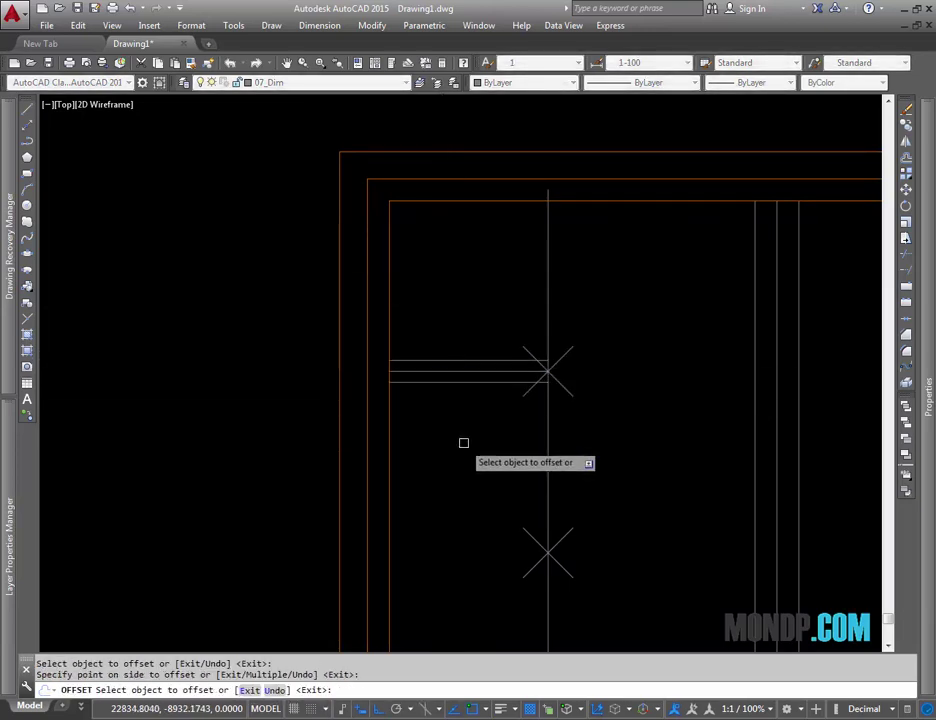
{"action": "key", "text": "Escape"}
Draw a short vertical guide line from the offset line up to the frame's top
{"action": "scroll", "coordinate": [566, 313], "scroll_direction": "down", "scroll_amount": 2}
{"action": "middle_click_drag", "start_coordinate": [581, 261], "coordinate": [566, 209]}
{"action": "type", "text": "l"}
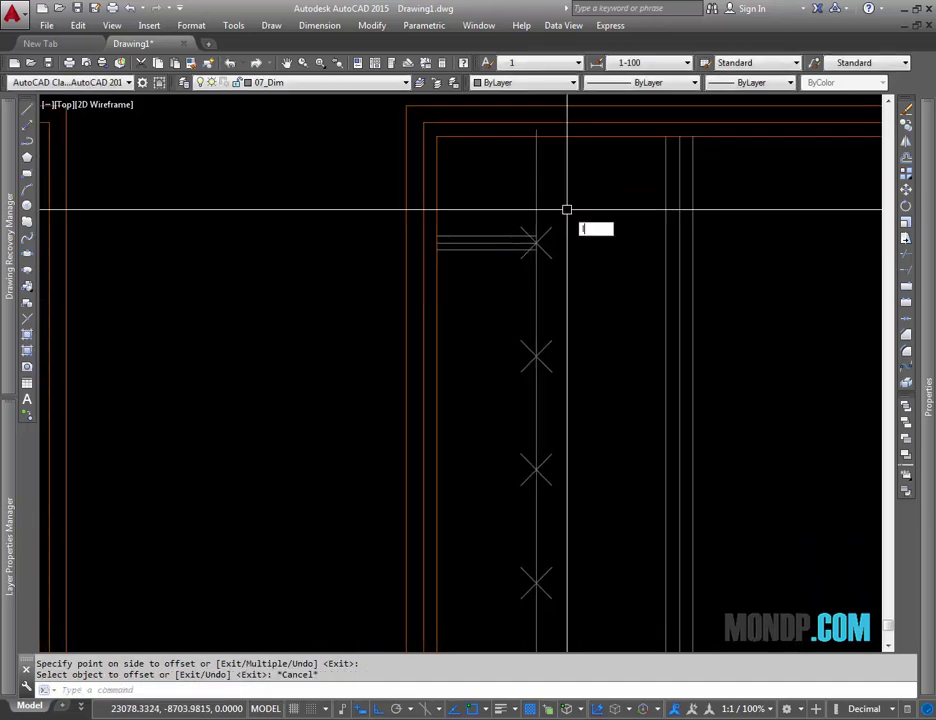
{"action": "key", "text": "Return"}
{"action": "left_click", "coordinate": [564, 142]}
{"action": "key", "text": "Escape"}
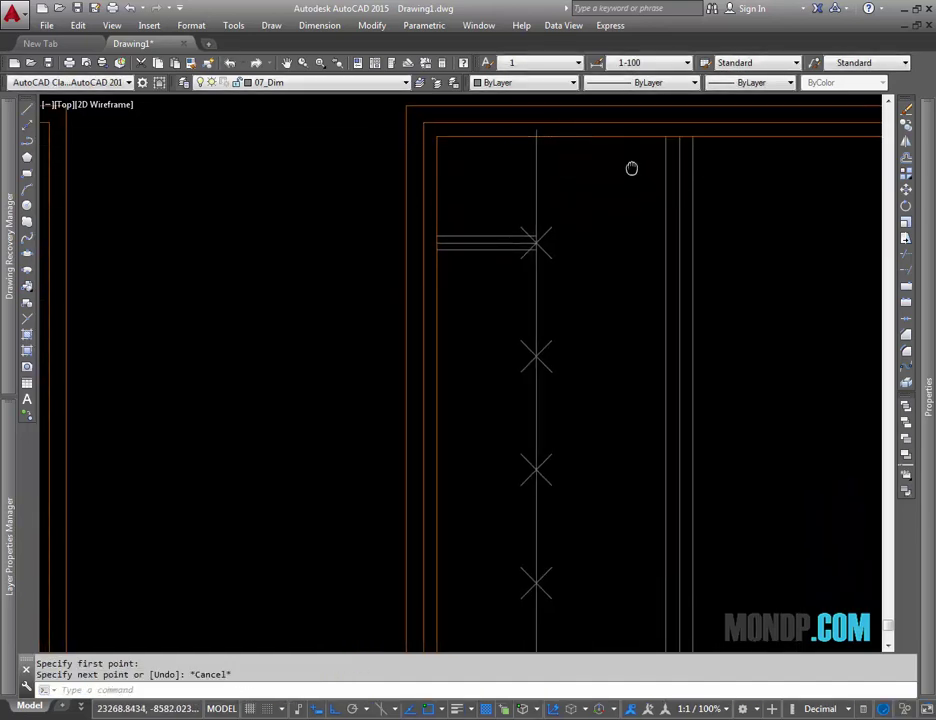
{"action": "middle_click_drag", "start_coordinate": [536, 248], "coordinate": [529, 283]}
{"action": "left_click", "coordinate": [529, 278]}
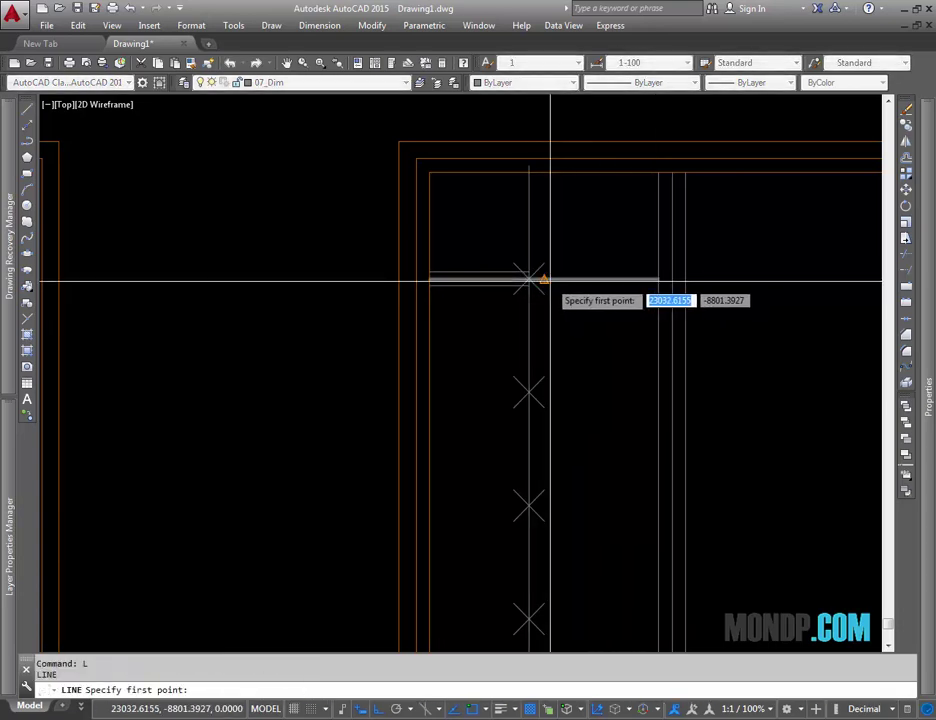
{"action": "left_click", "coordinate": [544, 278]}
{"action": "left_click", "coordinate": [544, 173]}
{"action": "key", "text": "Escape"}
Select the new vertical line and restart OFFSET after clearing a mistyped command
{"action": "scroll", "coordinate": [571, 222], "scroll_direction": "up", "scroll_amount": 2}
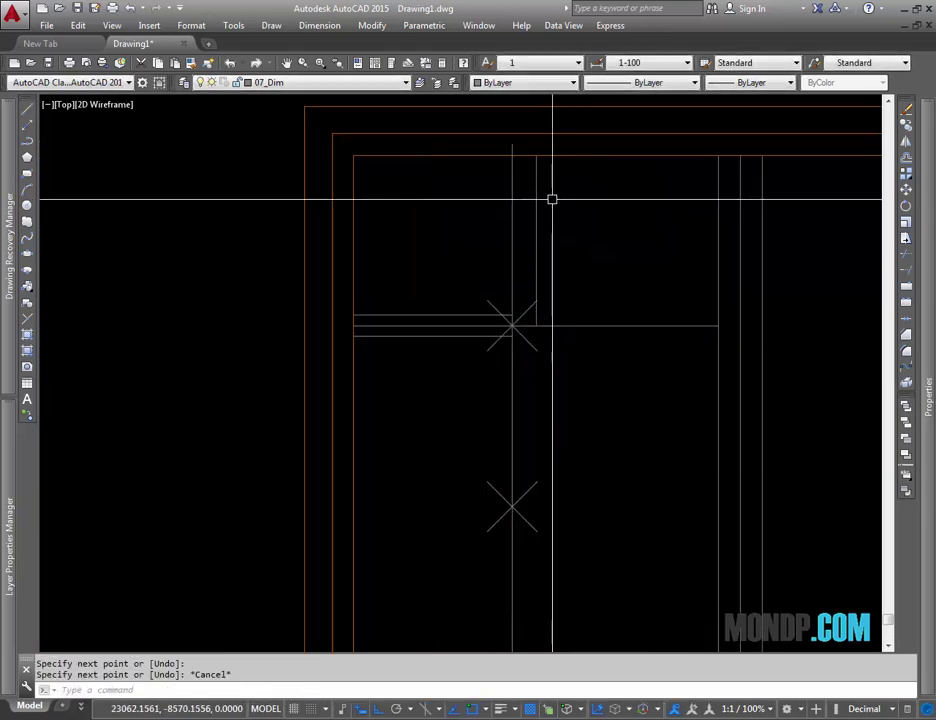
{"action": "left_click", "coordinate": [552, 198]}
{"action": "left_click", "coordinate": [527, 247]}
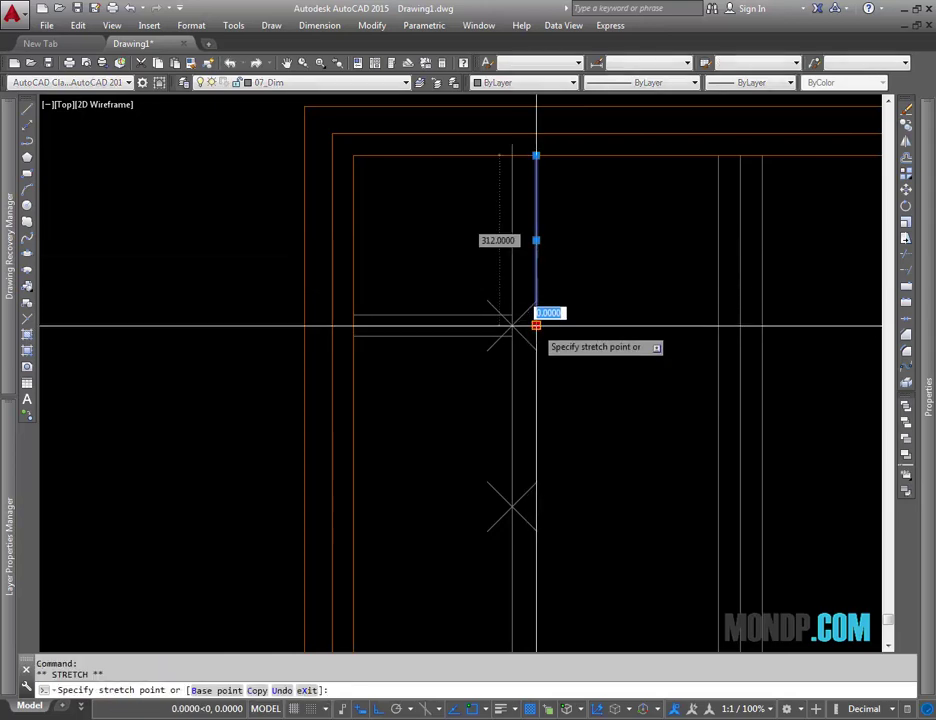
{"action": "key", "text": "Escape"}
{"action": "middle_click_drag", "start_coordinate": [596, 257], "coordinate": [571, 293]}
{"action": "type", "text": "I"}
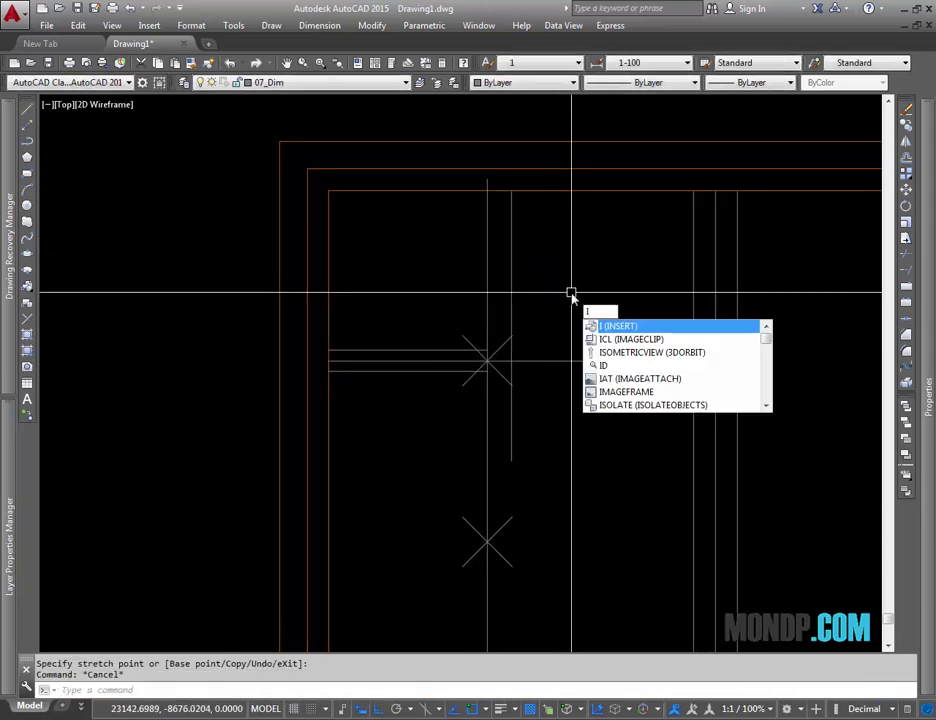
{"action": "key", "text": "Escape"}
{"action": "type", "text": "o"}
{"action": "key", "text": "Return"}
{"action": "left_click", "coordinate": [511, 282]}
{"action": "key", "text": "Escape"}
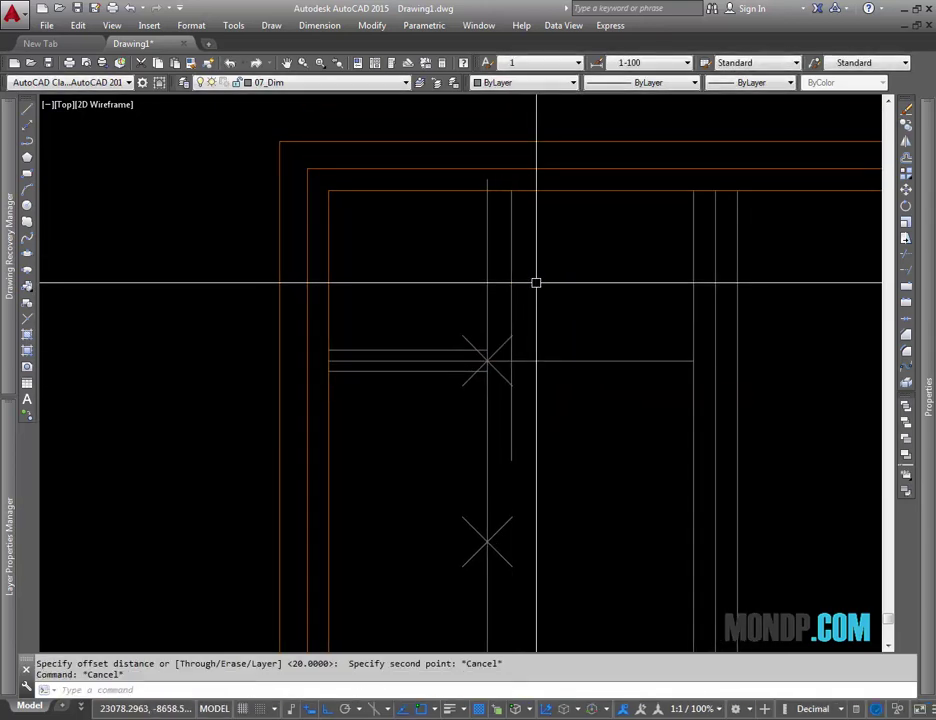
Offset the vertical guide line 20 units to each side
{"action": "key", "text": "Return"}
{"action": "type", "text": "2"}
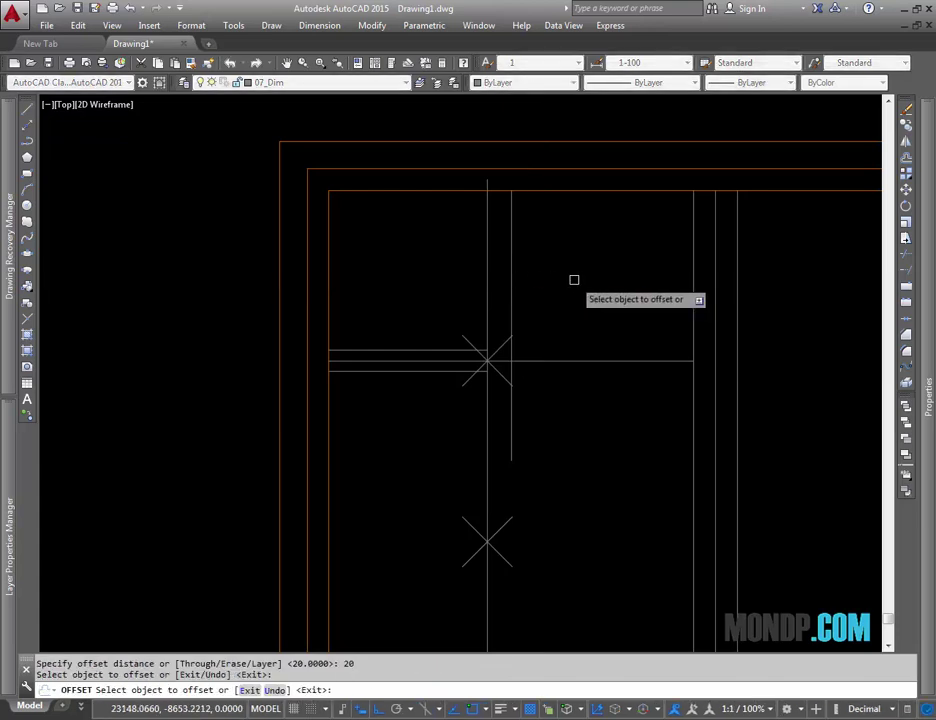
{"action": "left_click", "coordinate": [512, 275]}
{"action": "left_click", "coordinate": [514, 268]}
{"action": "scroll", "coordinate": [505, 260], "scroll_direction": "up", "scroll_amount": 2}
{"action": "left_click", "coordinate": [502, 251]}
{"action": "left_click", "coordinate": [544, 339]}
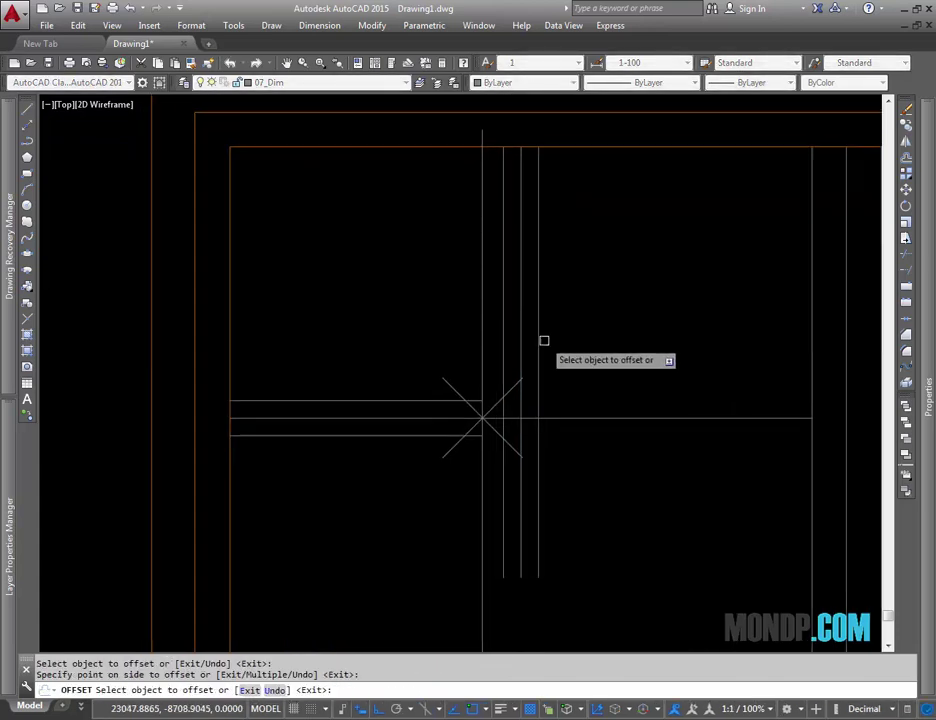
{"action": "key", "text": "Escape"}
{"action": "type", "text": "r4"}
{"action": "key", "text": "Return"}
{"action": "middle_click_drag", "start_coordinate": [546, 356], "coordinate": [564, 358]}
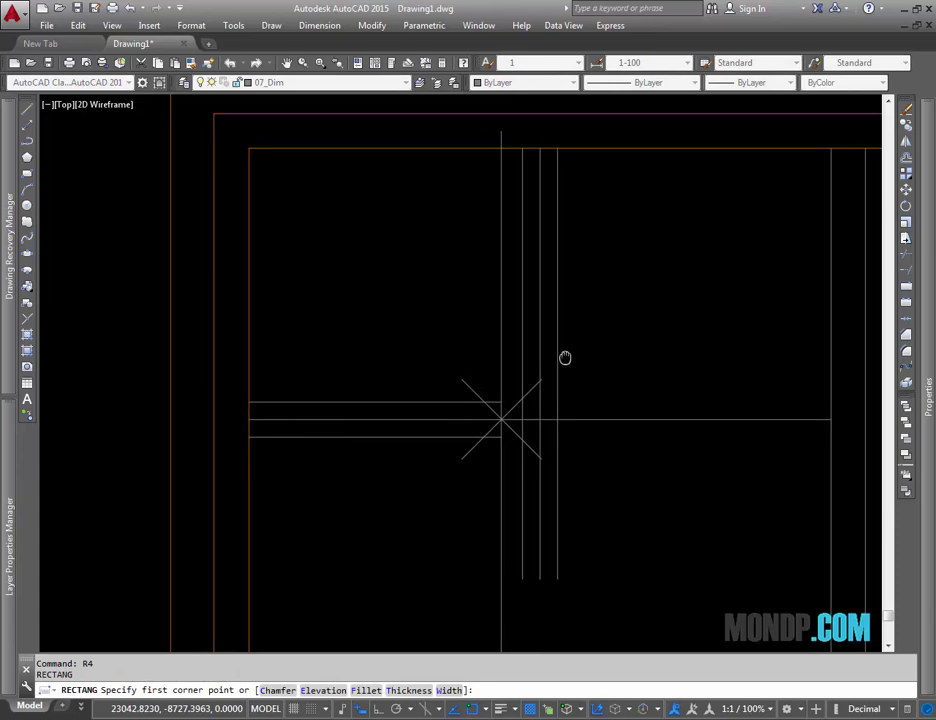
Draw the top-left square panel as a rectangle between the guide intersections
{"action": "key", "text": "Escape"}
{"action": "left_click", "coordinate": [460, 403]}
{"action": "left_click", "coordinate": [501, 402]}
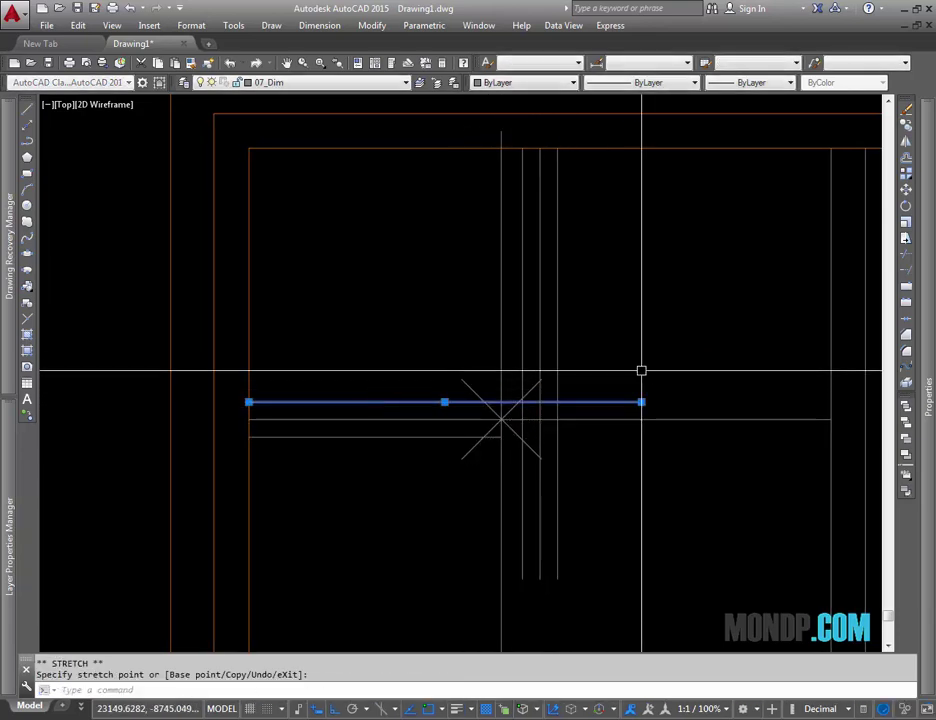
{"action": "key", "text": "Escape"}
{"action": "type", "text": "r4"}
{"action": "key", "text": "Return"}
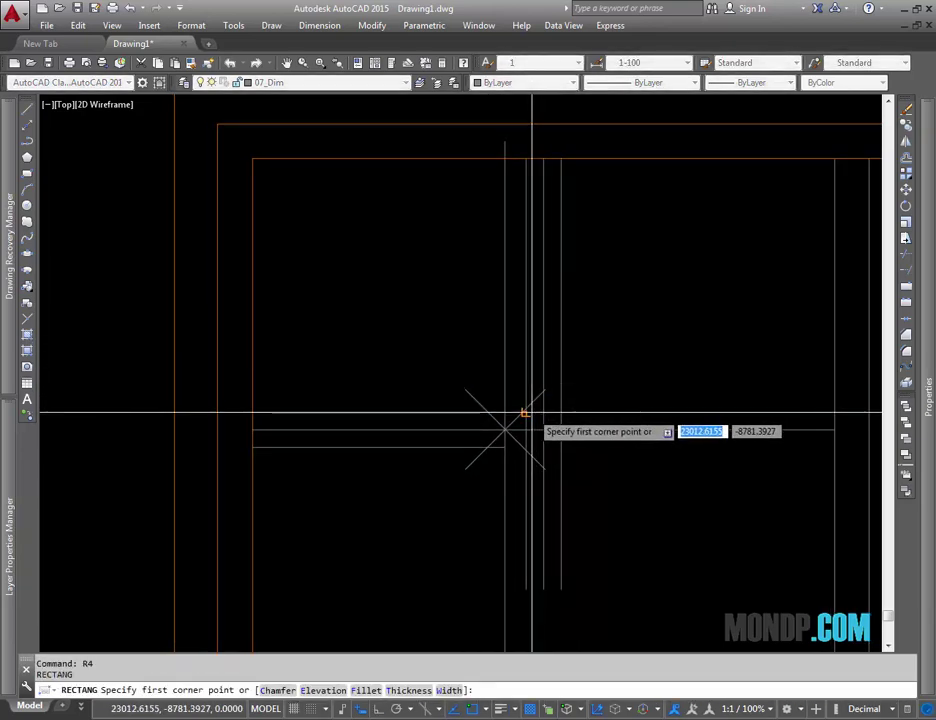
{"action": "left_click", "coordinate": [524, 412]}
{"action": "left_click", "coordinate": [252, 158]}
{"action": "key", "text": "Escape"}
Offset the square panel 20 units inward to form its inset outline
{"action": "scroll", "coordinate": [410, 240], "scroll_direction": "down", "scroll_amount": 2}
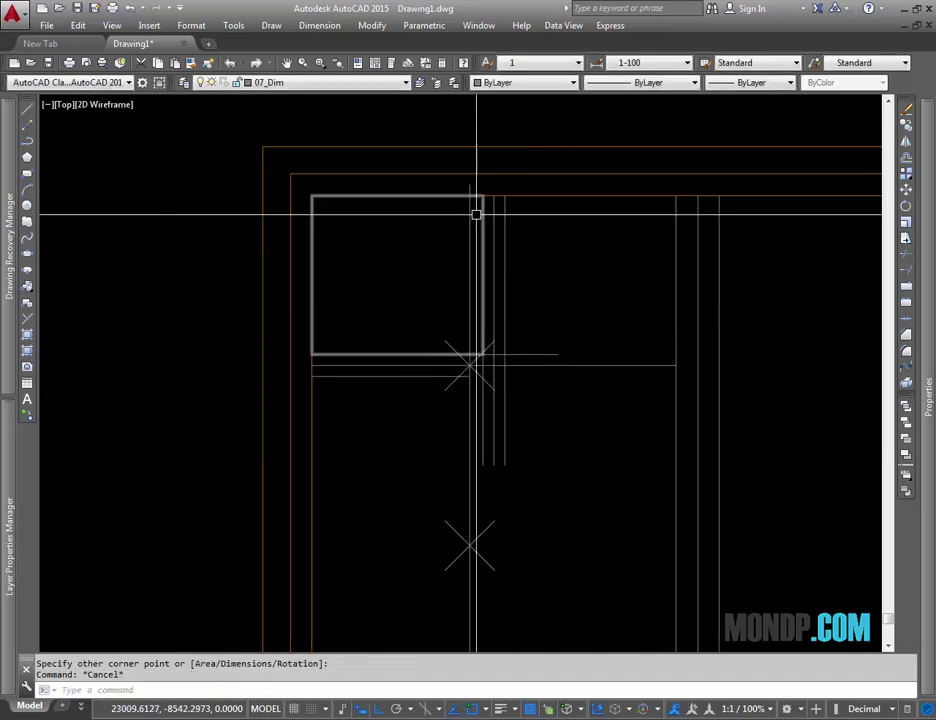
{"action": "left_click", "coordinate": [484, 202]}
{"action": "scroll", "coordinate": [561, 308], "scroll_direction": "down", "scroll_amount": 2}
{"action": "middle_click_drag", "start_coordinate": [561, 308], "coordinate": [576, 318]}
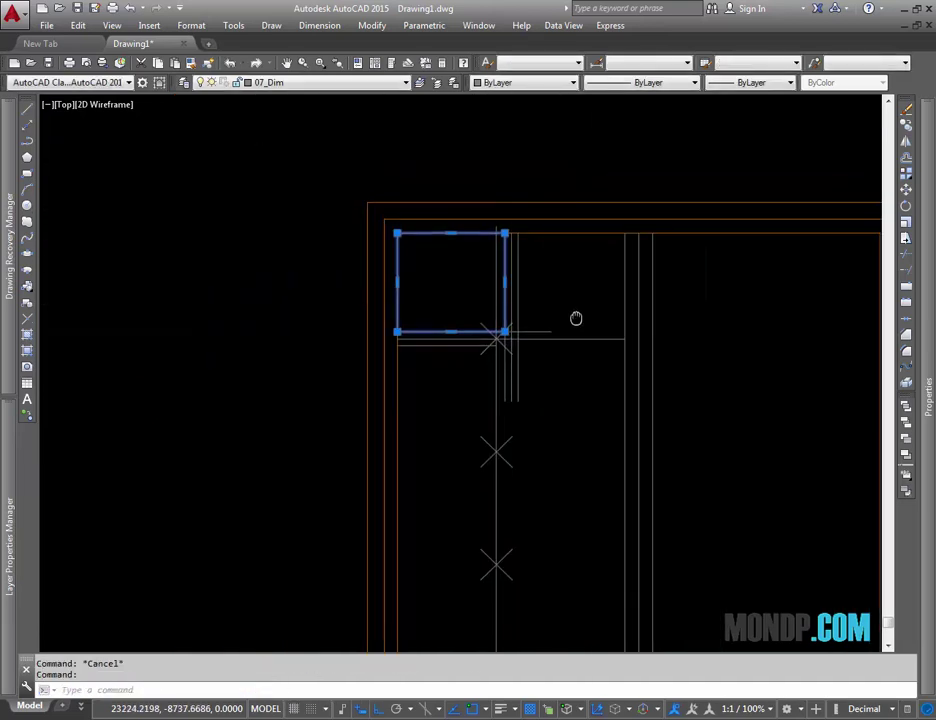
{"action": "scroll", "coordinate": [570, 282], "scroll_direction": "down", "scroll_amount": 4}
{"action": "scroll", "coordinate": [455, 320], "scroll_direction": "up", "scroll_amount": 2}
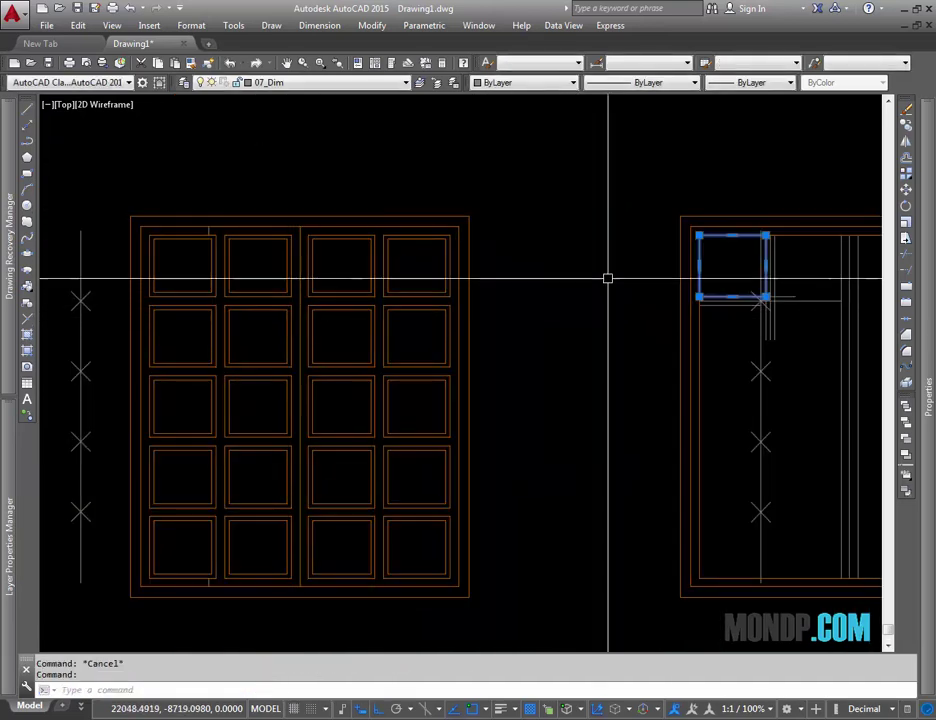
{"action": "scroll", "coordinate": [597, 283], "scroll_direction": "up", "scroll_amount": 2}
{"action": "scroll", "coordinate": [597, 283], "scroll_direction": "up", "scroll_amount": 3}
{"action": "type", "text": "o"}
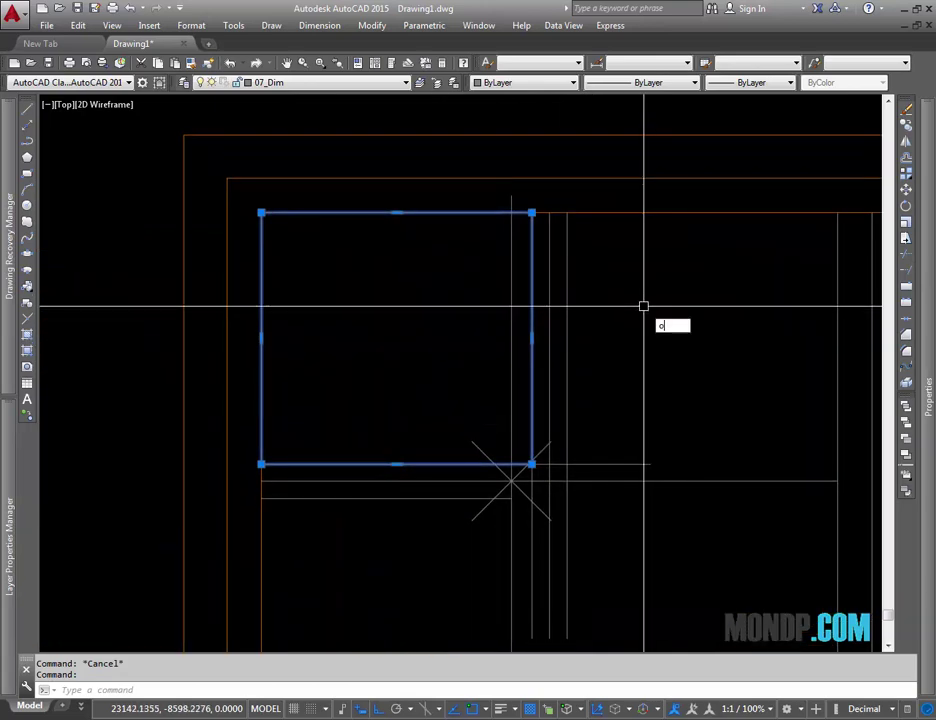
{"action": "key", "text": "Return"}
{"action": "type", "text": "20"}
{"action": "key", "text": "Return"}
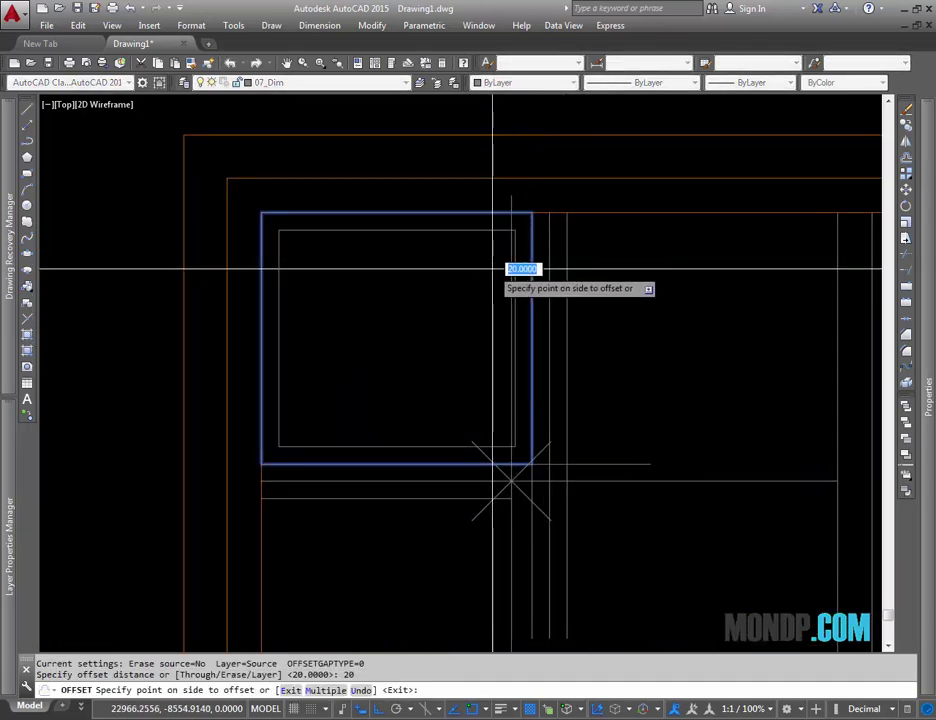
{"action": "left_click", "coordinate": [487, 269]}
{"action": "scroll", "coordinate": [543, 357], "scroll_direction": "down", "scroll_amount": 2}
{"action": "key", "text": "Escape"}
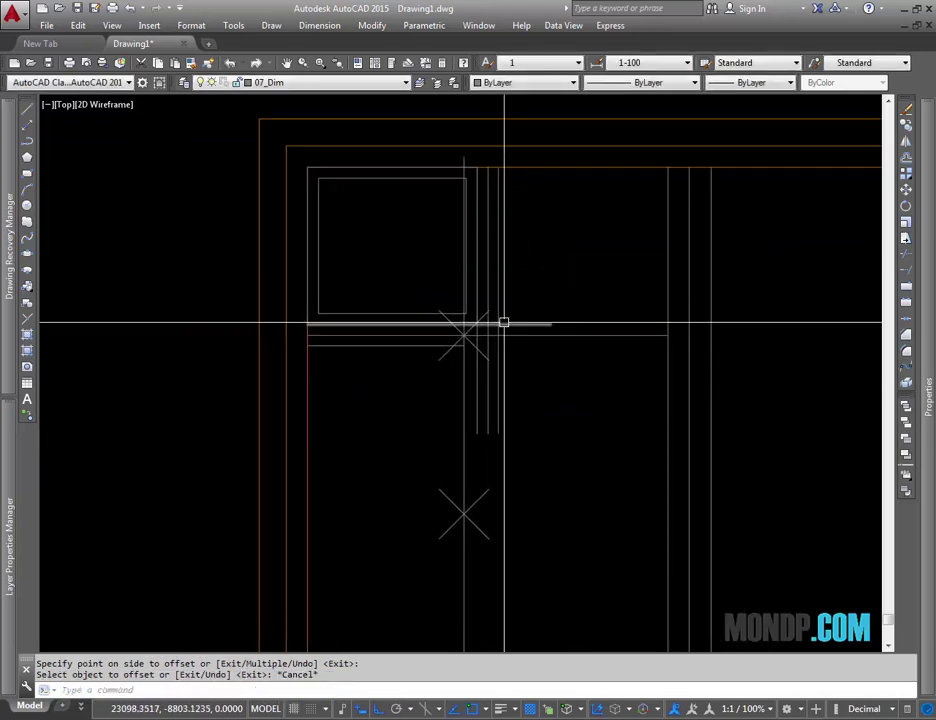
Erase the vertical and horizontal helper lines around the panel
{"action": "left_click", "coordinate": [552, 380]}
{"action": "left_click", "coordinate": [441, 410]}
{"action": "key", "text": "Delete"}
{"action": "left_click", "coordinate": [540, 320]}
{"action": "left_click", "coordinate": [505, 340]}
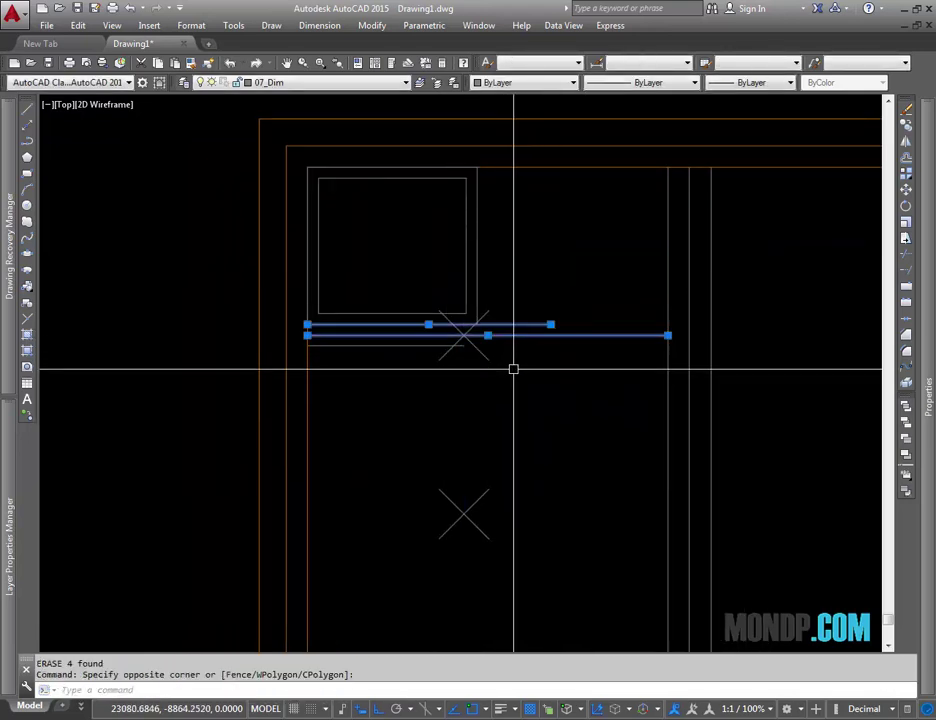
{"action": "key", "text": "Delete"}
{"action": "left_click", "coordinate": [428, 347]}
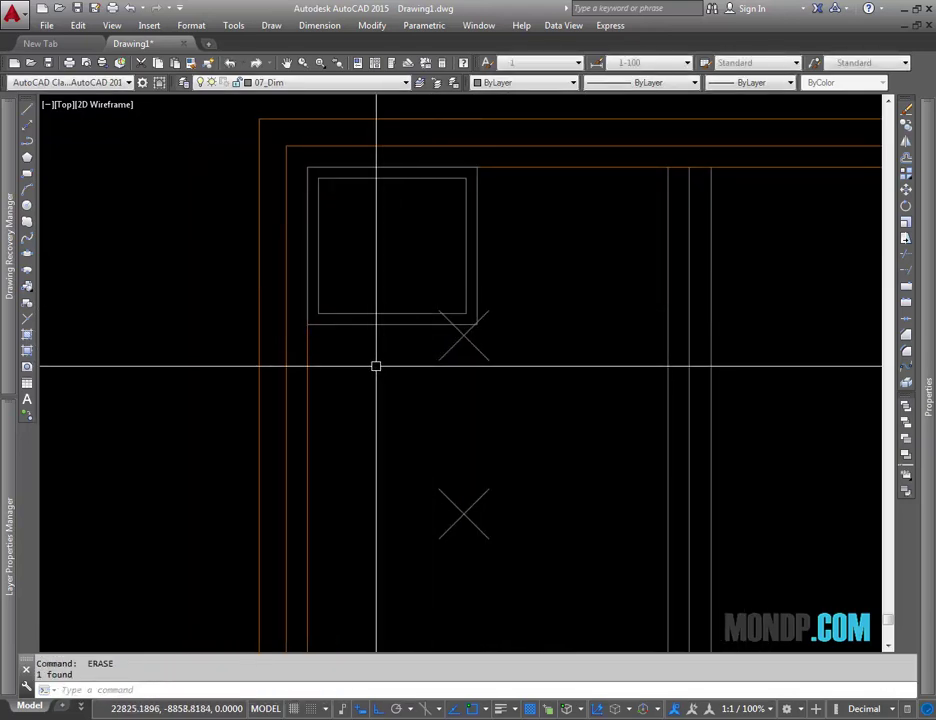
{"action": "left_click", "coordinate": [318, 376]}
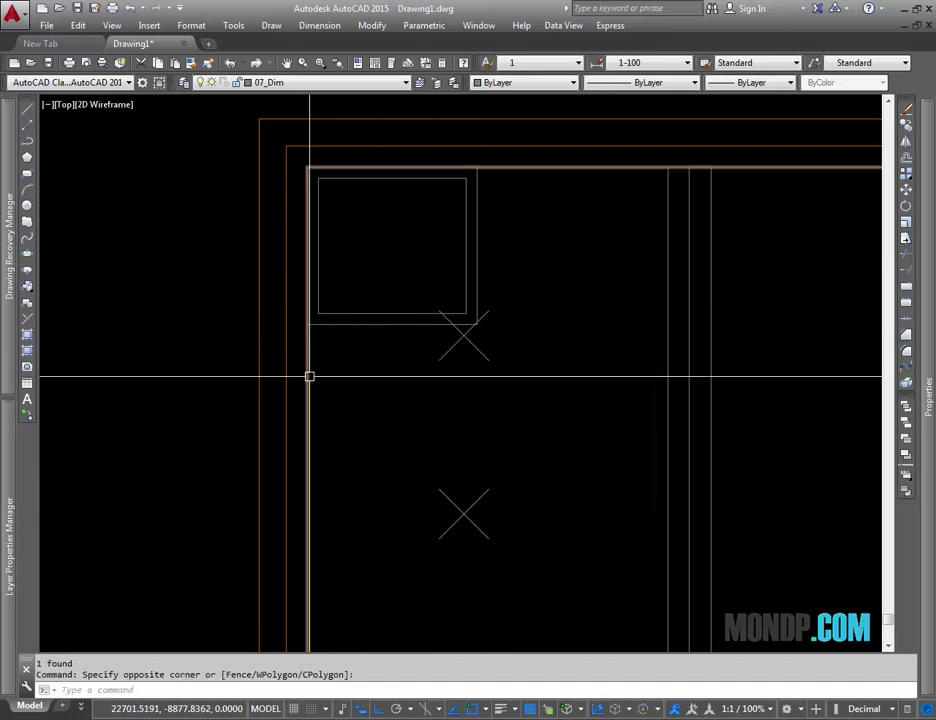
{"action": "scroll", "coordinate": [581, 383], "scroll_direction": "down", "scroll_amount": 3}
{"action": "middle_click_drag", "start_coordinate": [581, 383], "coordinate": [506, 290]}
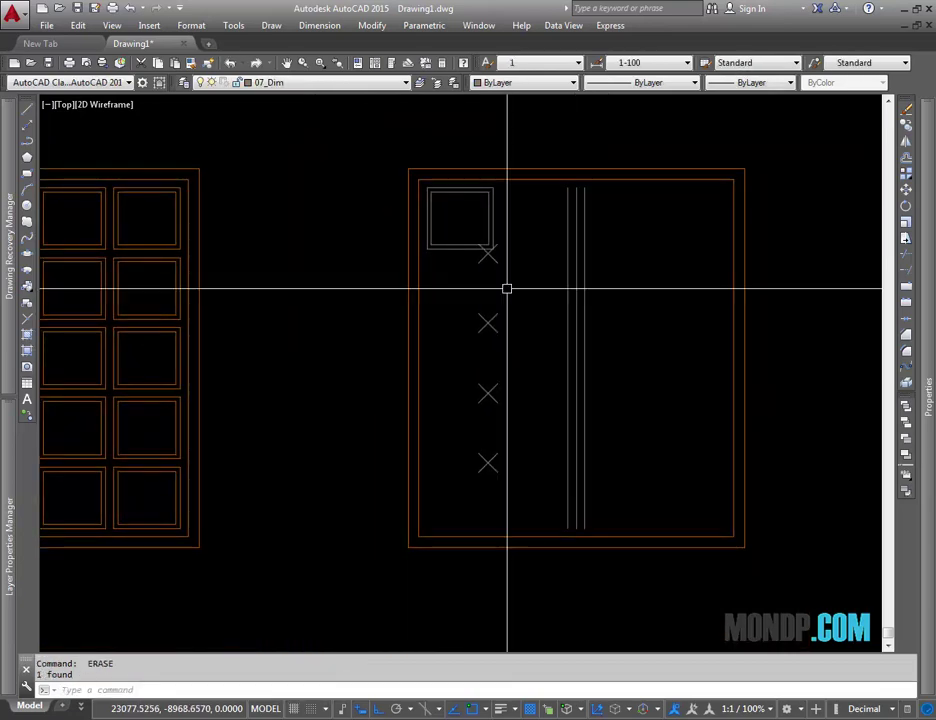
Copy the inset square panel downward in equal steps to form a column of five
{"action": "type", "text": "c"}
{"action": "key", "text": "Return"}
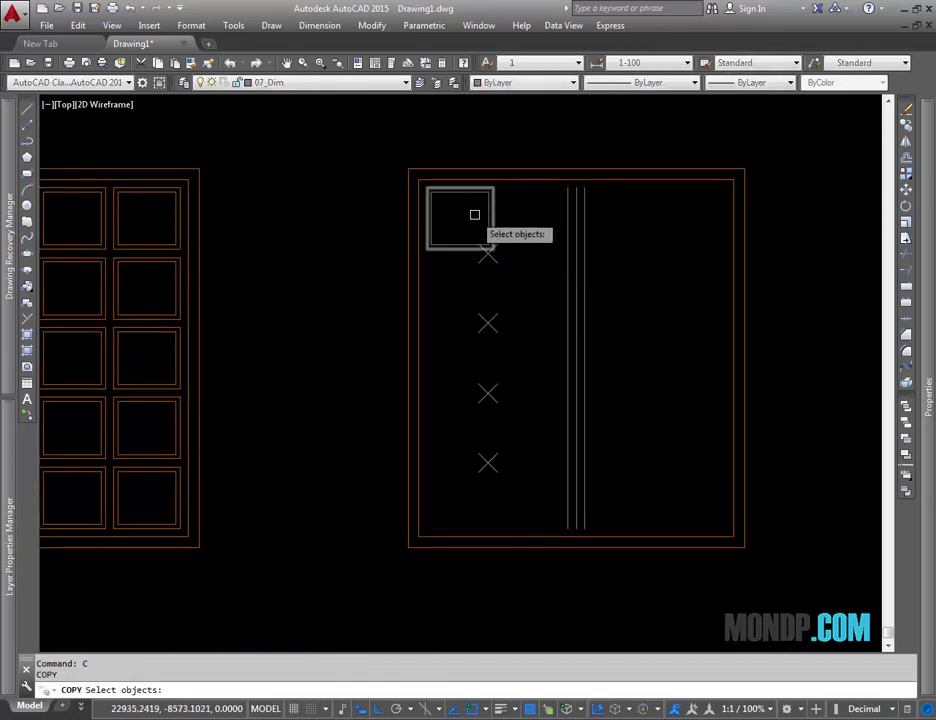
{"action": "scroll", "coordinate": [470, 215], "scroll_direction": "up", "scroll_amount": 2}
{"action": "left_click", "coordinate": [445, 250]}
{"action": "left_click", "coordinate": [437, 173]}
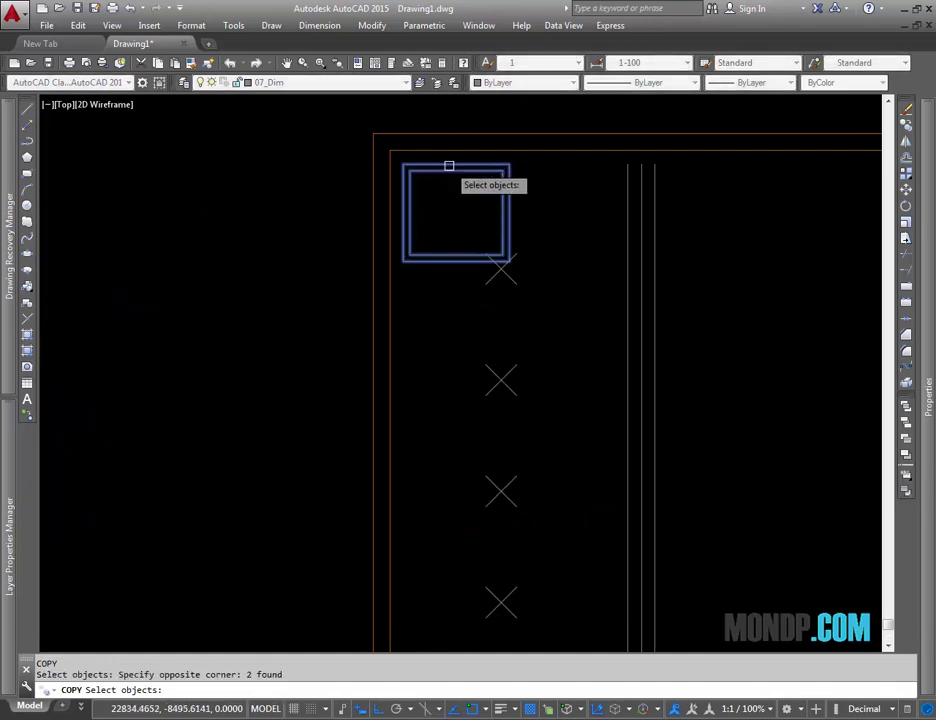
{"action": "key", "text": "Return"}
{"action": "left_click", "coordinate": [432, 155]}
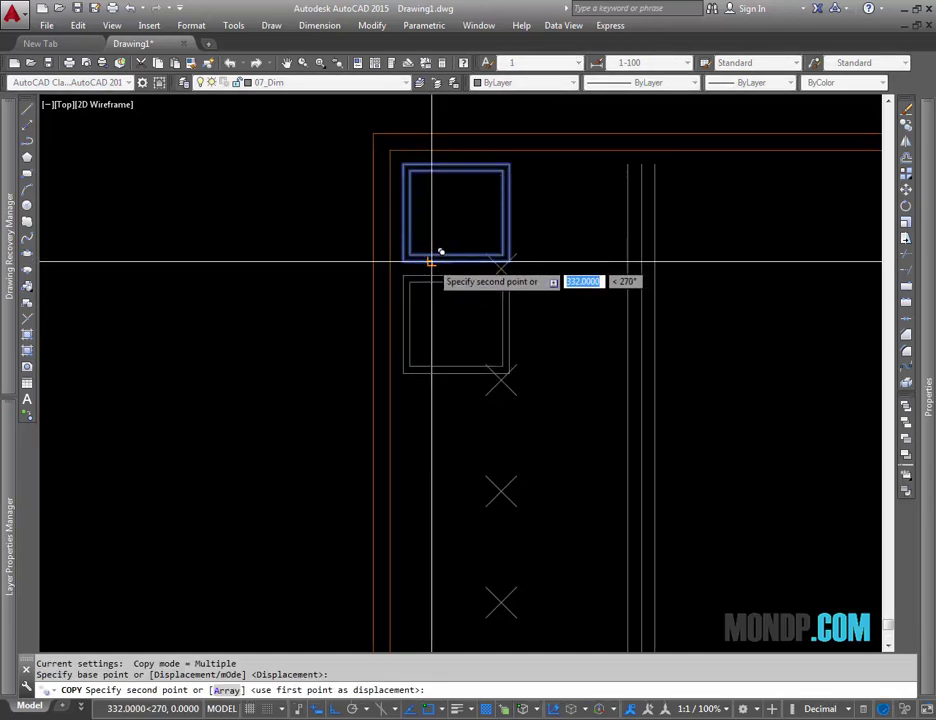
{"action": "left_click", "coordinate": [432, 262]}
{"action": "middle_click_drag", "start_coordinate": [428, 376], "coordinate": [406, 265]}
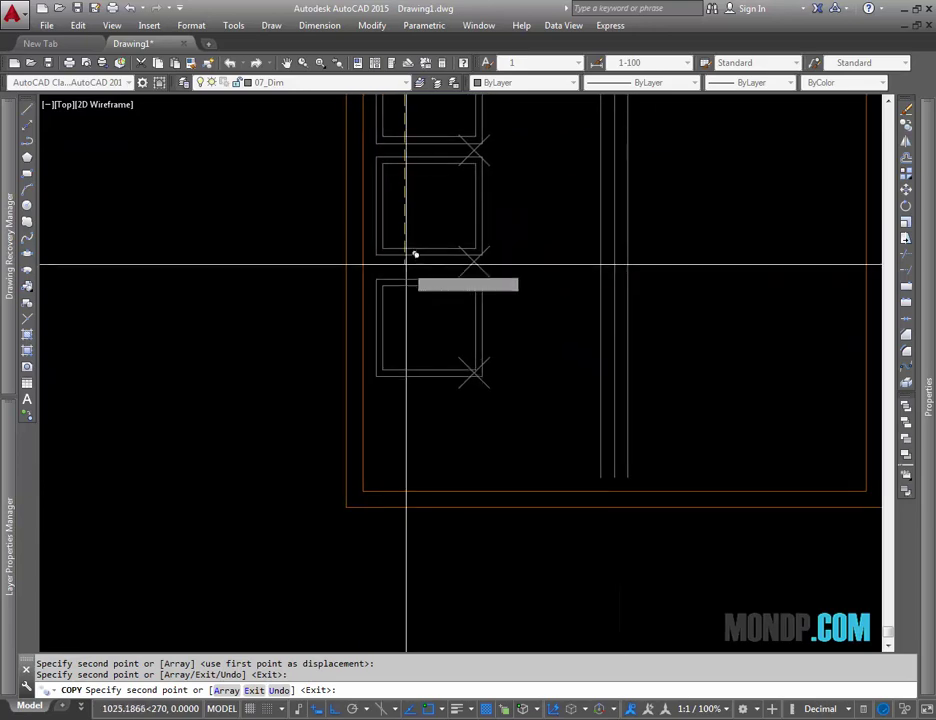
{"action": "left_click", "coordinate": [403, 251]}
{"action": "left_click", "coordinate": [401, 364]}
{"action": "scroll", "coordinate": [521, 322], "scroll_direction": "down", "scroll_amount": 2}
{"action": "key", "text": "Escape"}
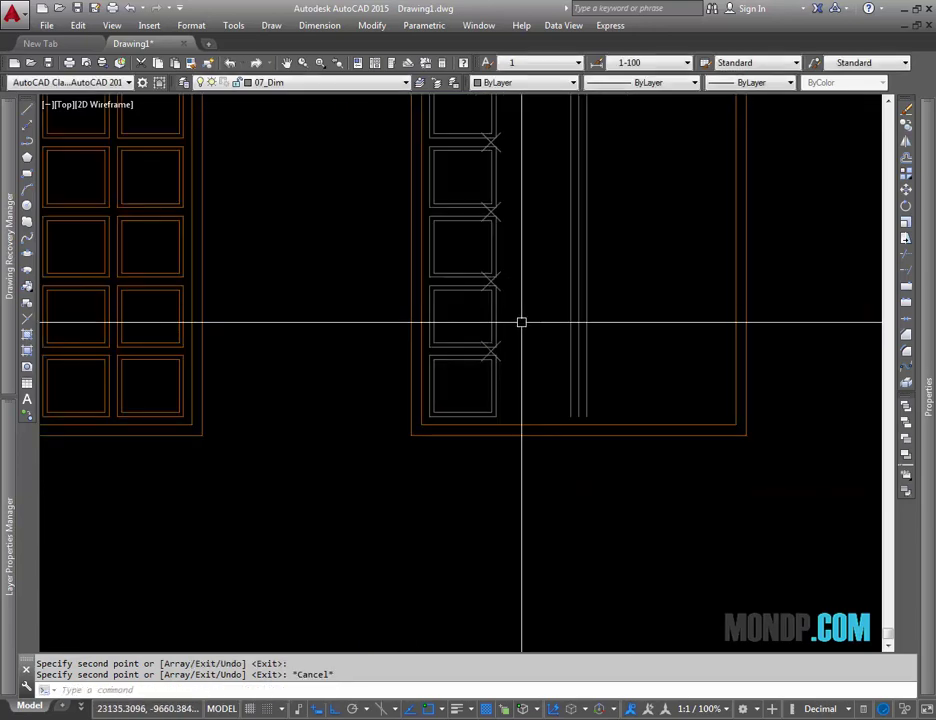
Measure a distance at the bottom of the column with DLI, then abandon it
{"action": "middle_click_drag", "start_coordinate": [535, 291], "coordinate": [477, 429]}
{"action": "scroll", "coordinate": [387, 543], "scroll_direction": "up", "scroll_amount": 2}
{"action": "type", "text": "dli"}
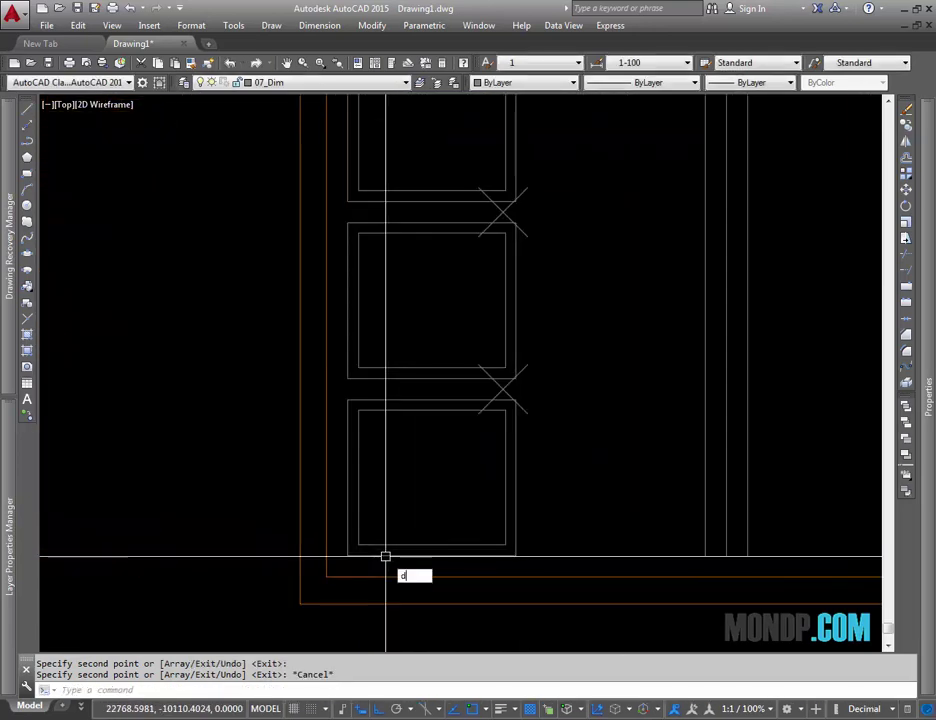
{"action": "key", "text": "Return"}
{"action": "left_click", "coordinate": [385, 556]}
{"action": "left_click", "coordinate": [470, 562]}
{"action": "key", "text": "Escape"}
Erase the four X division markers
{"action": "left_click", "coordinate": [464, 485]}
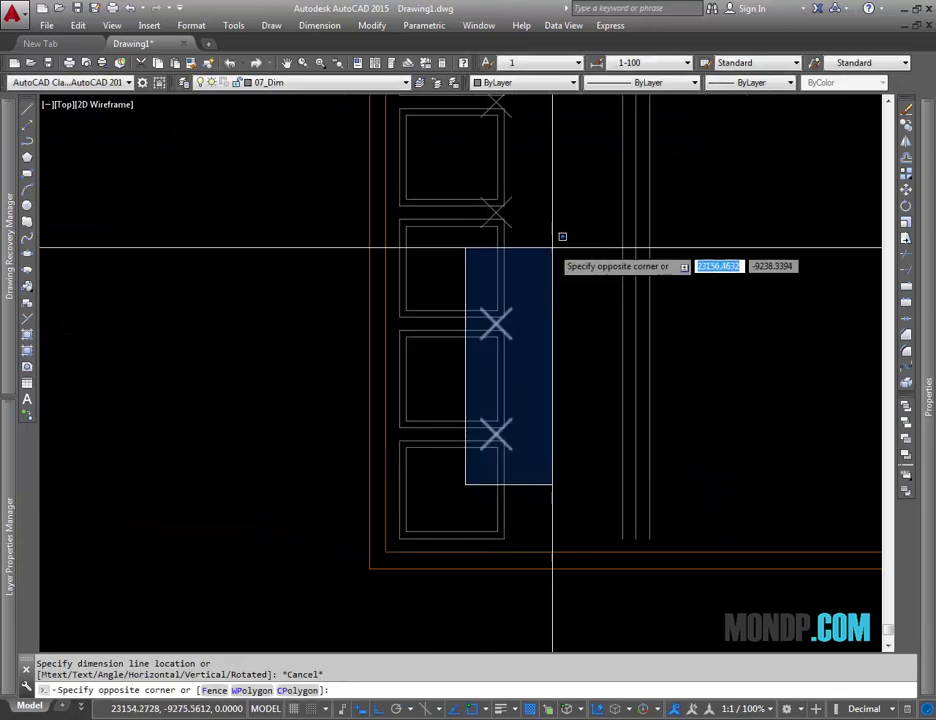
{"action": "scroll", "coordinate": [560, 180], "scroll_direction": "down", "scroll_amount": 2}
{"action": "middle_click_drag", "start_coordinate": [560, 111], "coordinate": [502, 284]}
{"action": "left_click", "coordinate": [502, 284]}
{"action": "type", "text": "E"}
{"action": "key", "text": "Return"}
Select the five panels for mirroring, then cancel the mirror
{"action": "middle_click_drag", "start_coordinate": [503, 352], "coordinate": [495, 242]}
{"action": "type", "text": "mi"}
{"action": "key", "text": "Return"}
{"action": "left_click", "coordinate": [491, 217]}
{"action": "left_click", "coordinate": [435, 472]}
{"action": "key", "text": "Escape"}
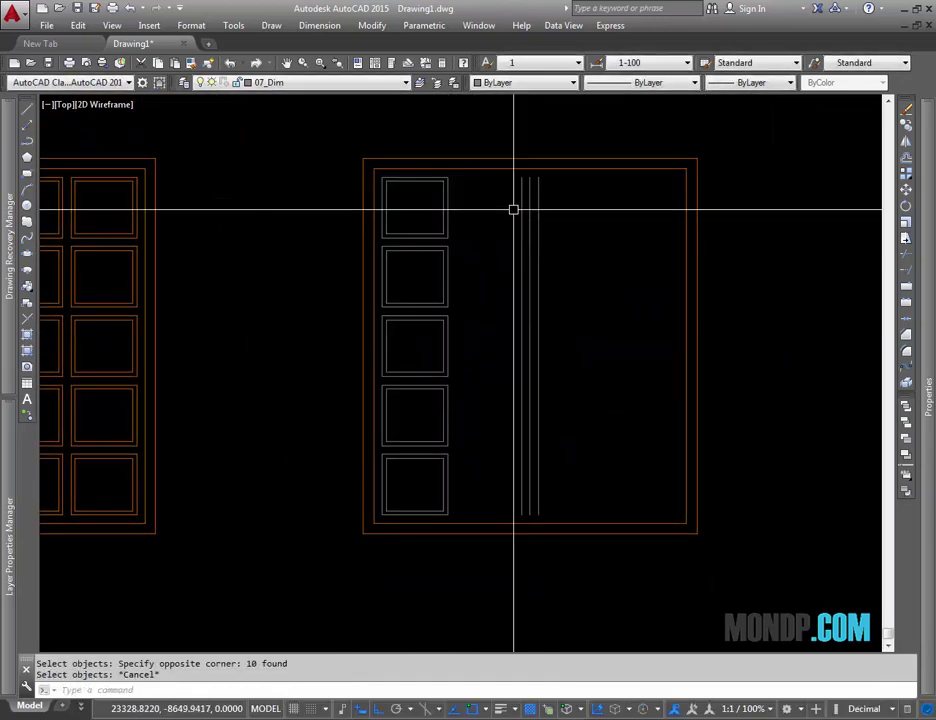
{"action": "scroll", "coordinate": [512, 260], "scroll_direction": "up", "scroll_amount": 3}
Draw a horizontal line from the vertical line's end to the door's left frame
{"action": "type", "text": "L"}
{"action": "key", "text": "Return"}
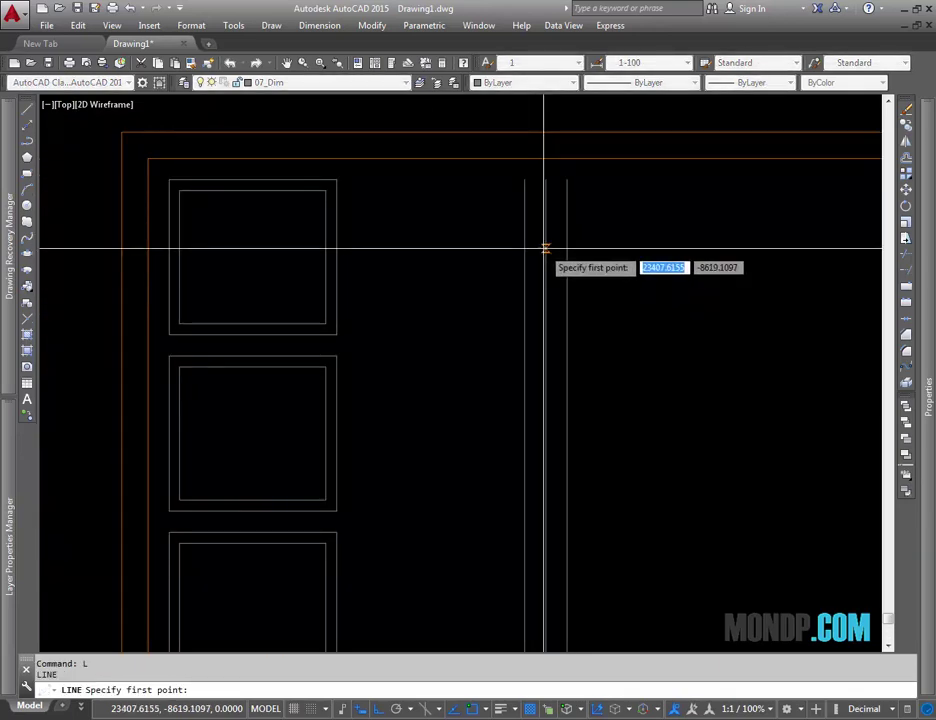
{"action": "left_click", "coordinate": [523, 250]}
{"action": "left_click", "coordinate": [146, 250]}
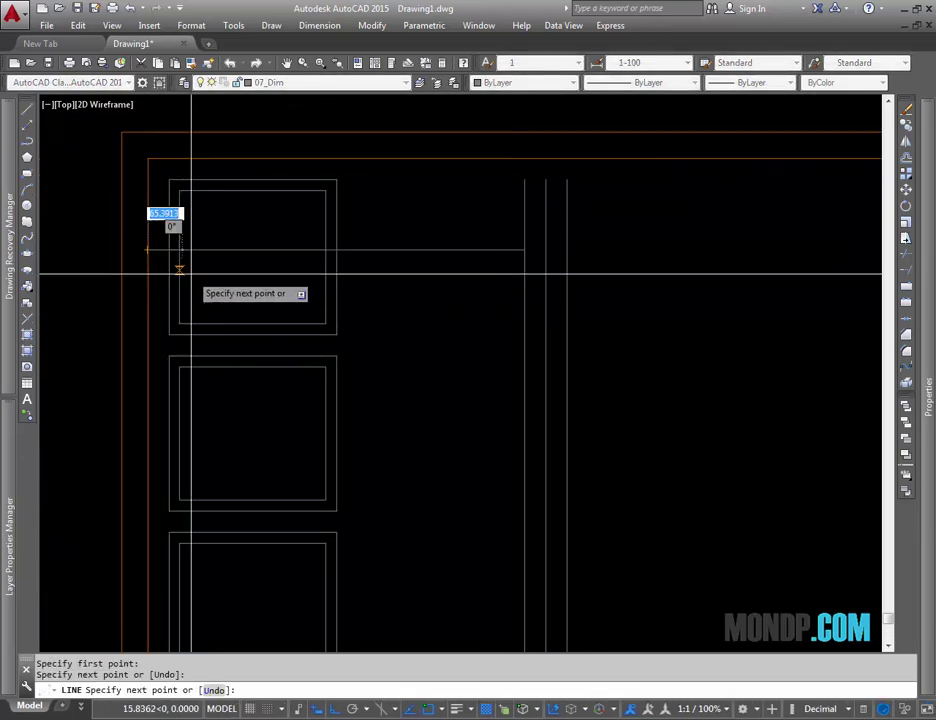
{"action": "key", "text": "Escape"}
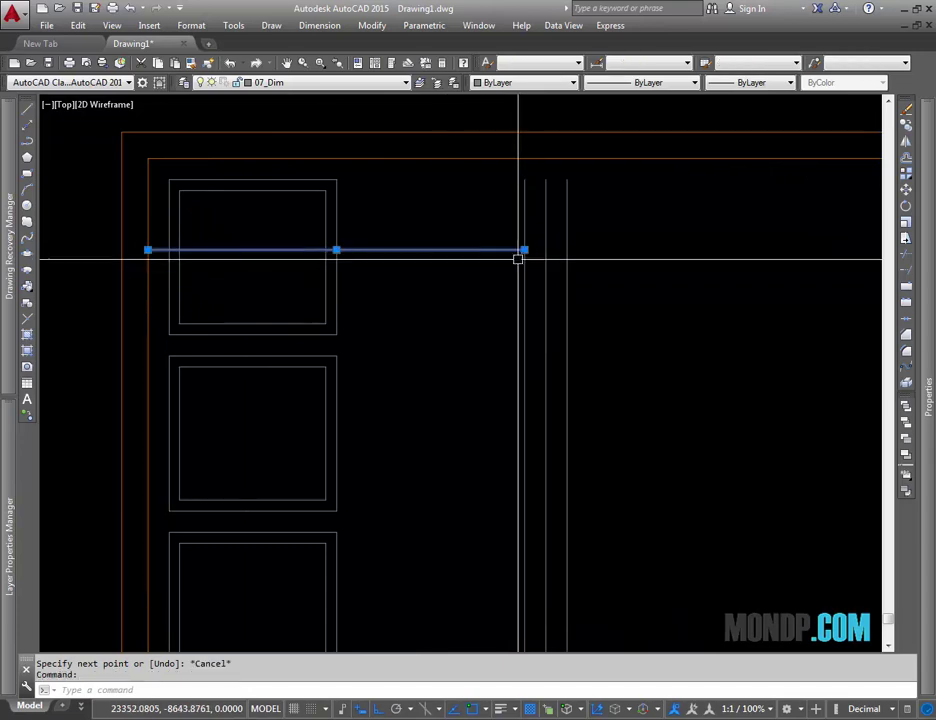
{"action": "key", "text": "Escape"}
{"action": "scroll", "coordinate": [449, 271], "scroll_direction": "down", "scroll_amount": 2}
{"action": "scroll", "coordinate": [447, 242], "scroll_direction": "down", "scroll_amount": 2}
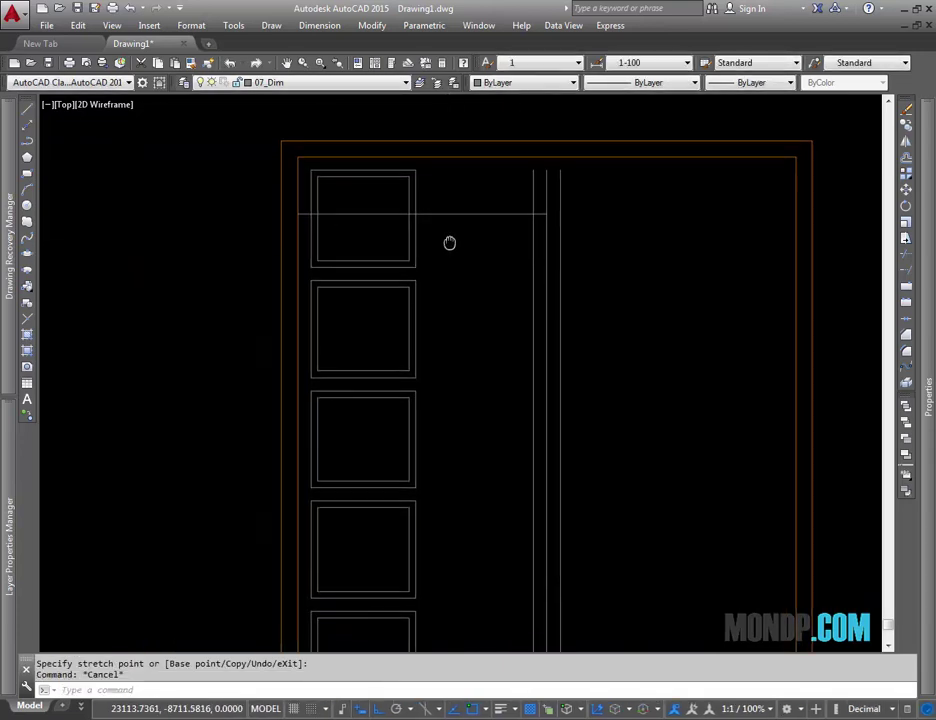
{"action": "type", "text": "MI"}
{"action": "key", "text": "Return"}
Mirror the column of five square panels to the right to form a second column
{"action": "left_click", "coordinate": [449, 204]}
{"action": "left_click", "coordinate": [400, 275]}
{"action": "scroll", "coordinate": [445, 310], "scroll_direction": "down", "scroll_amount": 2}
{"action": "left_click", "coordinate": [451, 274]}
{"action": "left_click", "coordinate": [408, 514]}
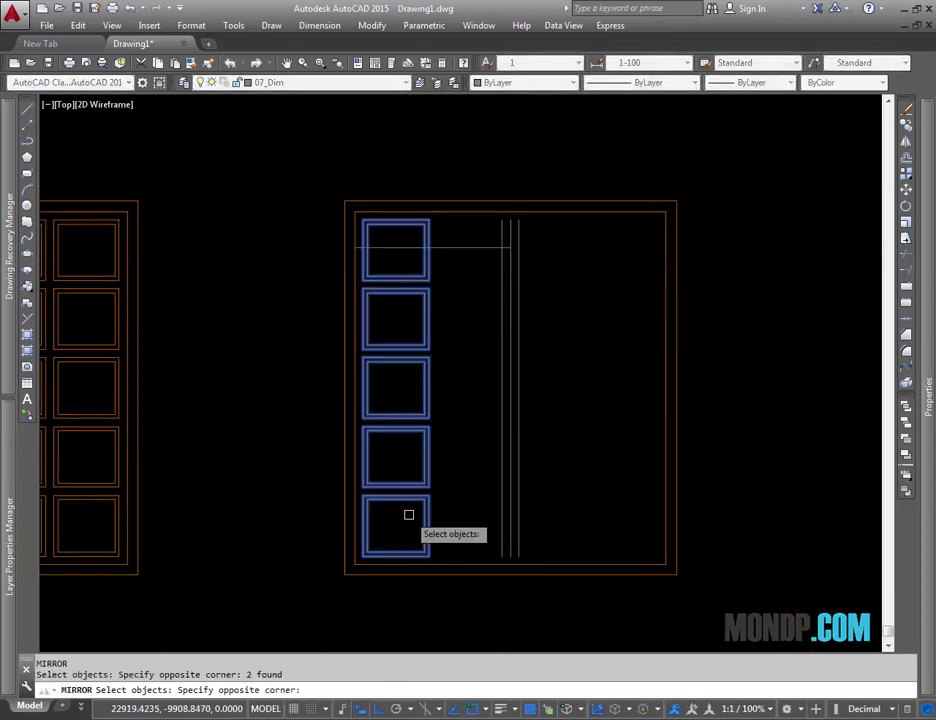
{"action": "left_click", "coordinate": [432, 247]}
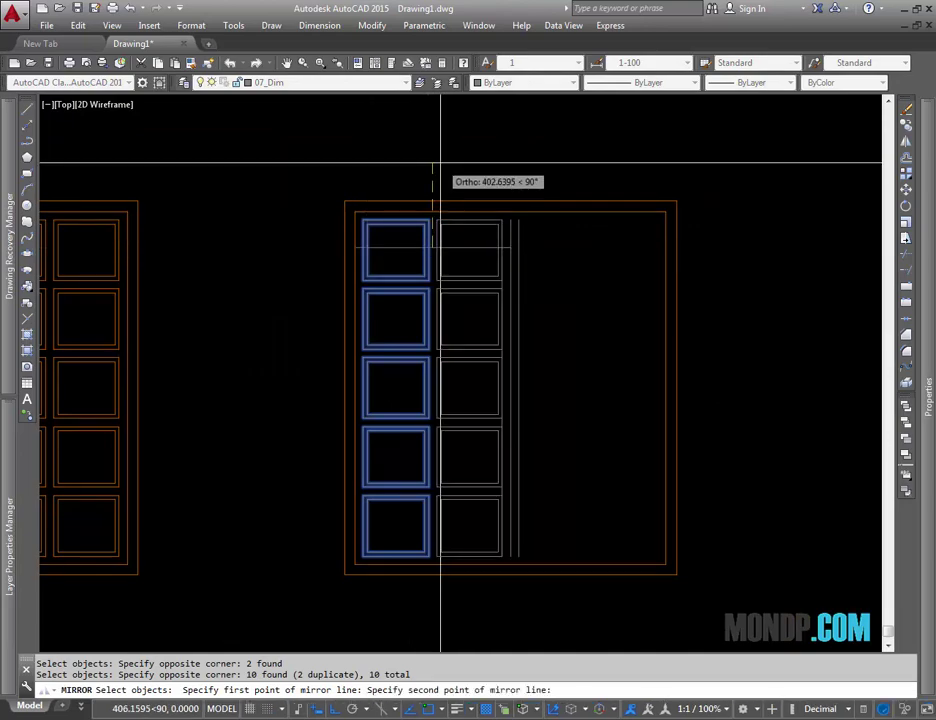
{"action": "left_click", "coordinate": [435, 190]}
Mirror both panel columns across the door's centre, keeping the originals
{"action": "key", "text": "Return"}
{"action": "key", "text": "Return"}
{"action": "left_click", "coordinate": [475, 262]}
{"action": "left_click", "coordinate": [430, 445]}
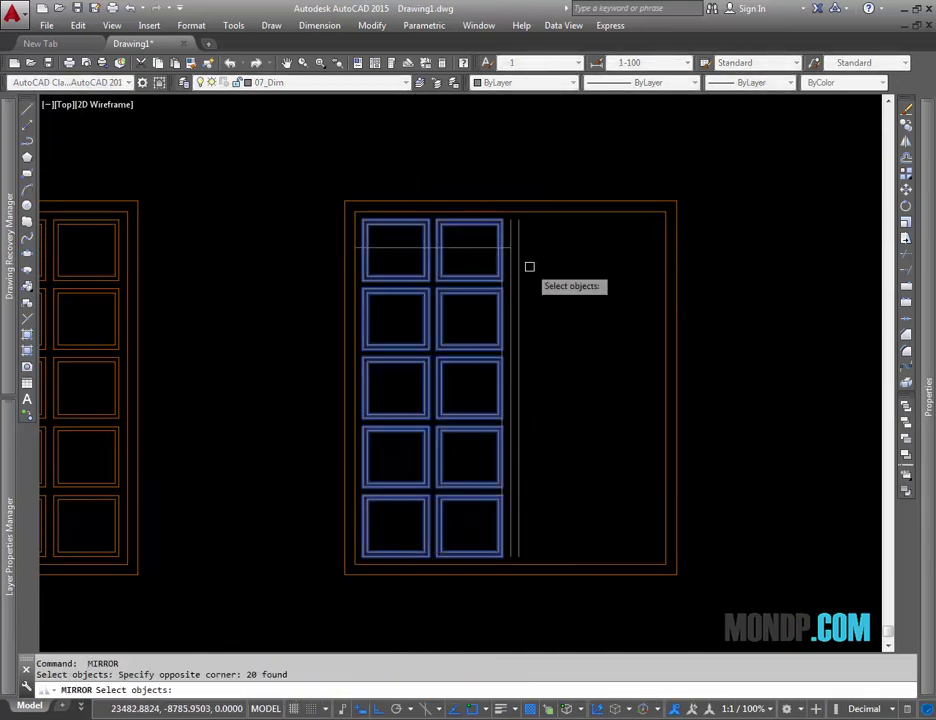
{"action": "key", "text": "Return"}
{"action": "left_click", "coordinate": [508, 226]}
{"action": "left_click", "coordinate": [497, 171]}
{"action": "key", "text": "Return"}
Erase the duplicate line left at the door's centre
{"action": "scroll", "coordinate": [514, 258], "scroll_direction": "up", "scroll_amount": 2}
{"action": "scroll", "coordinate": [514, 258], "scroll_direction": "up", "scroll_amount": 2}
{"action": "left_click", "coordinate": [481, 251]}
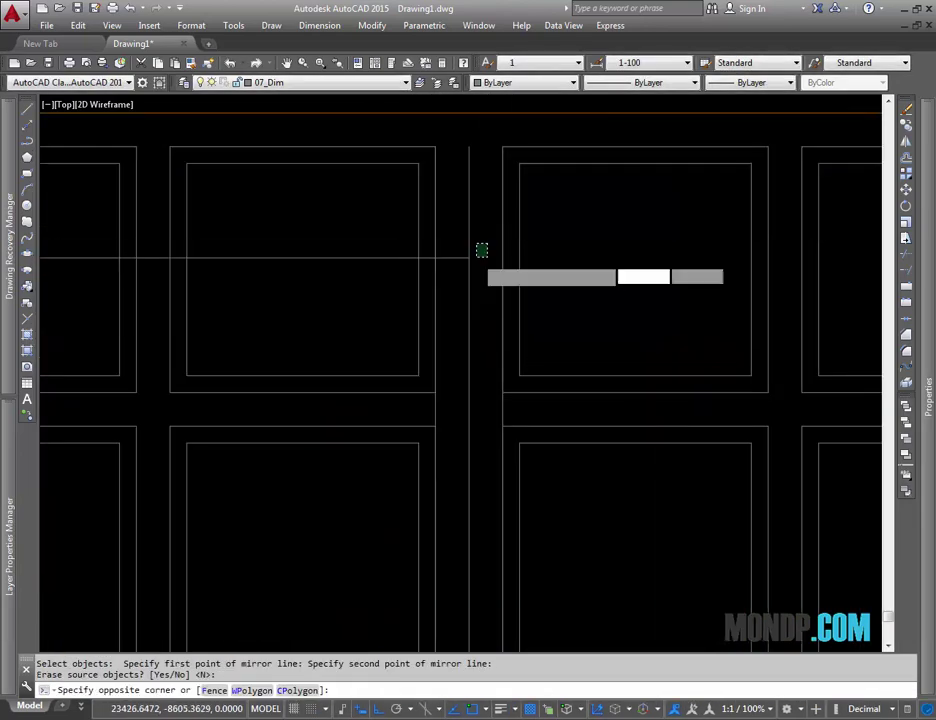
{"action": "left_click", "coordinate": [464, 259]}
{"action": "left_click", "coordinate": [372, 247]}
{"action": "left_click", "coordinate": [320, 313]}
{"action": "key", "text": "e"}
{"action": "key", "text": "Return"}
Select the vertical centre line and grab its top grip
{"action": "left_click", "coordinate": [455, 215]}
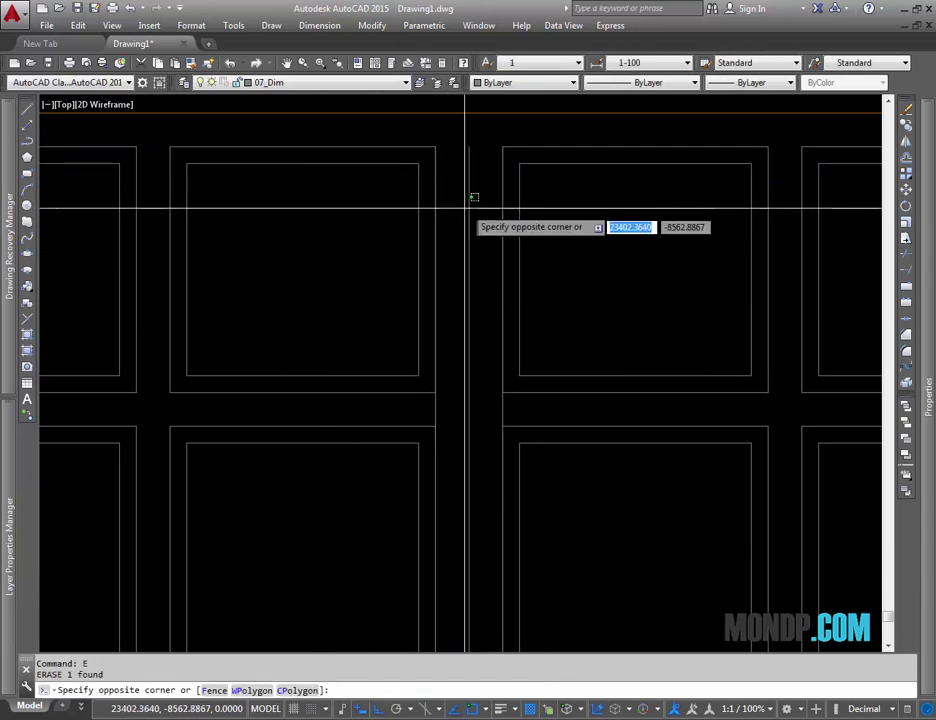
{"action": "left_click", "coordinate": [476, 180]}
{"action": "left_click", "coordinate": [490, 170]}
{"action": "left_click", "coordinate": [465, 152]}
{"action": "left_click", "coordinate": [468, 146]}
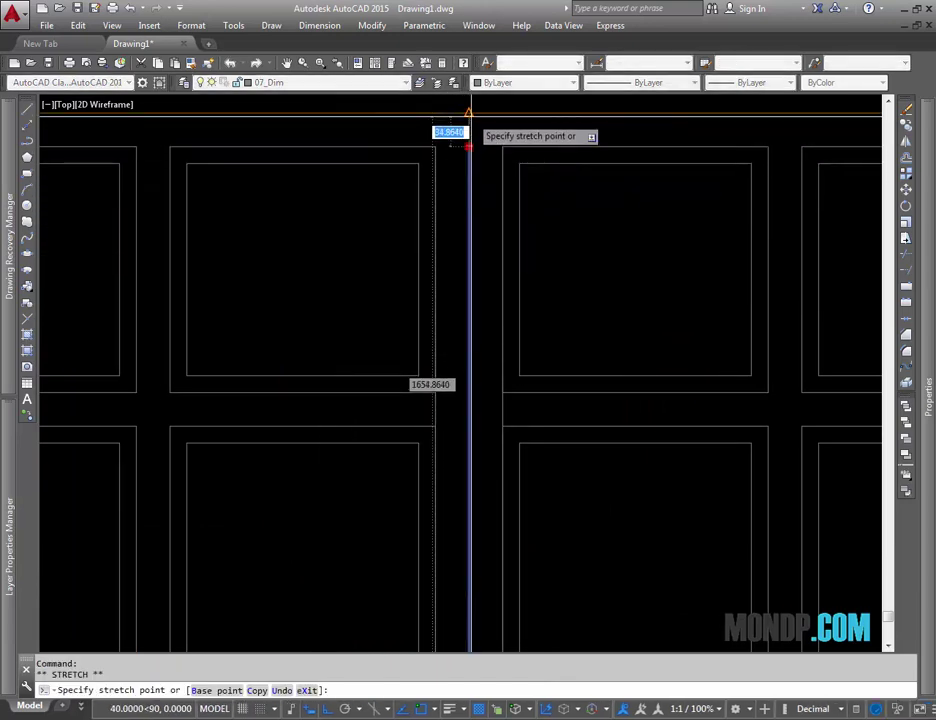
Stretch the centre line's top end up to the frame, then view the whole double door
{"action": "left_click", "coordinate": [468, 143]}
{"action": "scroll", "coordinate": [468, 143], "scroll_direction": "down", "scroll_amount": 5}
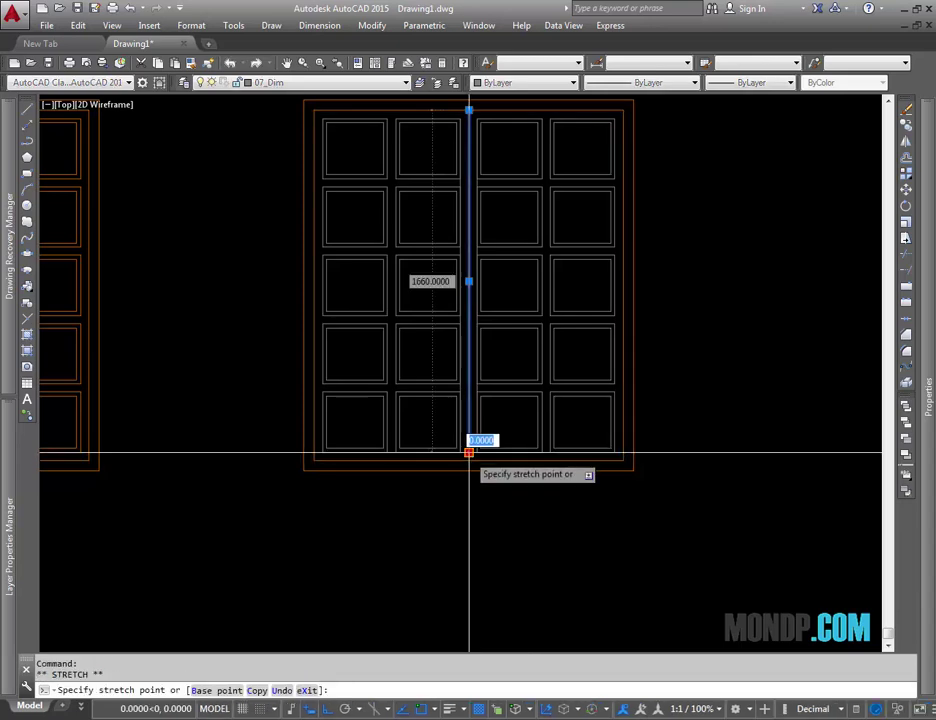
{"action": "key", "text": "Escape"}
{"action": "middle_click_drag", "start_coordinate": [680, 442], "coordinate": [677, 455]}
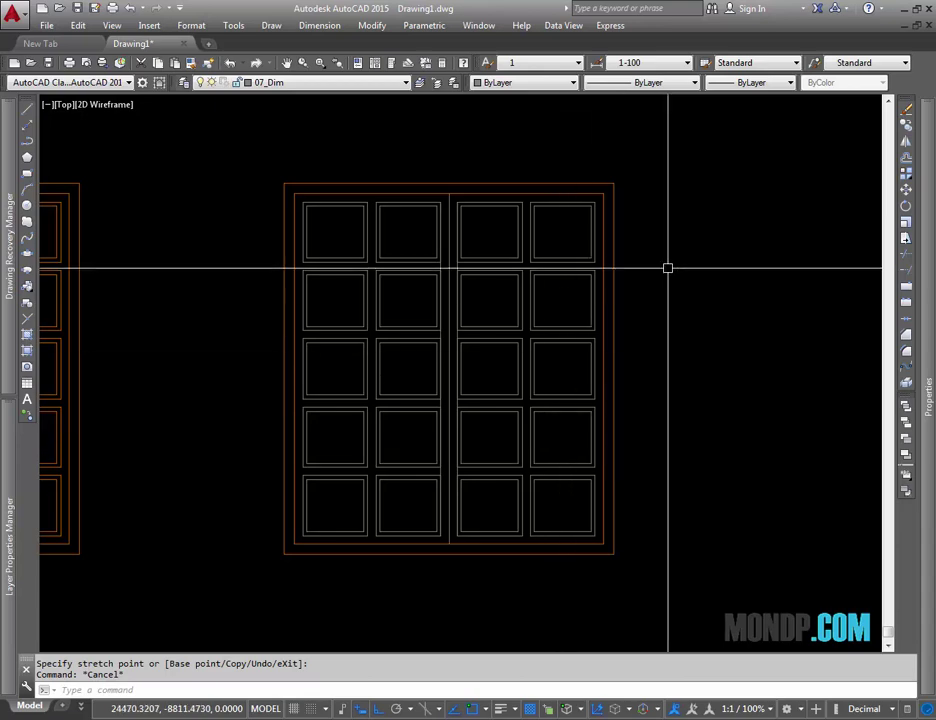
{"action": "scroll", "coordinate": [416, 205], "scroll_direction": "up", "scroll_amount": 4}
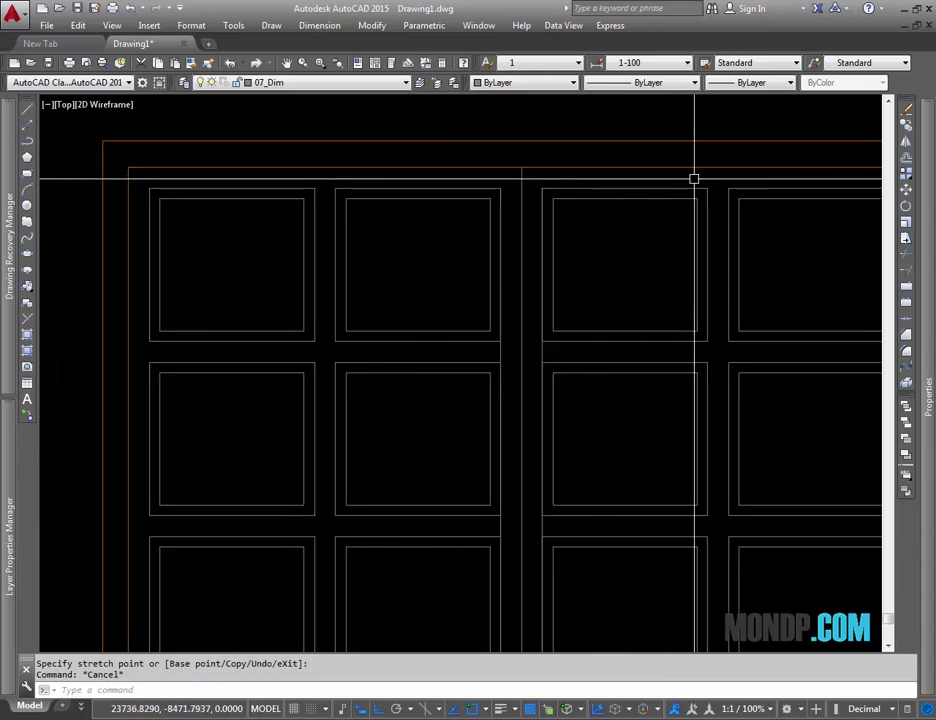
{"action": "scroll", "coordinate": [731, 240], "scroll_direction": "down", "scroll_amount": 2}
{"action": "mouse_move", "coordinate": [183, 311]}
{"action": "middle_mouse_down"}
{"action": "mouse_move", "coordinate": [443, 276]}
{"action": "mouse_move", "coordinate": [639, 334]}
{"action": "middle_mouse_up"}
{"action": "scroll", "coordinate": [443, 276], "scroll_direction": "down", "scroll_amount": 4}
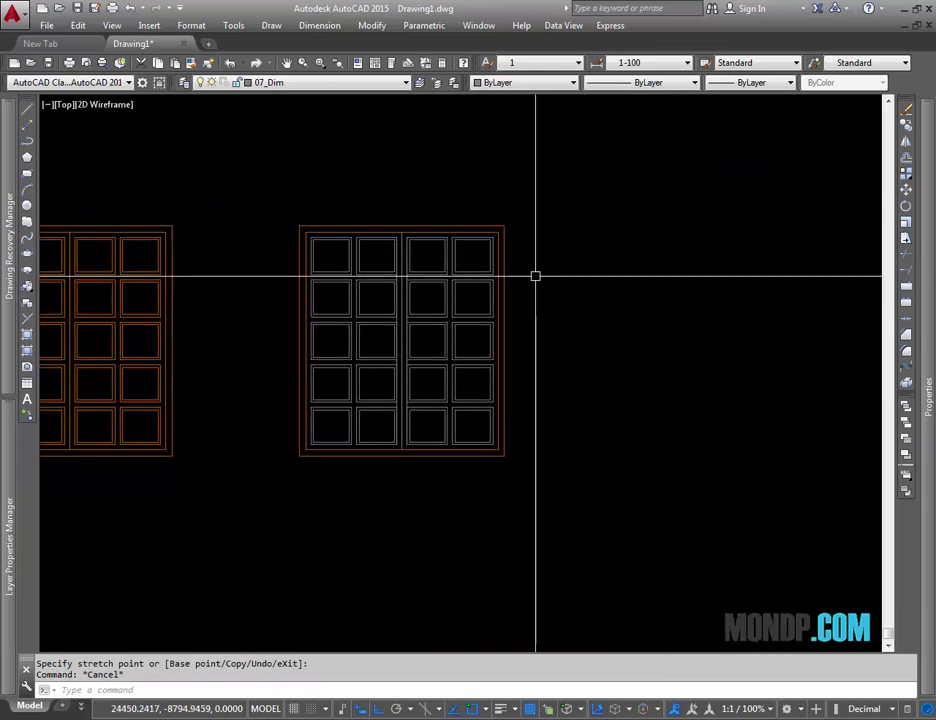
Copy the two outer frame rectangles to the right of the panelled door
{"action": "scroll", "coordinate": [533, 272], "scroll_direction": "up", "scroll_amount": 2}
{"action": "type", "text": "co"}
{"action": "left_click", "coordinate": [514, 244]}
{"action": "left_click", "coordinate": [479, 265]}
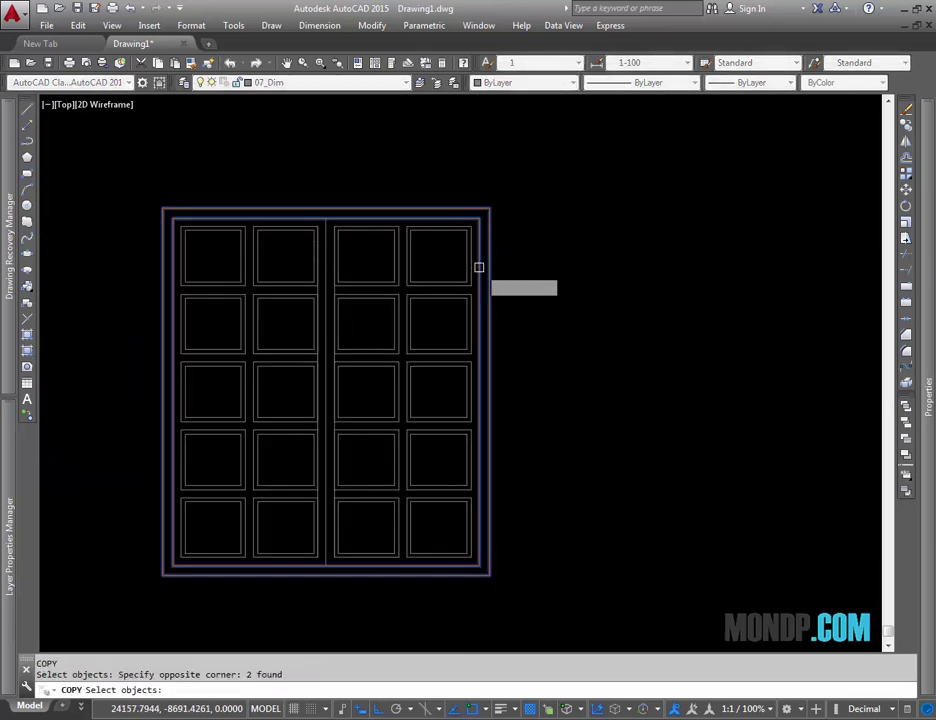
{"action": "key", "text": "Return"}
{"action": "left_click", "coordinate": [490, 210]}
{"action": "middle_click_drag", "start_coordinate": [738, 194], "coordinate": [463, 200]}
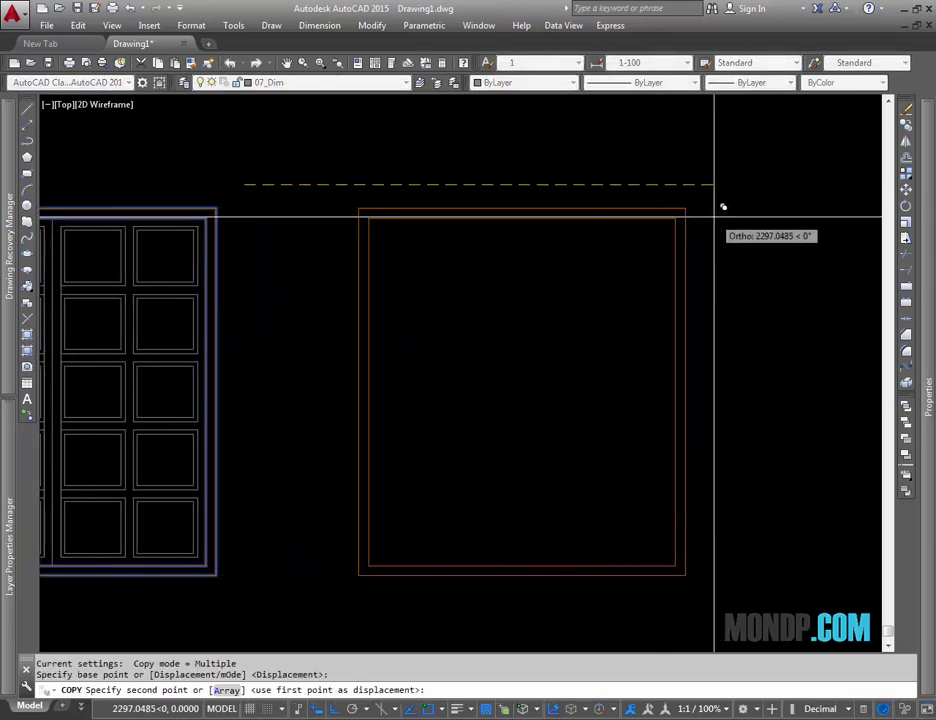
{"action": "key", "text": "Escape"}
Pan and zoom to centre the new empty frame in view
{"action": "scroll", "coordinate": [723, 206], "scroll_direction": "down", "scroll_amount": 2}
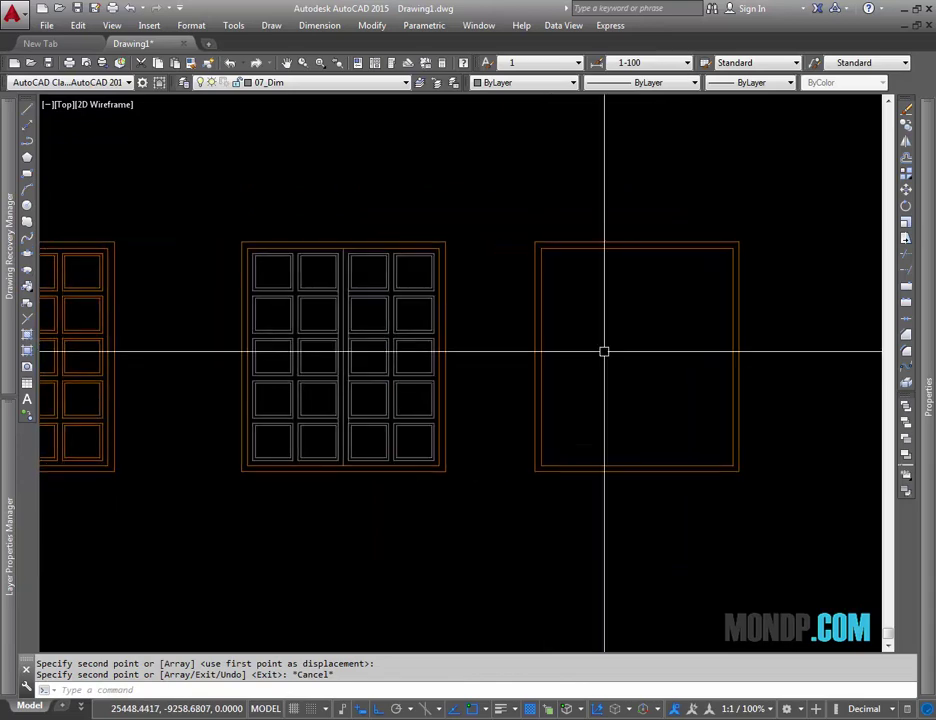
{"action": "middle_click_drag", "start_coordinate": [620, 262], "coordinate": [575, 265]}
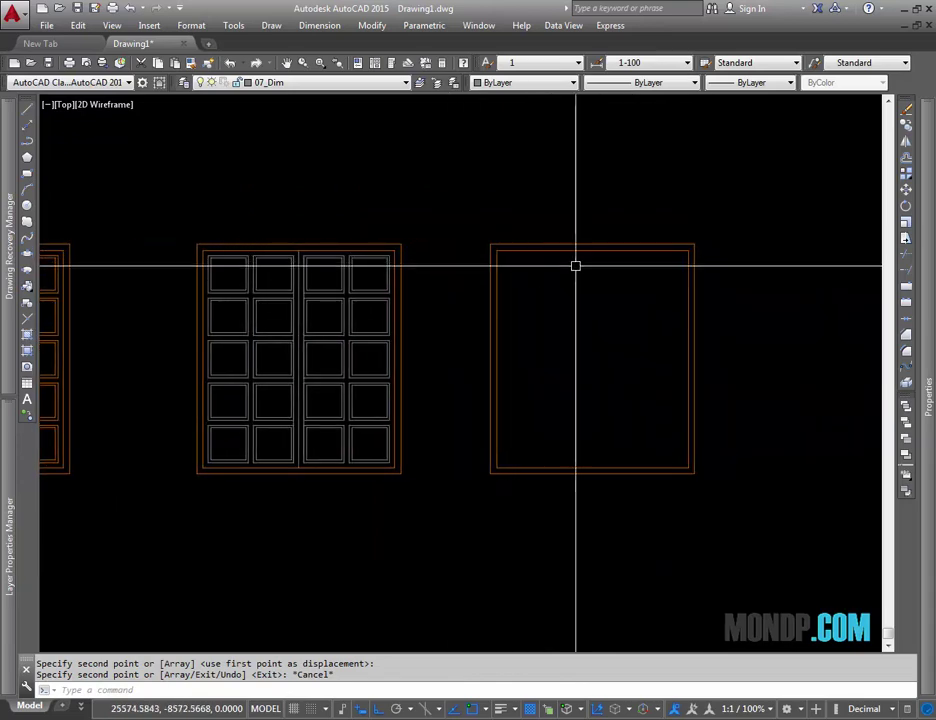
{"action": "scroll", "coordinate": [360, 245], "scroll_direction": "up", "scroll_amount": 4}
{"action": "scroll", "coordinate": [555, 280], "scroll_direction": "down", "scroll_amount": 2}
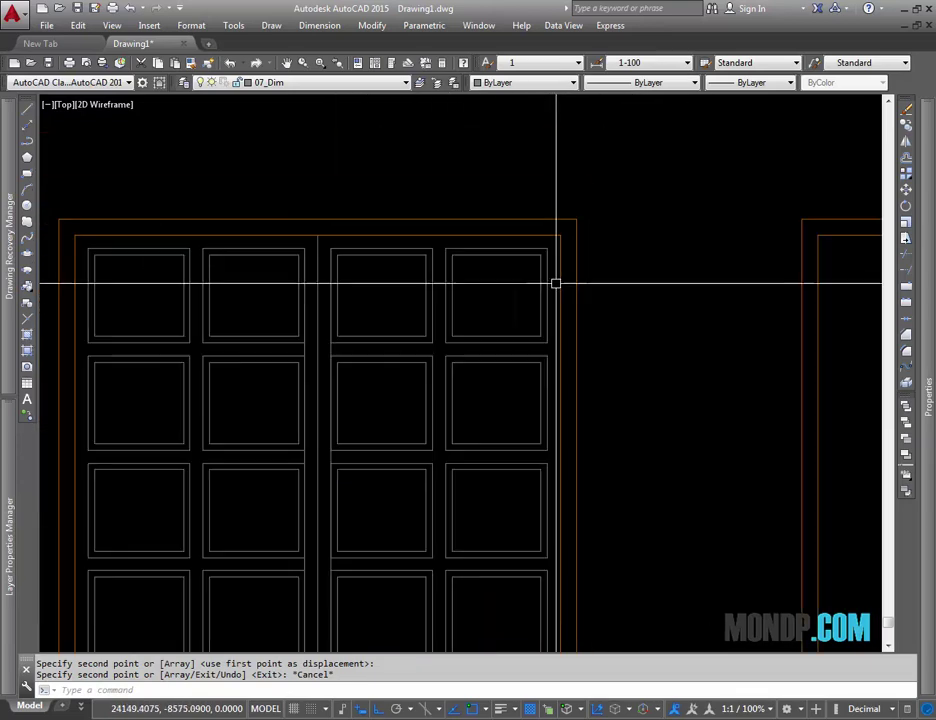
{"action": "scroll", "coordinate": [550, 300], "scroll_direction": "down", "scroll_amount": 1}
{"action": "middle_click_drag", "start_coordinate": [547, 315], "coordinate": [326, 361]}
{"action": "middle_click_drag", "start_coordinate": [598, 273], "coordinate": [561, 285]}
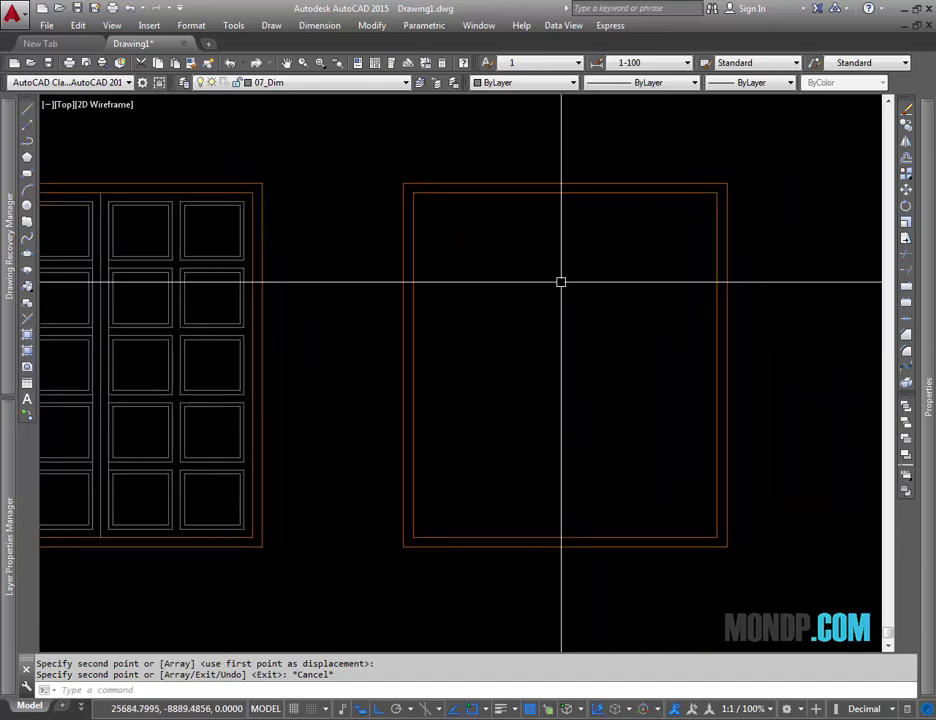
{"action": "type", "text": "o"}
{"action": "key", "text": "Return"}
{"action": "type", "text": "100"}
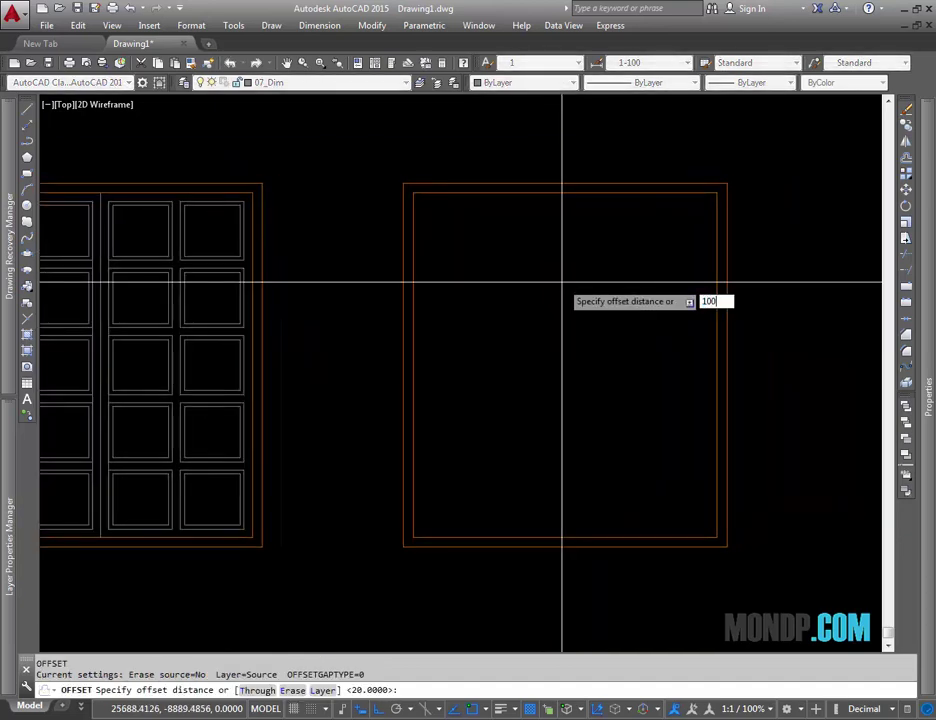
Offset the inner rectangle 100 units inward
{"action": "key", "text": "Return"}
{"action": "left_click", "coordinate": [527, 191]}
{"action": "left_click", "coordinate": [610, 317]}
{"action": "key", "text": "Escape"}
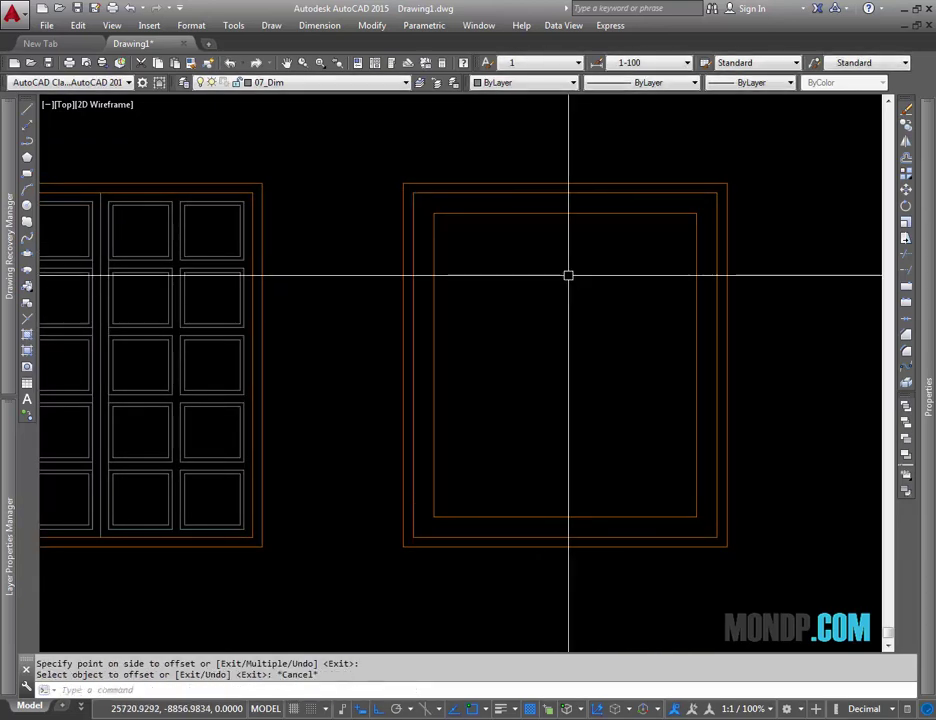
Draw a vertical divider from the inner top edge to the inner bottom edge
{"action": "key", "text": "Return"}
{"action": "left_click", "coordinate": [565, 213]}
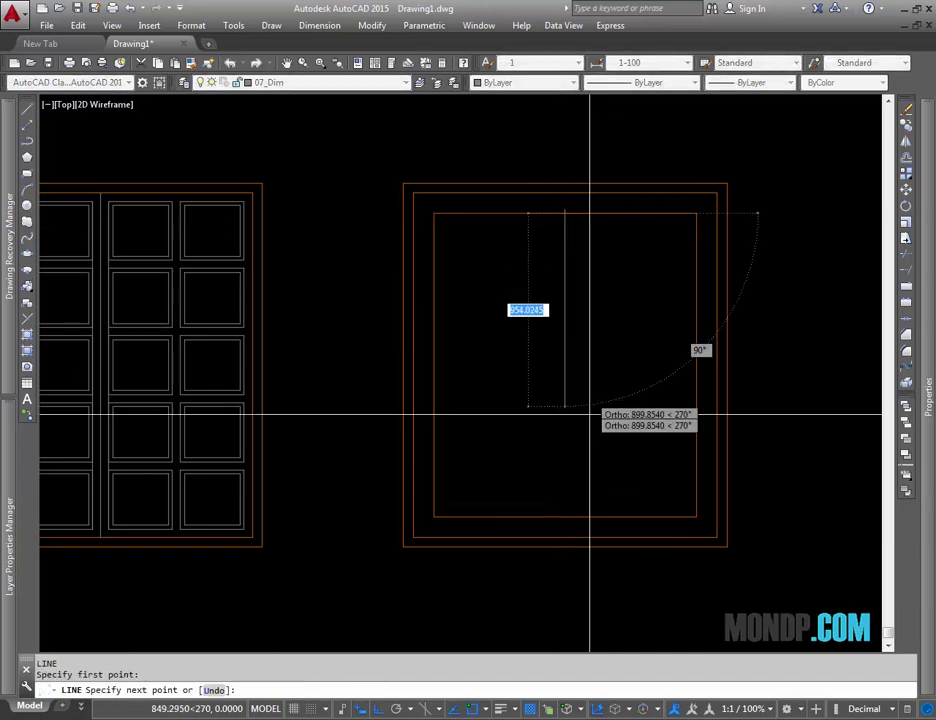
{"action": "left_click", "coordinate": [565, 517]}
{"action": "key", "text": "Escape"}
{"action": "middle_click_drag", "start_coordinate": [627, 358], "coordinate": [618, 355]}
{"action": "type", "text": "O"}
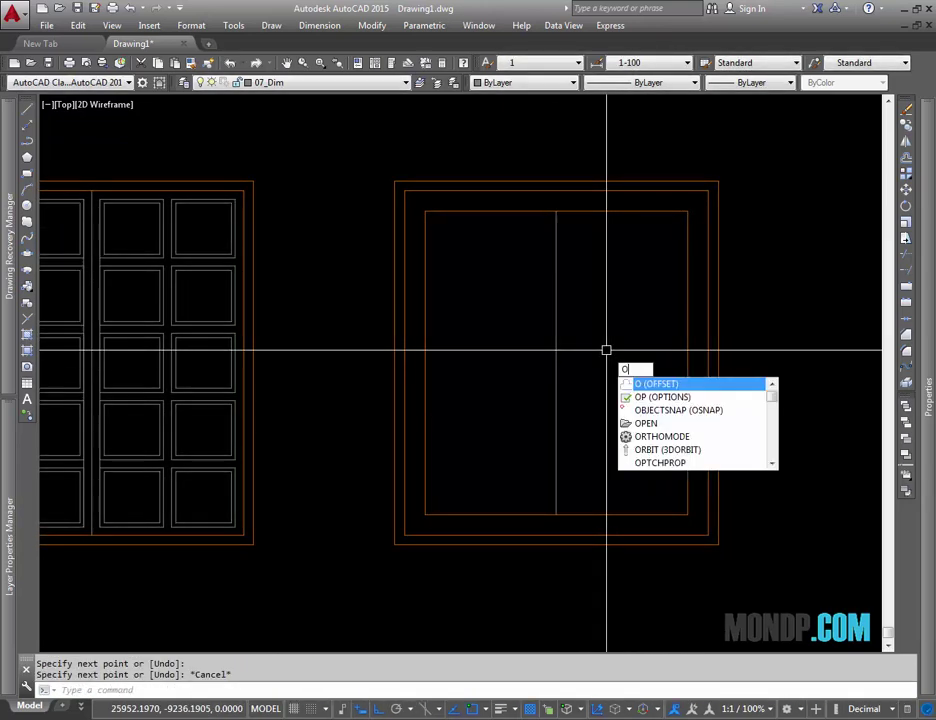
Offset a parallel copy beside the divider, then grab the centre line's top grip
{"action": "key", "text": "Return"}
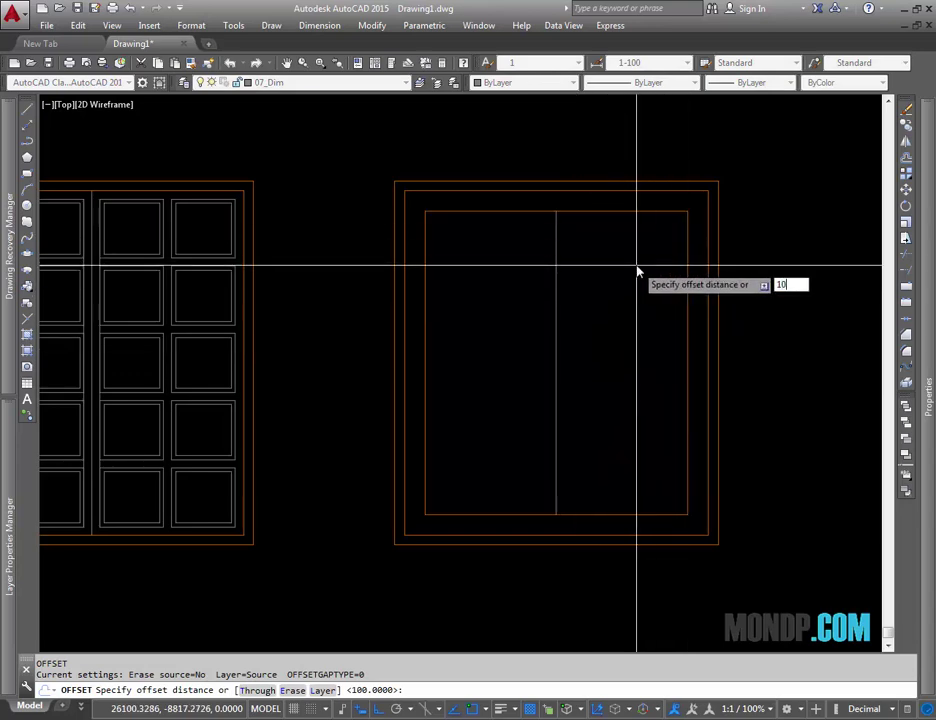
{"action": "left_click", "coordinate": [558, 243]}
{"action": "left_click", "coordinate": [547, 256]}
{"action": "key", "text": "Escape"}
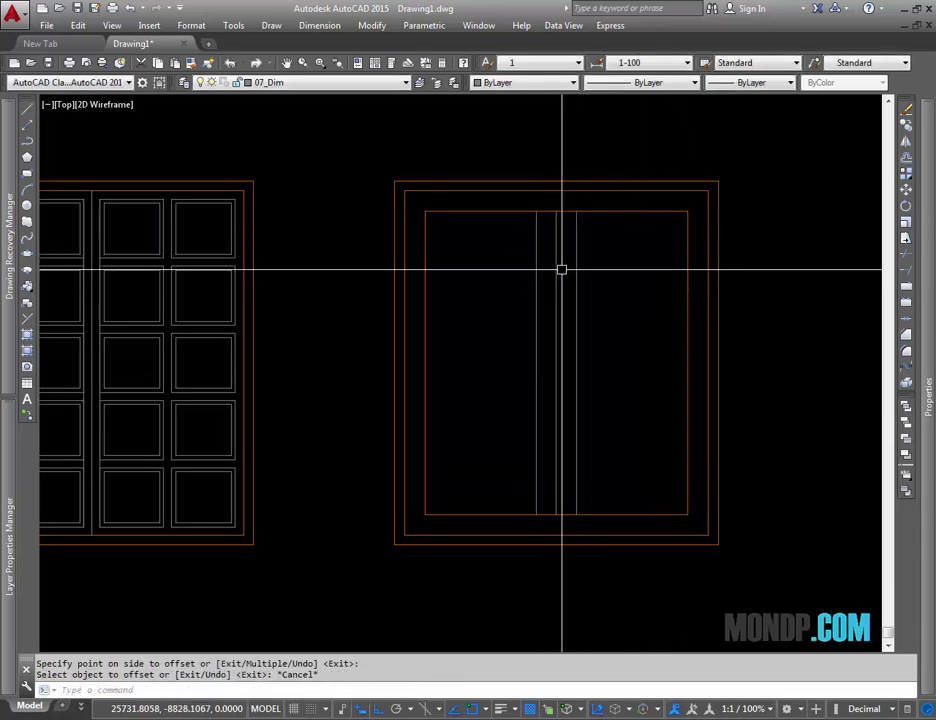
{"action": "middle_click_drag", "start_coordinate": [585, 235], "coordinate": [591, 235]}
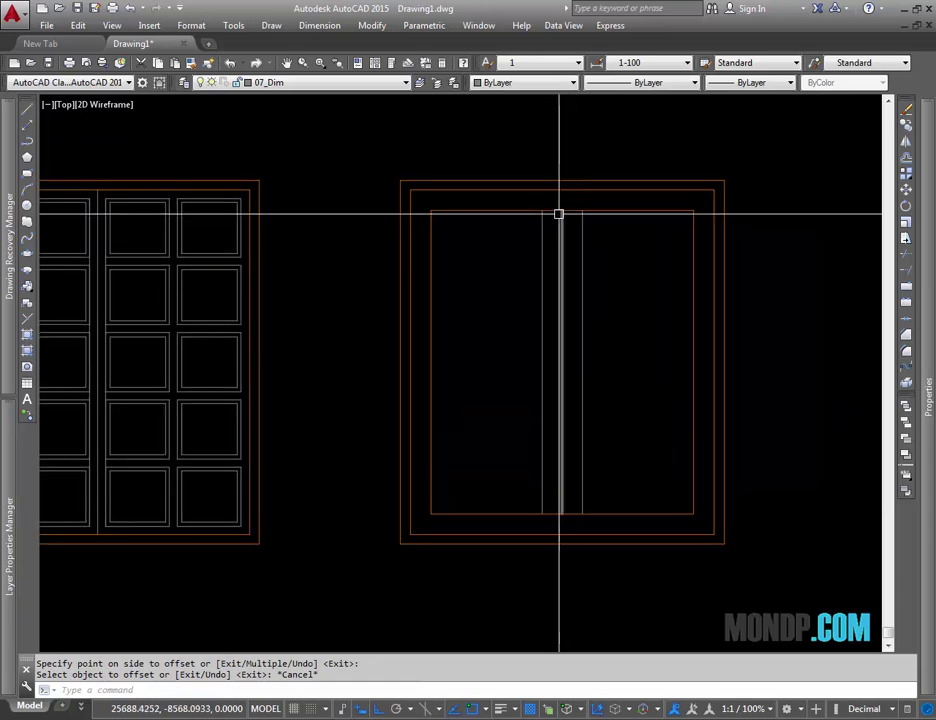
{"action": "left_click", "coordinate": [561, 211]}
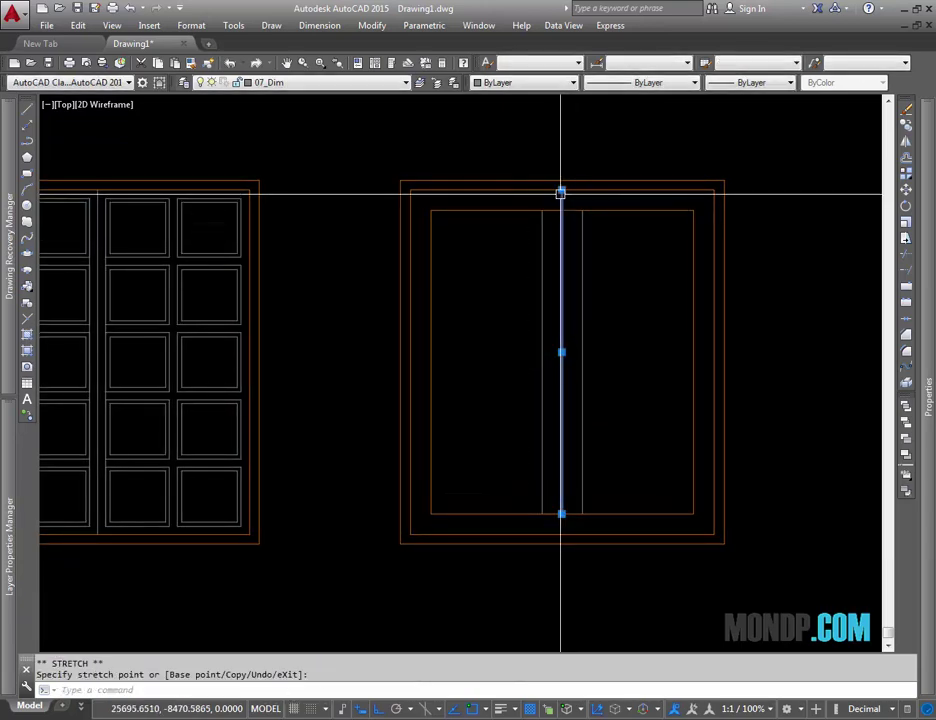
Draw a test rectangle over the left half, then erase it
{"action": "key", "text": "Escape"}
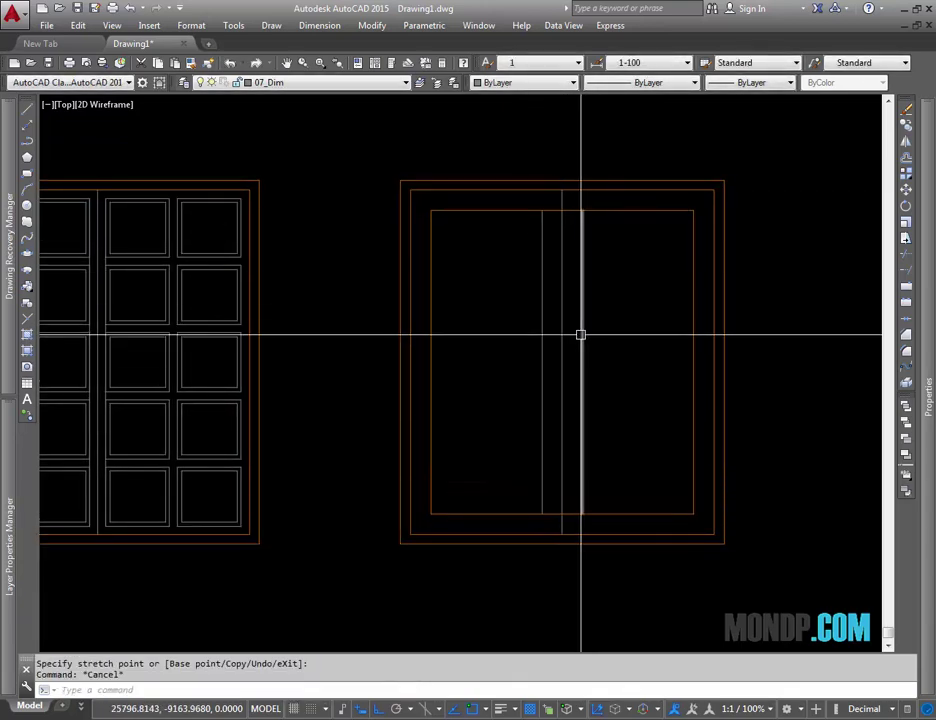
{"action": "type", "text": "r4"}
{"action": "key", "text": "Return"}
{"action": "left_click", "coordinate": [561, 189]}
{"action": "left_click", "coordinate": [407, 532]}
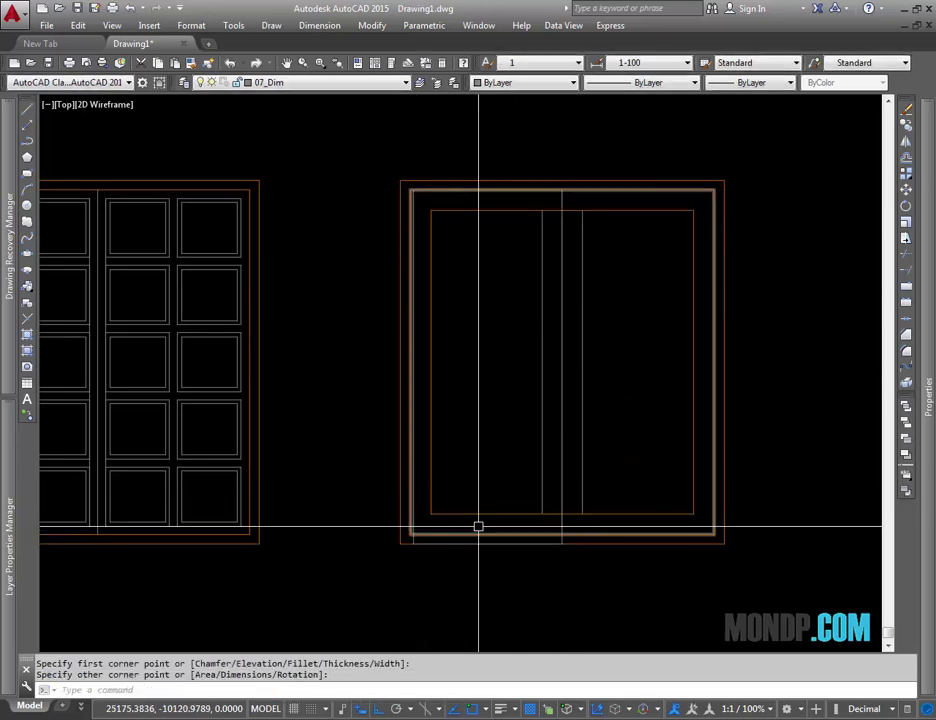
{"action": "key", "text": "Escape"}
{"action": "scroll", "coordinate": [545, 509], "scroll_direction": "up", "scroll_amount": 3}
{"action": "left_click", "coordinate": [511, 527]}
{"action": "type", "text": "e"}
{"action": "key", "text": "Return"}
Select the extra middle lines and stretch the border's bottom corners onto the divider
{"action": "scroll", "coordinate": [585, 491], "scroll_direction": "down", "scroll_amount": 3}
{"action": "left_click", "coordinate": [623, 445]}
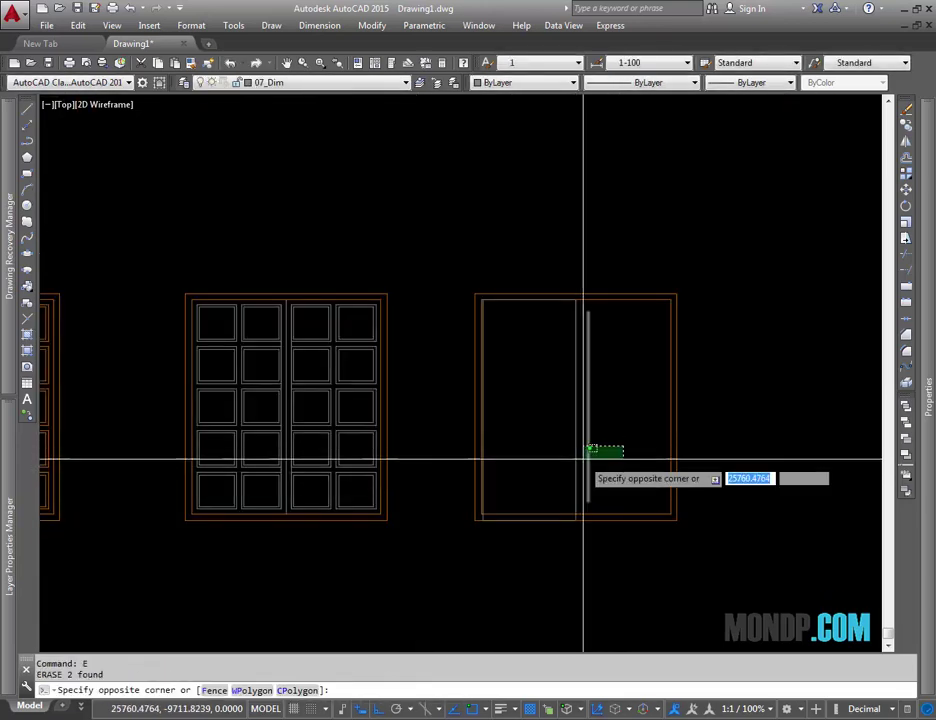
{"action": "left_click", "coordinate": [568, 470]}
{"action": "scroll", "coordinate": [600, 505], "scroll_direction": "up", "scroll_amount": 4}
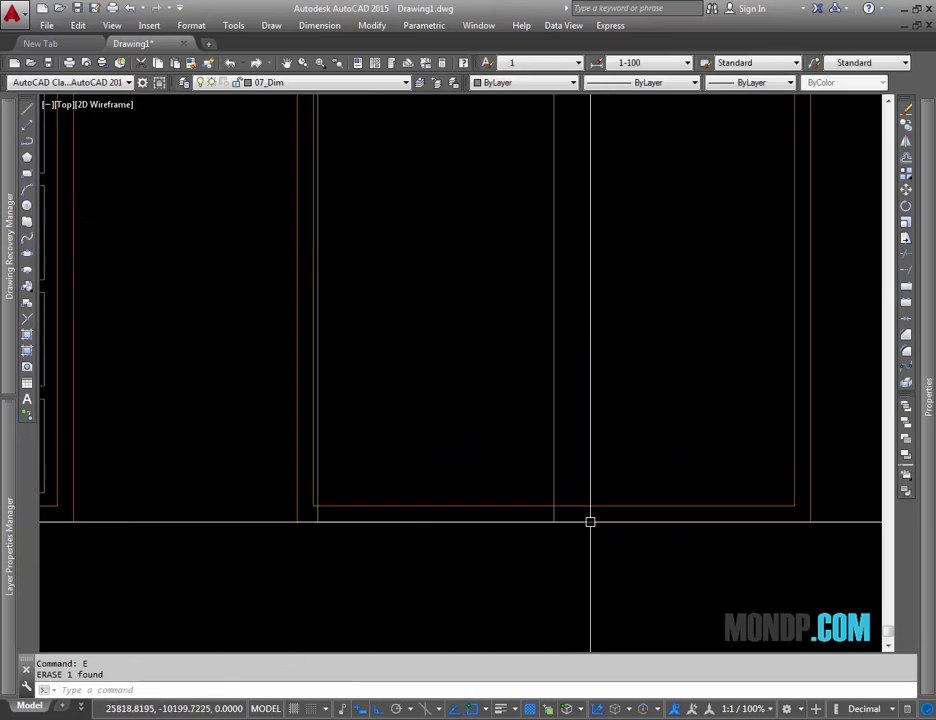
{"action": "left_click", "coordinate": [552, 520]}
{"action": "left_click", "coordinate": [553, 520]}
{"action": "left_click", "coordinate": [553, 509]}
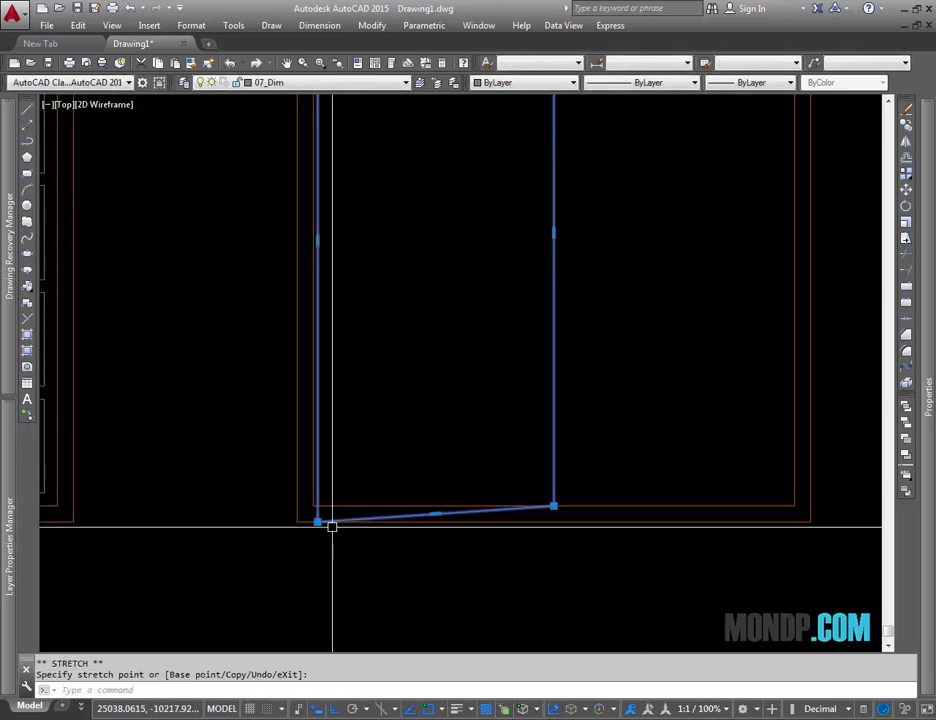
{"action": "left_click", "coordinate": [313, 521]}
{"action": "left_click", "coordinate": [311, 507]}
Clear the selection and pan to bring both doors into view
{"action": "scroll", "coordinate": [311, 507], "scroll_direction": "down", "scroll_amount": 2}
{"action": "middle_click_drag", "start_coordinate": [357, 361], "coordinate": [367, 361]}
{"action": "scroll", "coordinate": [313, 173], "scroll_direction": "up", "scroll_amount": 6}
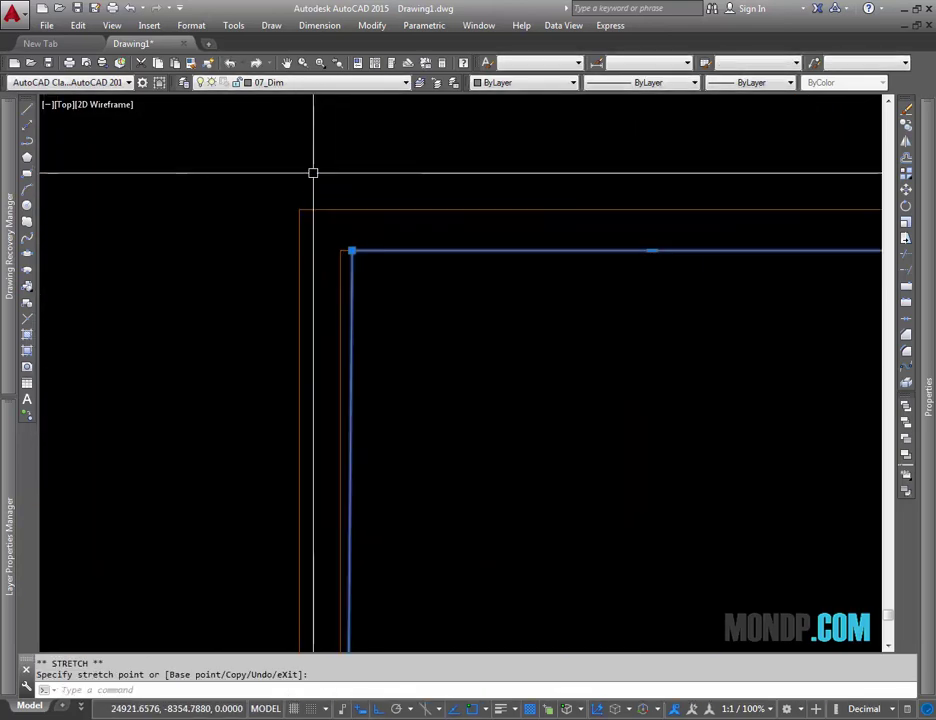
{"action": "key", "text": "Escape"}
{"action": "scroll", "coordinate": [524, 409], "scroll_direction": "down", "scroll_amount": 5}
{"action": "key", "text": "Escape"}
{"action": "mouse_move", "coordinate": [524, 409]}
{"action": "middle_mouse_down"}
{"action": "mouse_move", "coordinate": [543, 303]}
{"action": "mouse_move", "coordinate": [582, 334]}
{"action": "middle_mouse_up"}
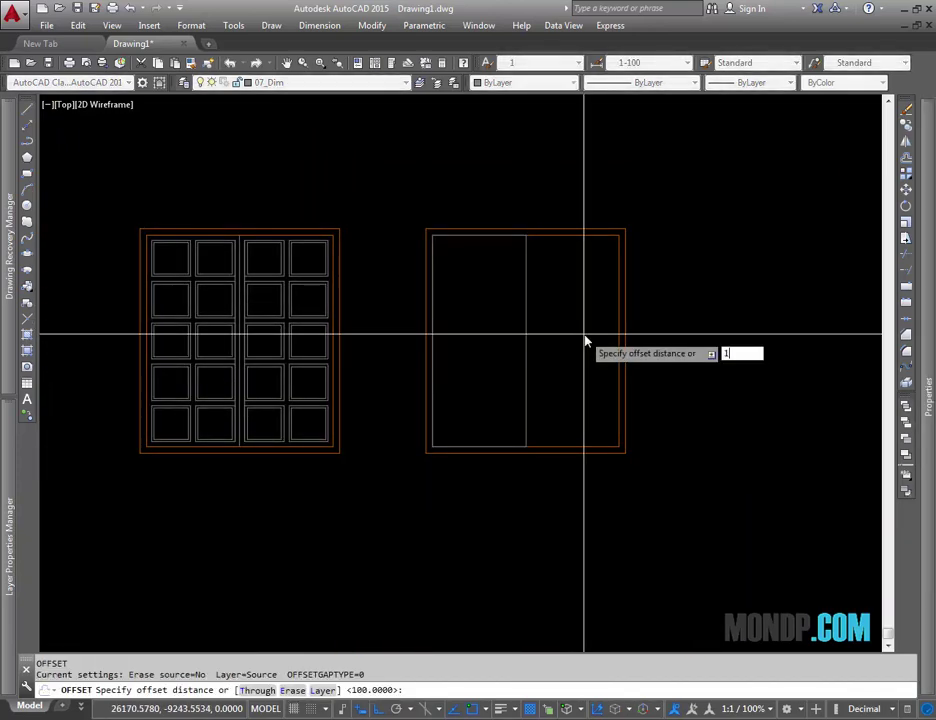
Offset the left leaf outline 100 inward to form an inset panel
{"action": "type", "text": "0"}
{"action": "key", "text": "Return"}
{"action": "left_click", "coordinate": [525, 303]}
{"action": "left_click", "coordinate": [518, 306]}
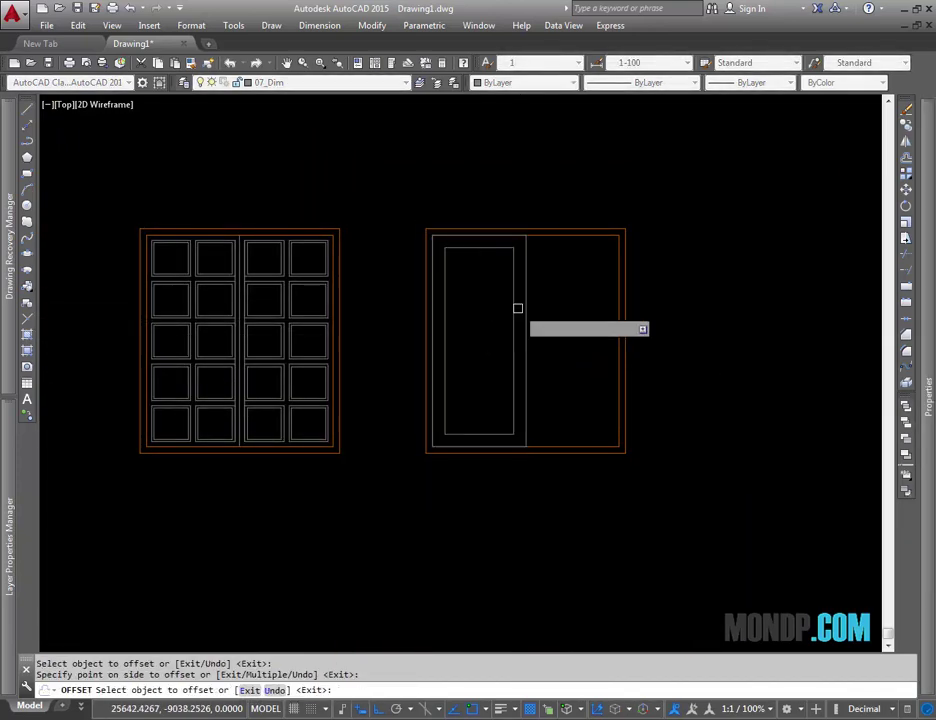
{"action": "key", "text": "Escape"}
{"action": "key", "text": "Escape"}
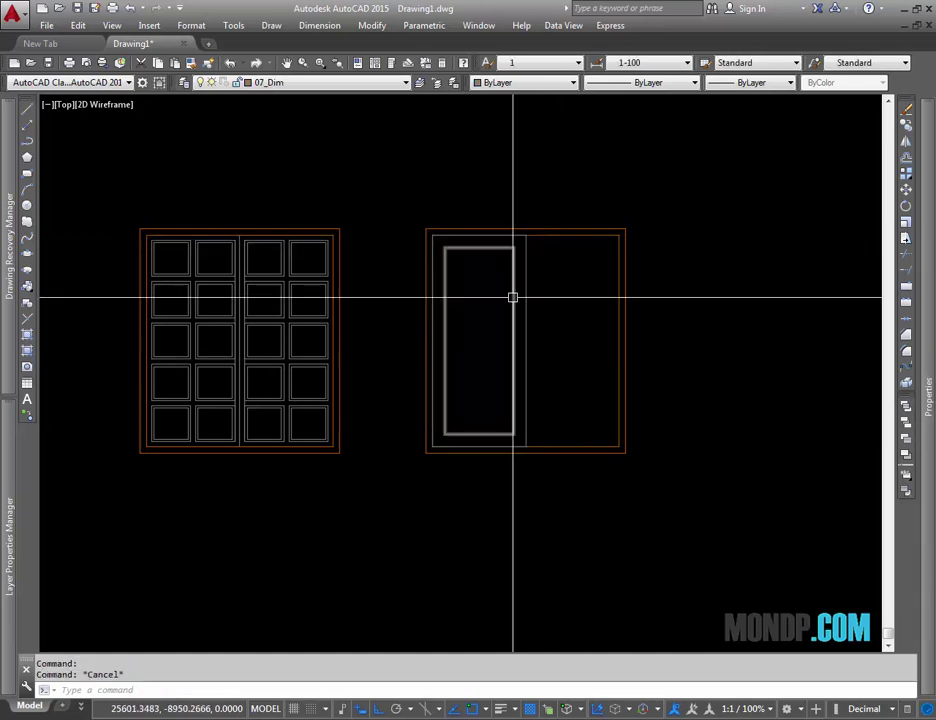
{"action": "scroll", "coordinate": [530, 290], "scroll_direction": "up", "scroll_amount": 2}
{"action": "left_click", "coordinate": [438, 216]}
{"action": "key", "text": "Escape"}
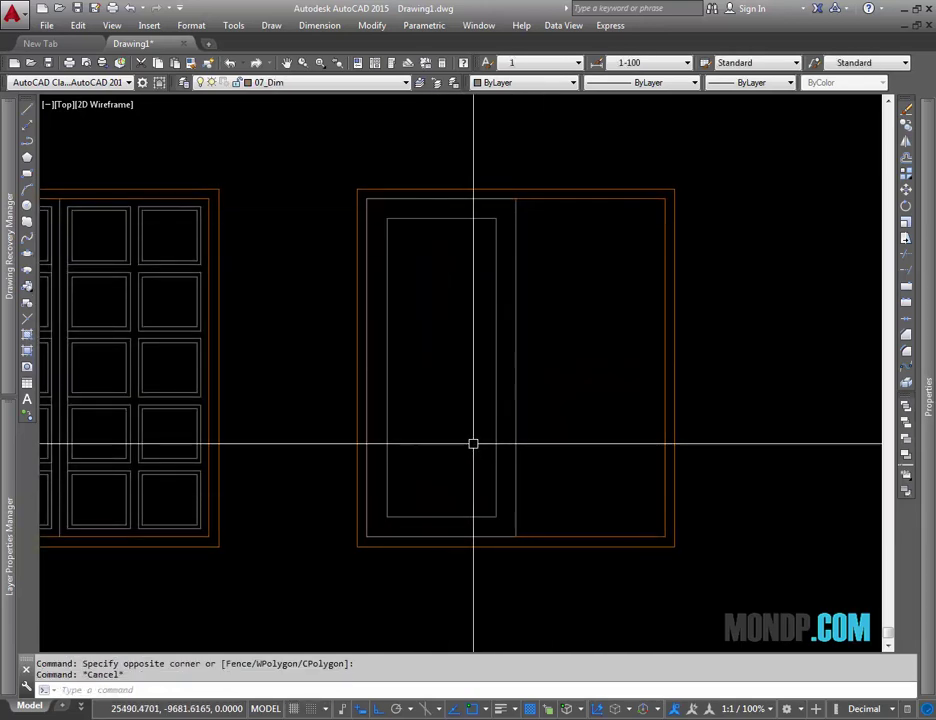
{"action": "middle_click_drag", "start_coordinate": [472, 443], "coordinate": [475, 460]}
Draw a vertical line from the panel's top midpoint down to its bottom edge
{"action": "type", "text": "l"}
{"action": "key", "text": "Return"}
{"action": "left_click", "coordinate": [444, 238]}
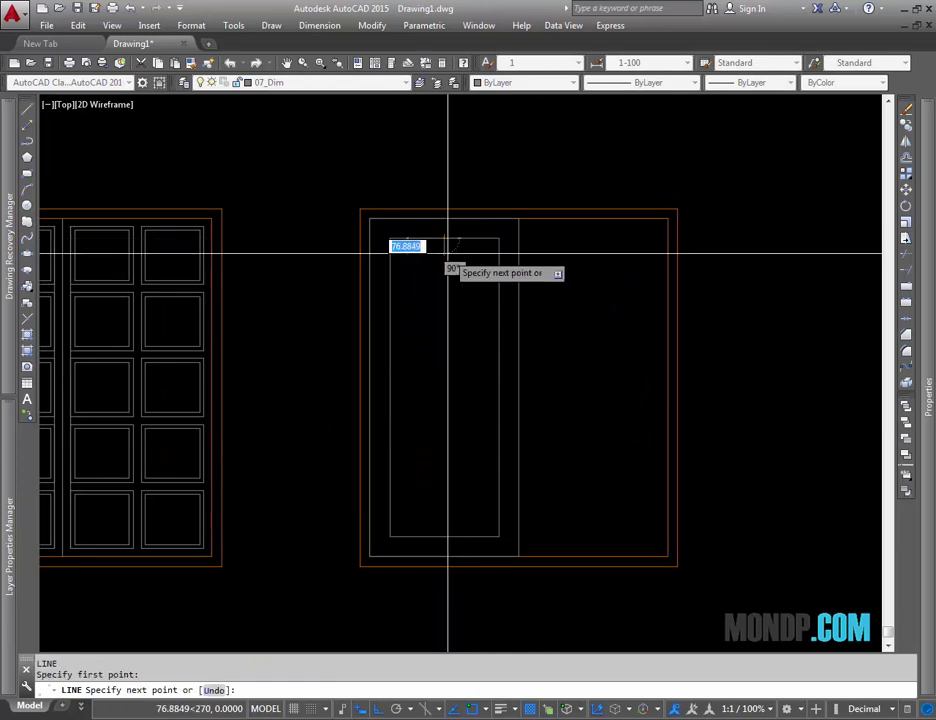
{"action": "left_click", "coordinate": [444, 536]}
{"action": "key", "text": "Escape"}
Pan and zoom to re-centre the door in view
{"action": "middle_click_drag", "start_coordinate": [506, 367], "coordinate": [535, 370]}
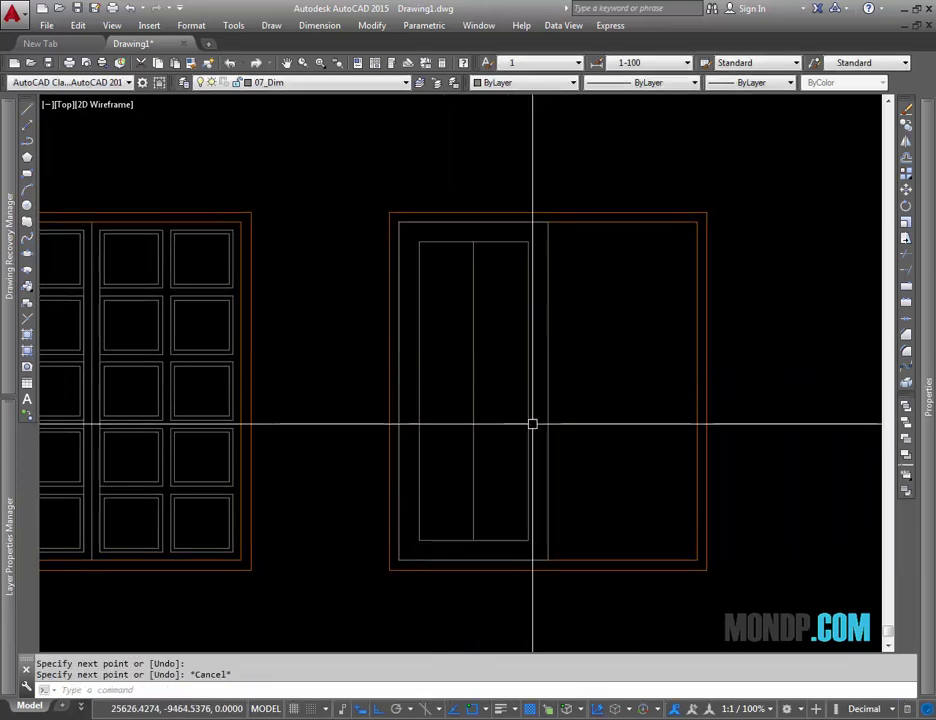
{"action": "key", "text": "Return"}
{"action": "key", "text": "Escape"}
{"action": "middle_click_drag", "start_coordinate": [501, 286], "coordinate": [501, 320]}
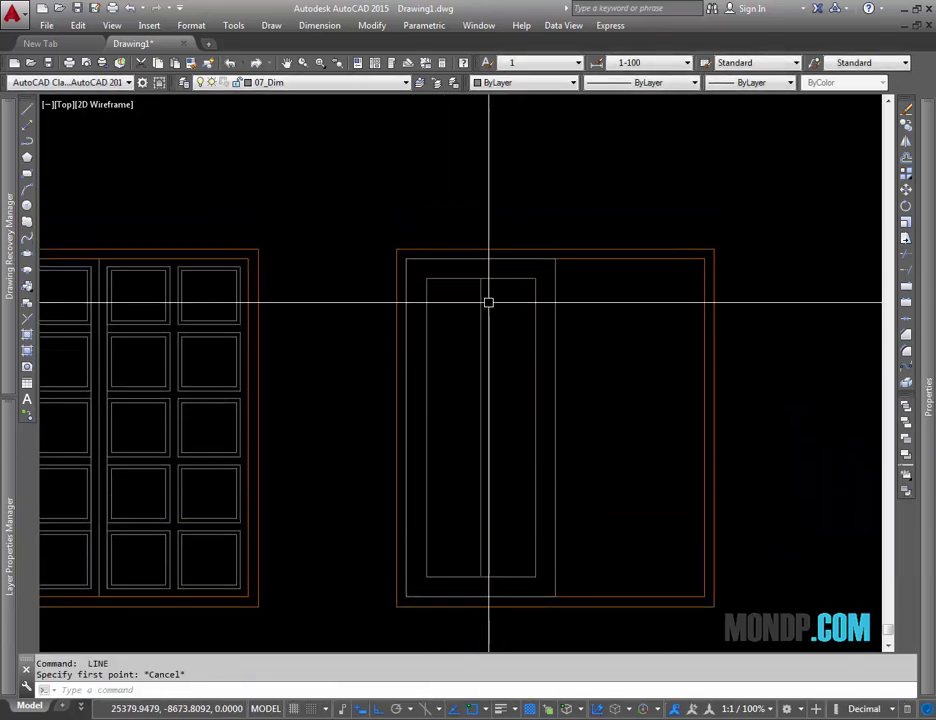
{"action": "scroll", "coordinate": [488, 302], "scroll_direction": "up", "scroll_amount": 4}
{"action": "key", "text": "Escape"}
{"action": "scroll", "coordinate": [515, 335], "scroll_direction": "down", "scroll_amount": 2}
{"action": "type", "text": "4"}
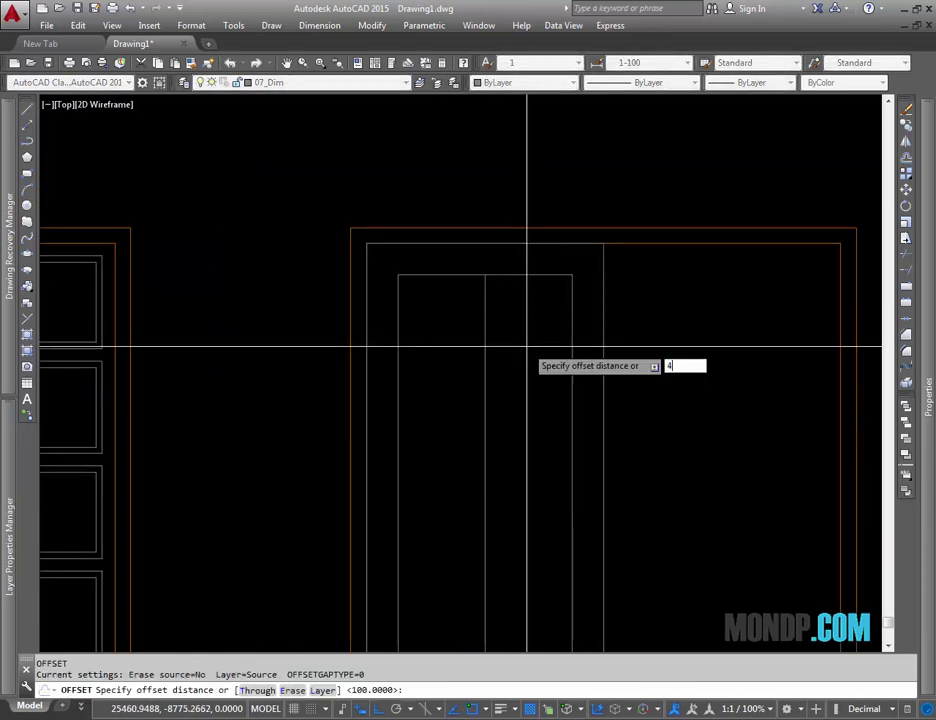
Offset the door's centre line 20 units to make a parallel copy beside it
{"action": "type", "text": "0"}
{"action": "key", "text": "Return"}
{"action": "key", "text": "Escape"}
{"action": "key", "text": "Return"}
{"action": "type", "text": "2"}
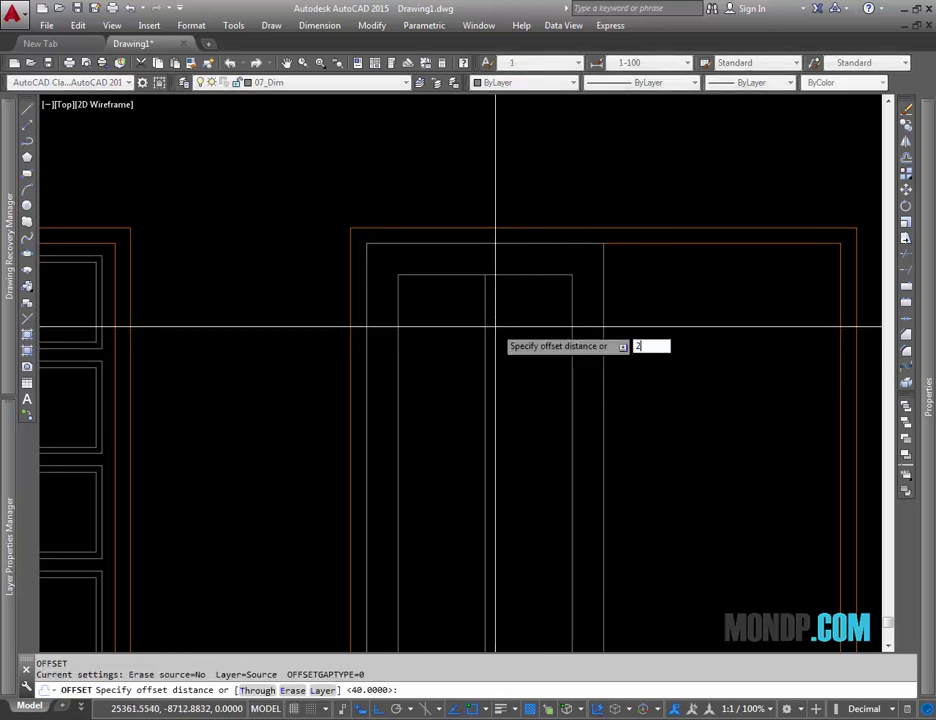
{"action": "type", "text": "0"}
{"action": "key", "text": "Return"}
{"action": "left_click", "coordinate": [485, 327]}
{"action": "left_click", "coordinate": [486, 313]}
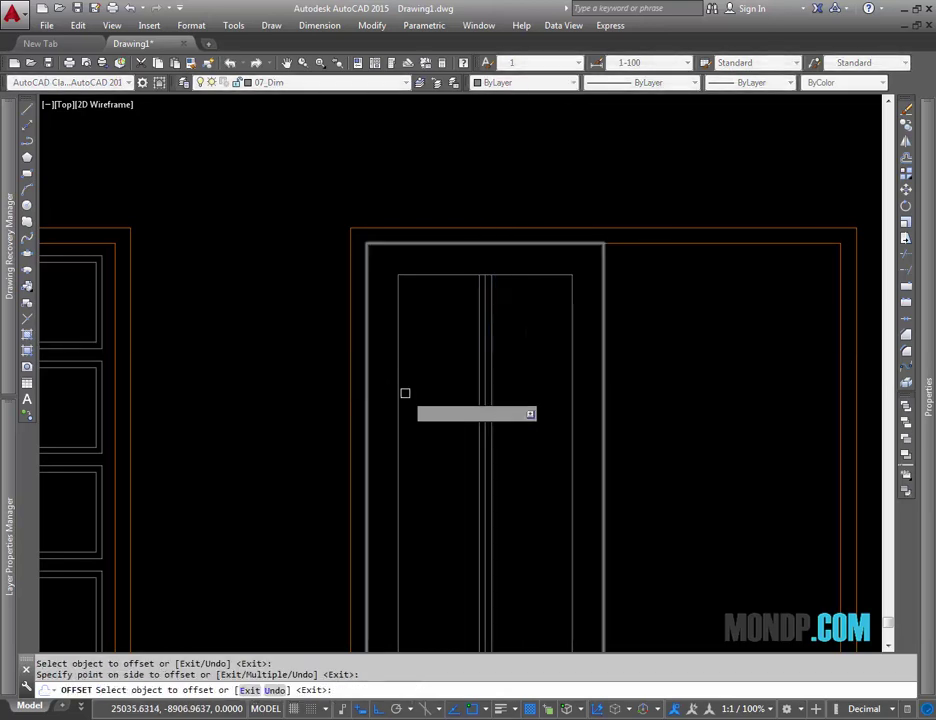
{"action": "key", "text": "Escape"}
Zoom and pan around the door to inspect the three central vertical lines
{"action": "middle_click_drag", "start_coordinate": [553, 412], "coordinate": [531, 307]}
{"action": "scroll", "coordinate": [500, 220], "scroll_direction": "up", "scroll_amount": 5}
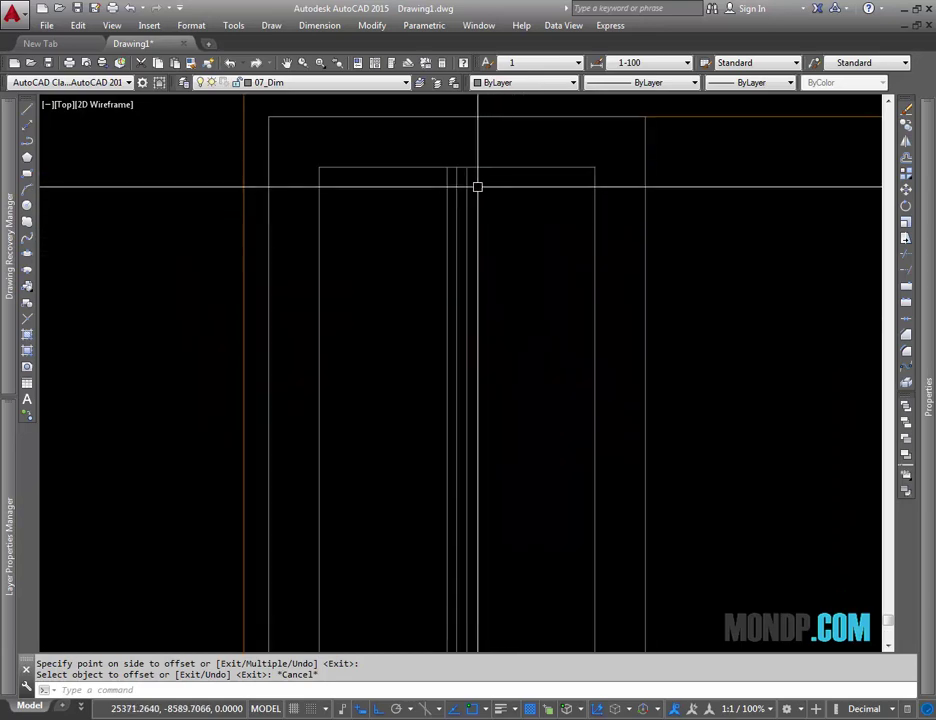
{"action": "scroll", "coordinate": [530, 370], "scroll_direction": "down", "scroll_amount": 2}
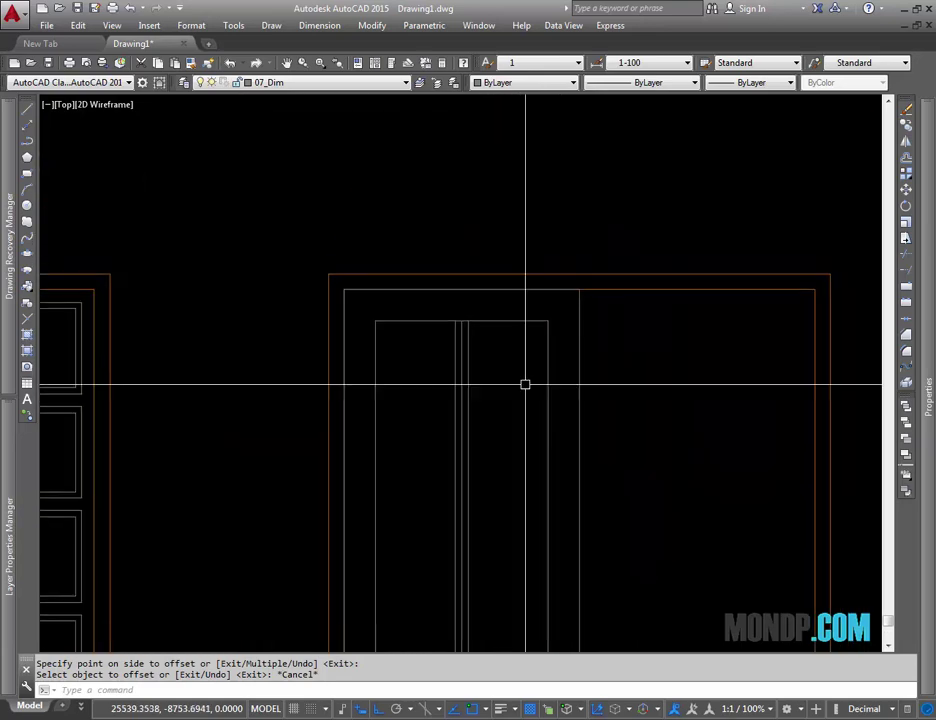
{"action": "scroll", "coordinate": [490, 340], "scroll_direction": "up", "scroll_amount": 4}
{"action": "scroll", "coordinate": [240, 350], "scroll_direction": "down", "scroll_amount": 3}
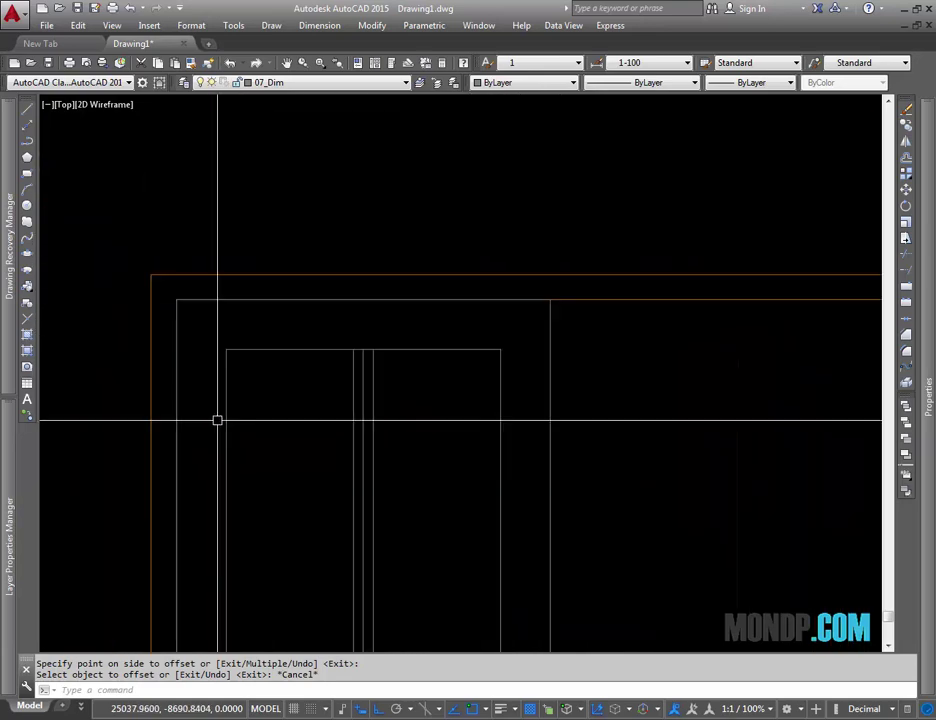
{"action": "scroll", "coordinate": [260, 390], "scroll_direction": "down", "scroll_amount": 1}
{"action": "mouse_move", "coordinate": [305, 353]}
{"action": "middle_mouse_down"}
{"action": "mouse_move", "coordinate": [343, 399]}
{"action": "mouse_move", "coordinate": [373, 399]}
{"action": "middle_mouse_up"}
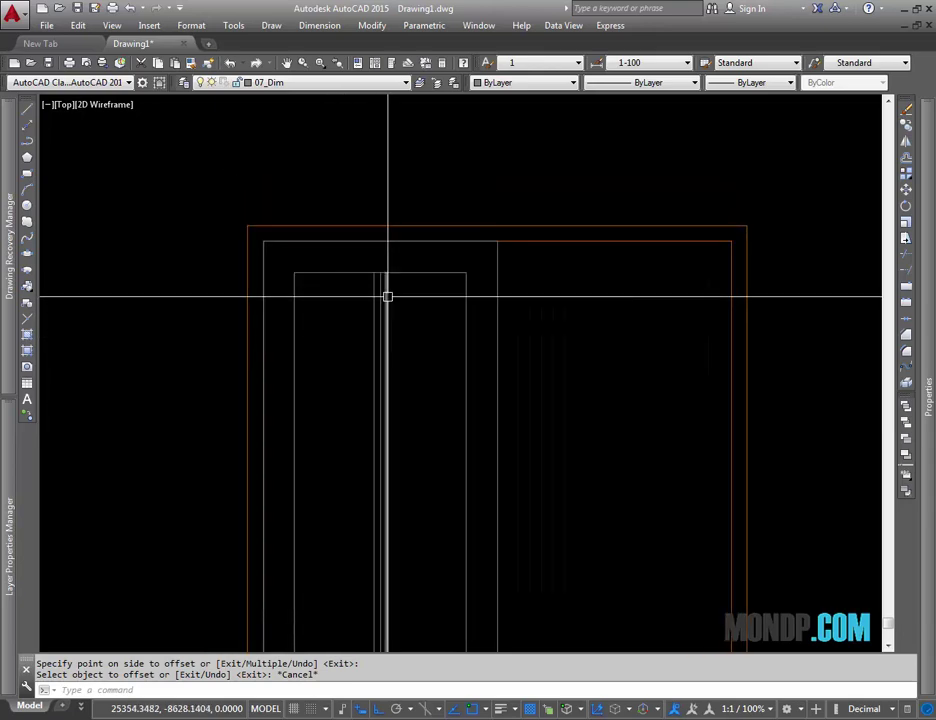
{"action": "scroll", "coordinate": [390, 290], "scroll_direction": "up", "scroll_amount": 4}
{"action": "left_click_drag", "start_coordinate": [395, 290], "coordinate": [348, 306]}
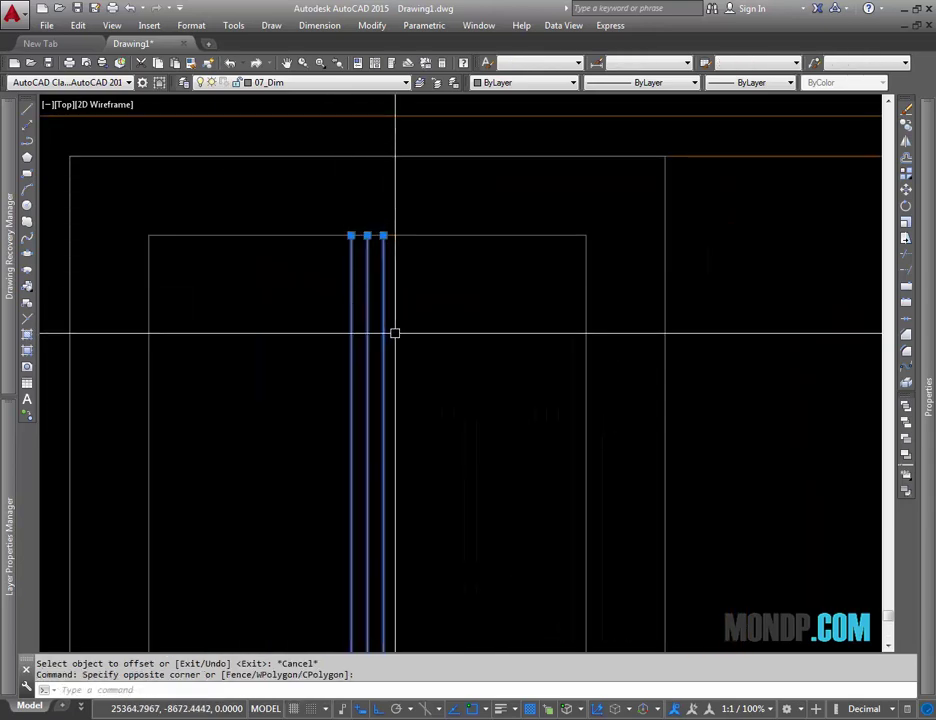
{"action": "key", "text": "Escape"}
{"action": "scroll", "coordinate": [414, 382], "scroll_direction": "down", "scroll_amount": 2}
{"action": "scroll", "coordinate": [426, 290], "scroll_direction": "down", "scroll_amount": 1}
{"action": "scroll", "coordinate": [428, 288], "scroll_direction": "down", "scroll_amount": 1}
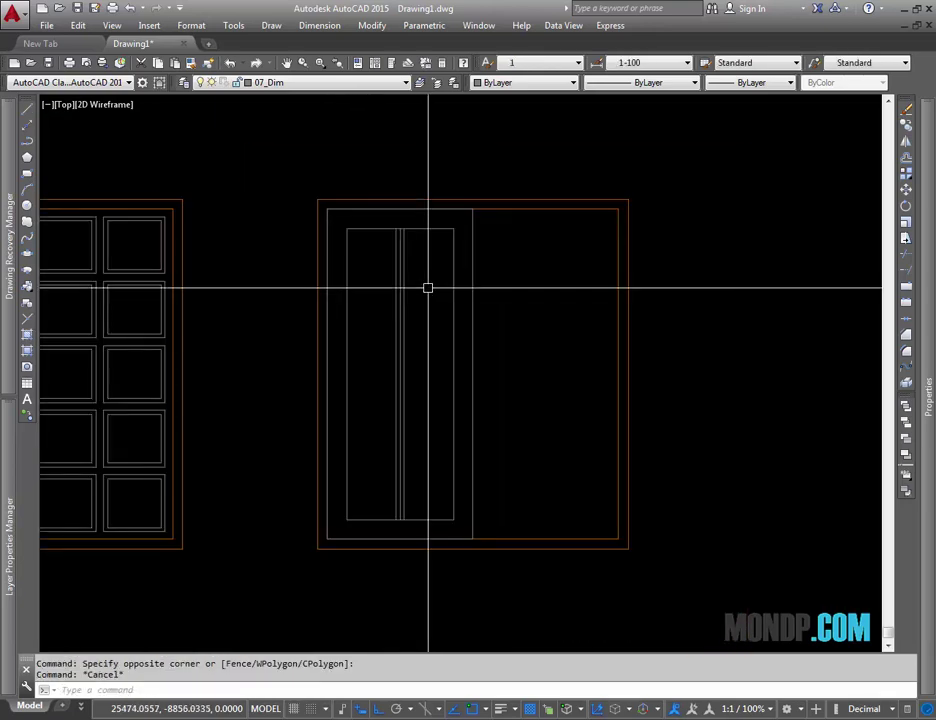
{"action": "key", "text": "Escape"}
Draw a vertical line in the left half, down from a panel corner
{"action": "middle_click_drag", "start_coordinate": [381, 272], "coordinate": [390, 275]}
{"action": "type", "text": "l"}
{"action": "key", "text": "Return"}
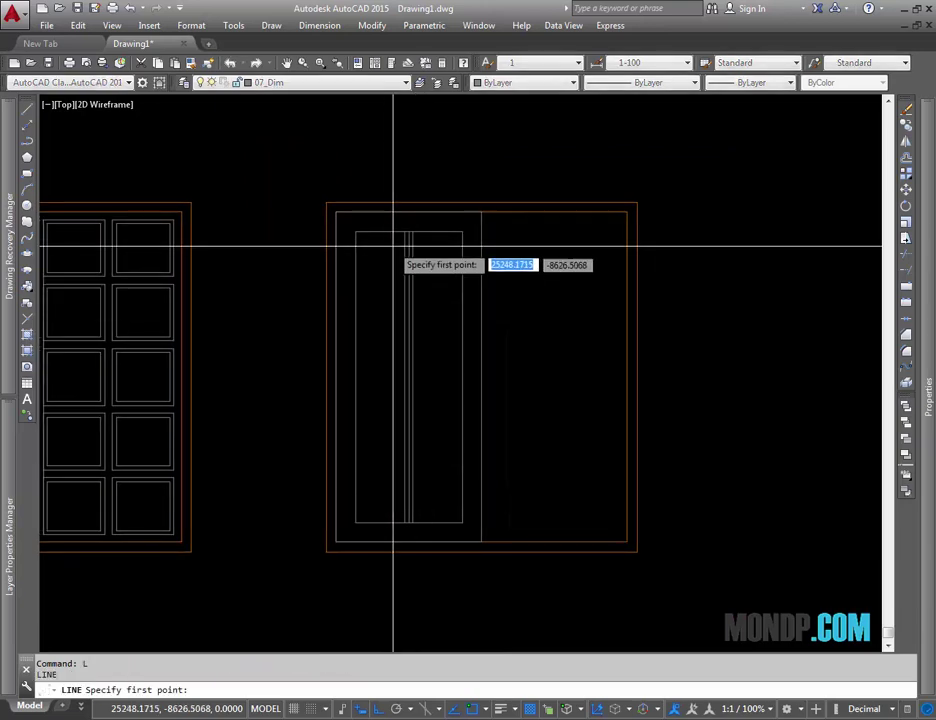
{"action": "left_click", "coordinate": [381, 232]}
{"action": "left_click", "coordinate": [382, 522]}
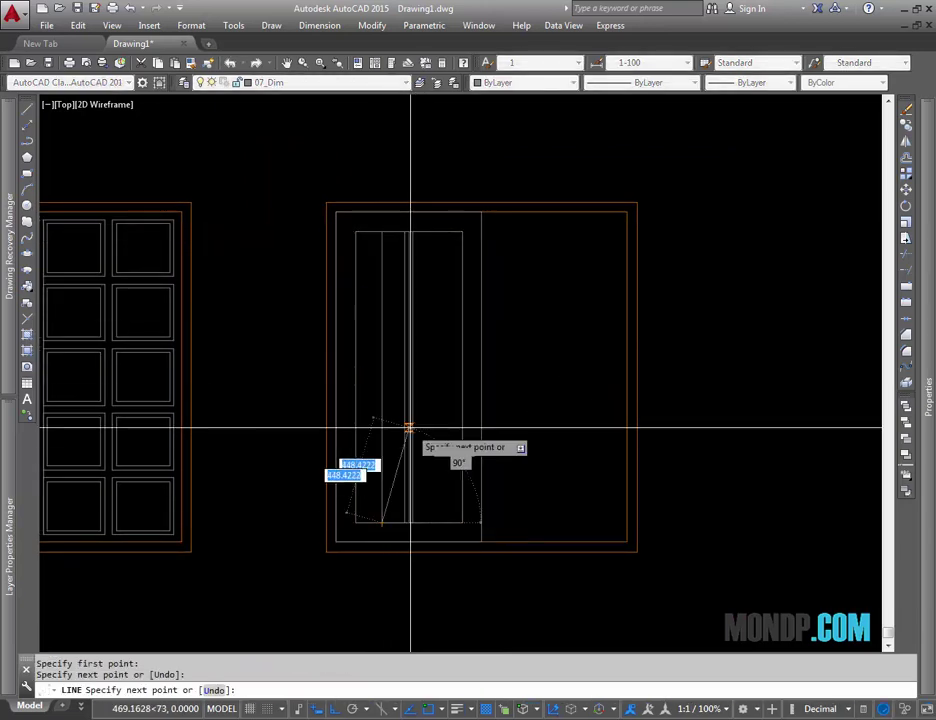
{"action": "key", "text": "Escape"}
Try stretching the door top with a crossing selection, then cancel it
{"action": "scroll", "coordinate": [382, 226], "scroll_direction": "up", "scroll_amount": 4}
{"action": "type", "text": "s"}
{"action": "key", "text": "Return"}
{"action": "left_click", "coordinate": [402, 204]}
{"action": "left_click", "coordinate": [405, 230]}
{"action": "scroll", "coordinate": [405, 230], "scroll_direction": "up", "scroll_amount": 3}
{"action": "middle_click_drag", "start_coordinate": [405, 230], "coordinate": [389, 355]}
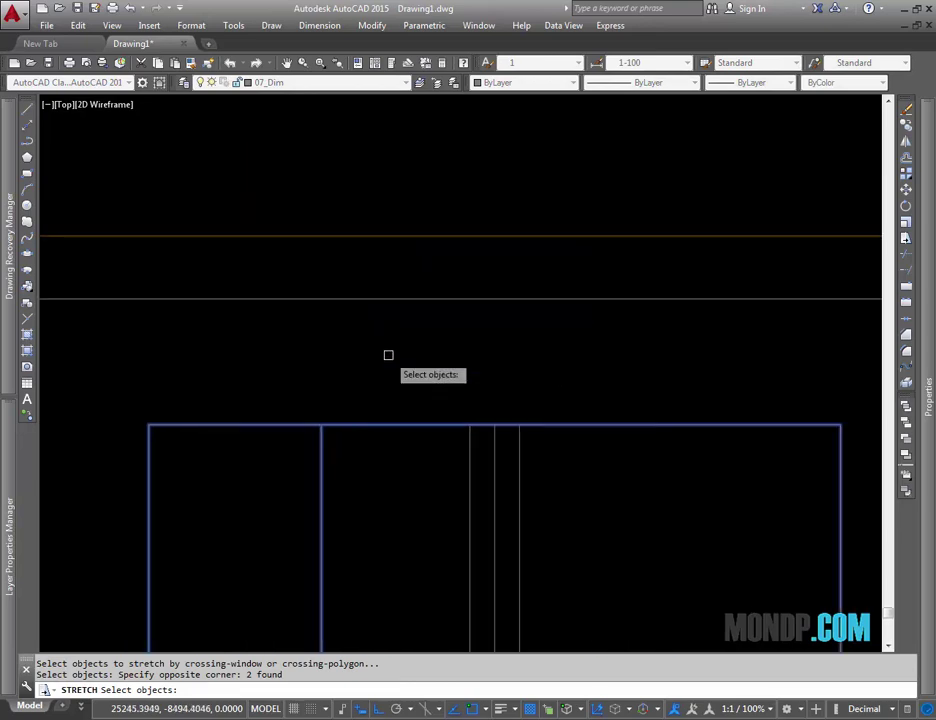
{"action": "key", "text": "Return"}
{"action": "left_click", "coordinate": [373, 411]}
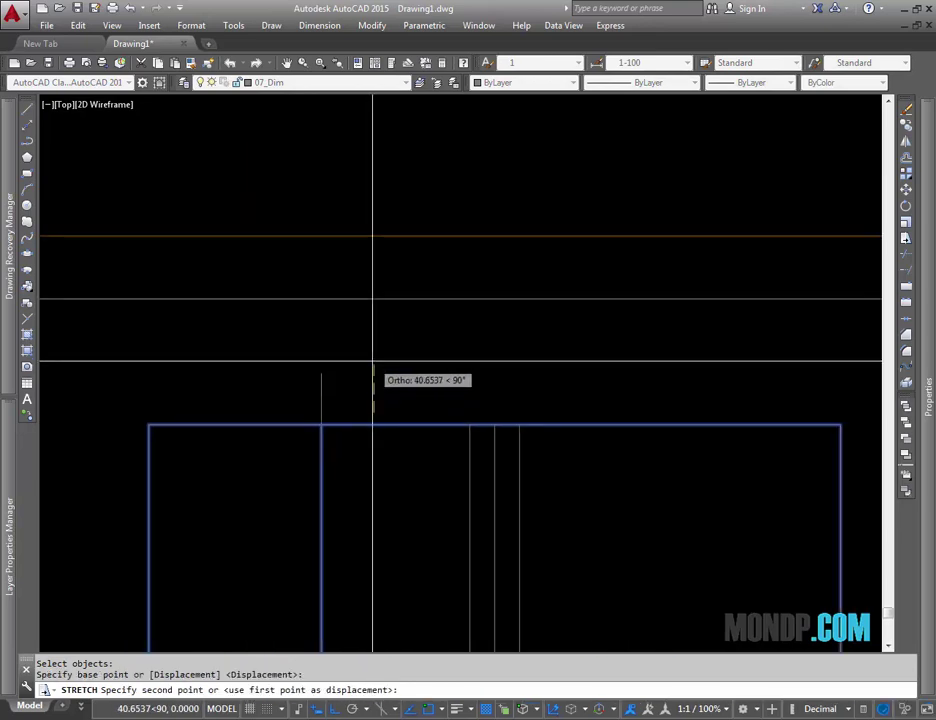
{"action": "scroll", "coordinate": [373, 361], "scroll_direction": "down", "scroll_amount": 3}
{"action": "key", "text": "Escape"}
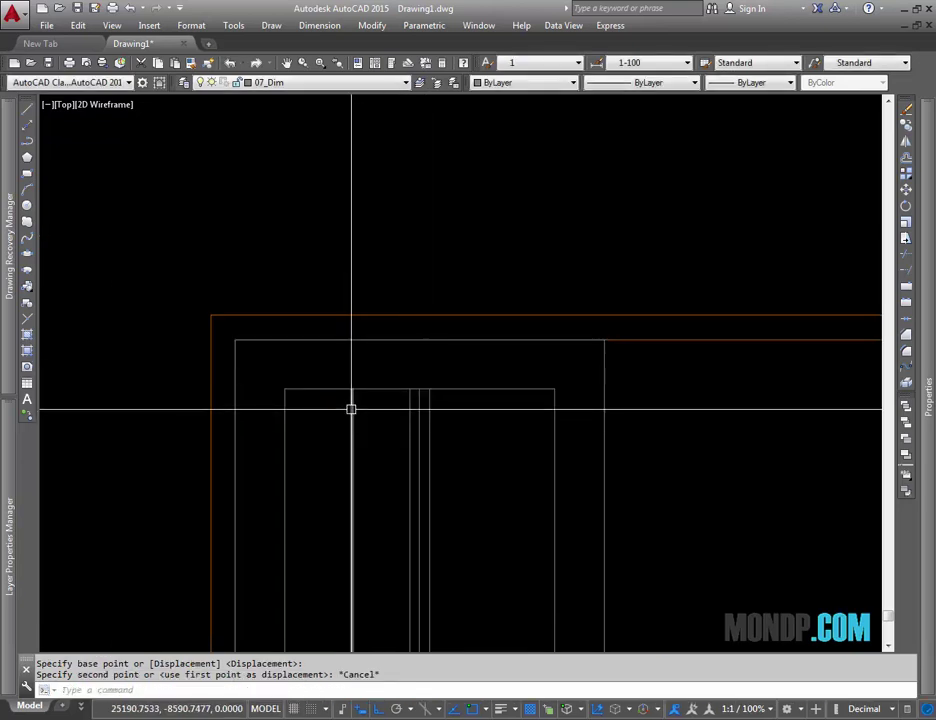
Measure the 40-unit gap between the two central vertical lines with a linear dimension
{"action": "scroll", "coordinate": [358, 381], "scroll_direction": "down", "scroll_amount": 3}
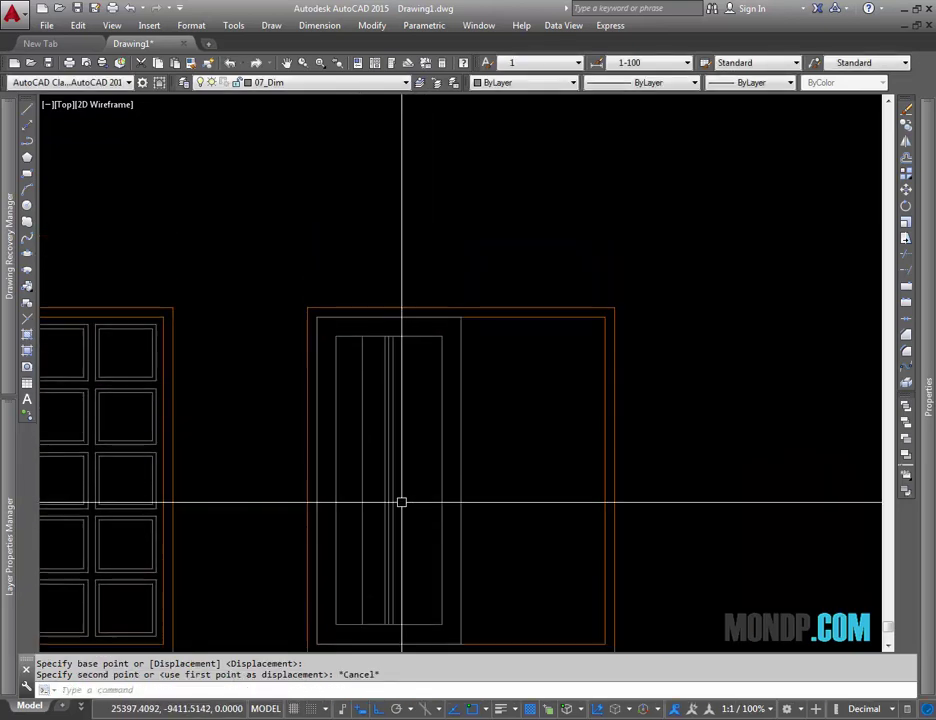
{"action": "scroll", "coordinate": [400, 450], "scroll_direction": "up", "scroll_amount": 3}
{"action": "left_click", "coordinate": [391, 395]}
{"action": "left_click", "coordinate": [423, 397]}
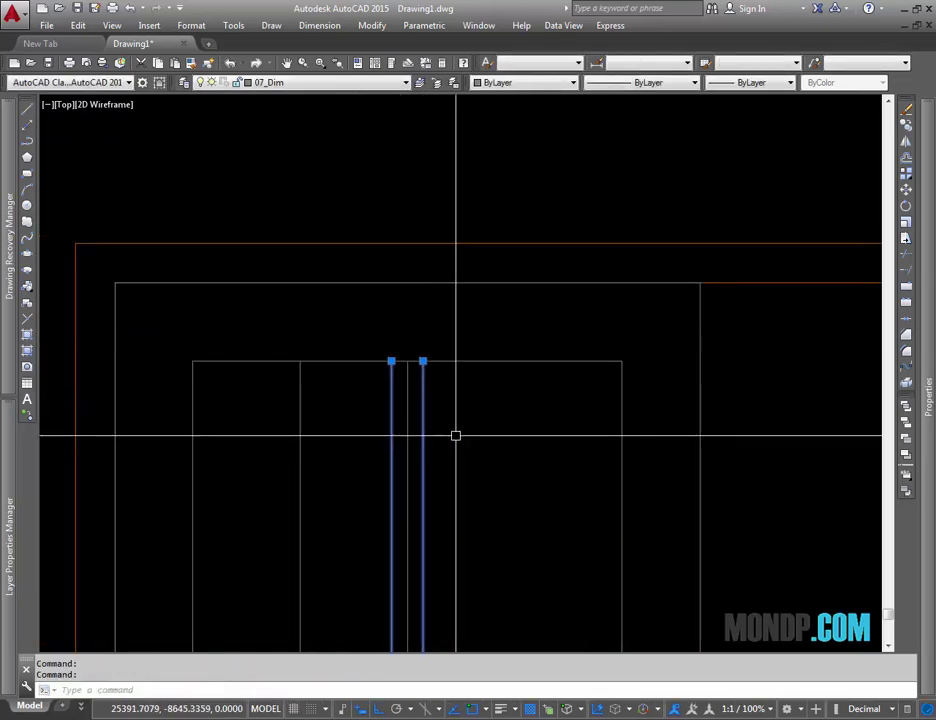
{"action": "key", "text": "Escape"}
{"action": "type", "text": "dli"}
{"action": "key", "text": "Return"}
{"action": "left_click", "coordinate": [391, 411]}
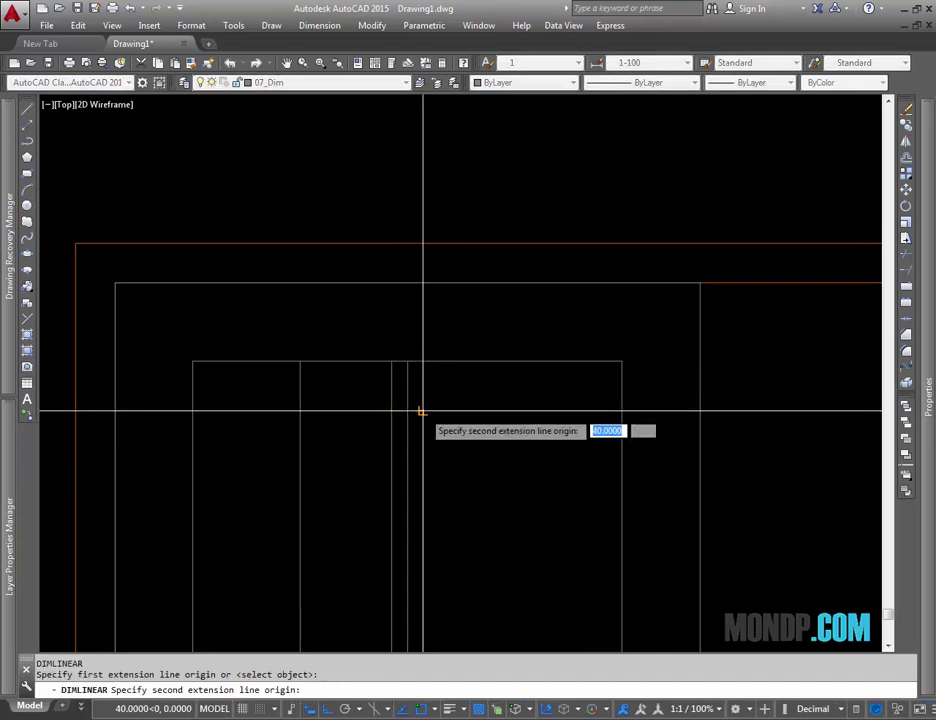
{"action": "left_click", "coordinate": [423, 411]}
{"action": "key", "text": "Escape"}
Stretch the top end of the left vertical panel line
{"action": "scroll", "coordinate": [390, 395], "scroll_direction": "down", "scroll_amount": 4}
{"action": "left_click", "coordinate": [359, 356]}
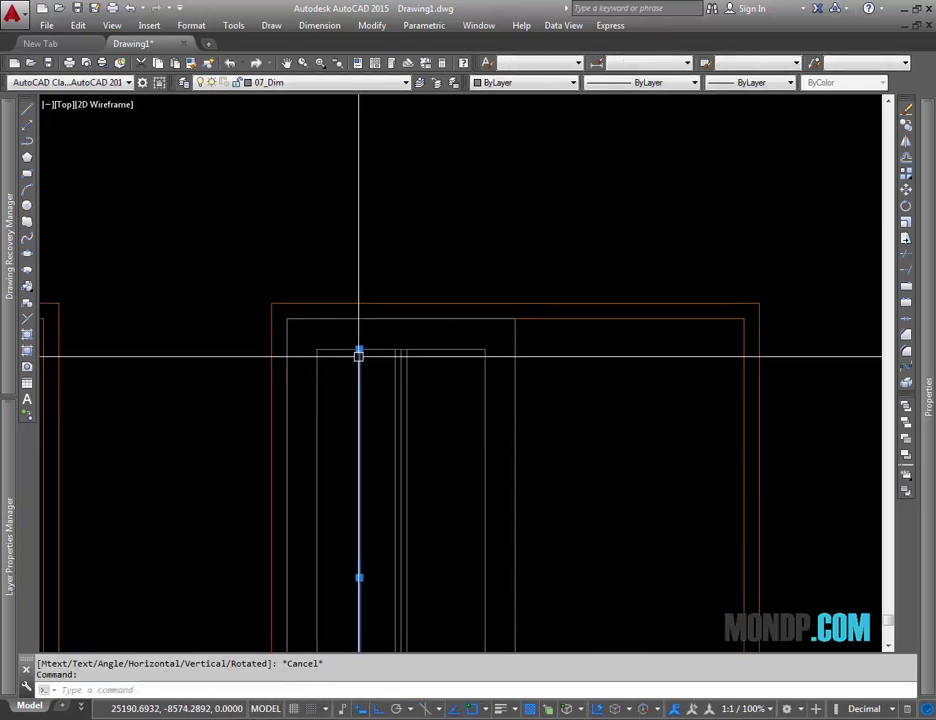
{"action": "scroll", "coordinate": [363, 357], "scroll_direction": "up", "scroll_amount": 4}
{"action": "type", "text": "s"}
{"action": "key", "text": "Return"}
{"action": "left_click", "coordinate": [367, 357]}
{"action": "left_click", "coordinate": [336, 357]}
{"action": "key", "text": "Escape"}
{"action": "key", "text": "Escape"}
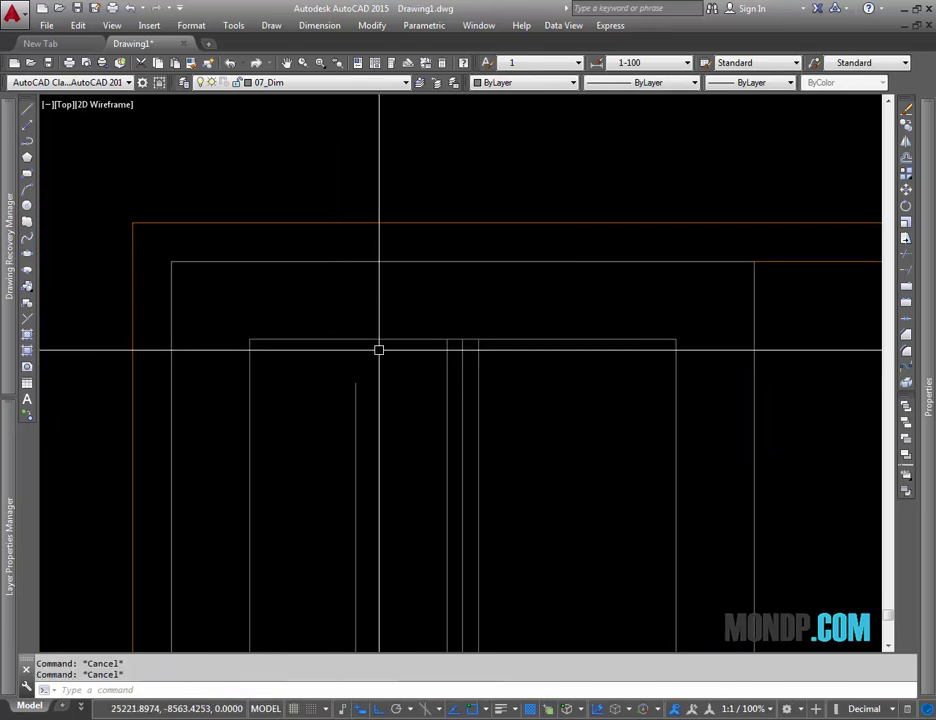
Stretch the inner panel edge using a crossing window
{"action": "type", "text": "s"}
{"action": "key", "text": "Return"}
{"action": "left_click", "coordinate": [382, 327]}
{"action": "left_click", "coordinate": [368, 352]}
{"action": "key", "text": "Return"}
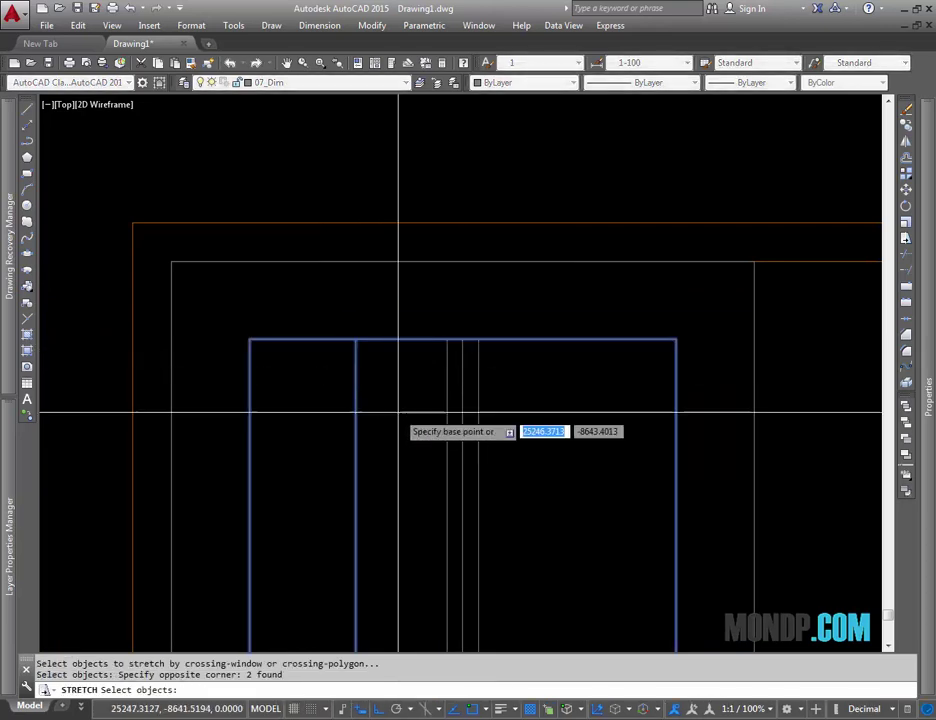
{"action": "left_click", "coordinate": [397, 432]}
{"action": "key", "text": "Return"}
{"action": "scroll", "coordinate": [422, 444], "scroll_direction": "down", "scroll_amount": 2}
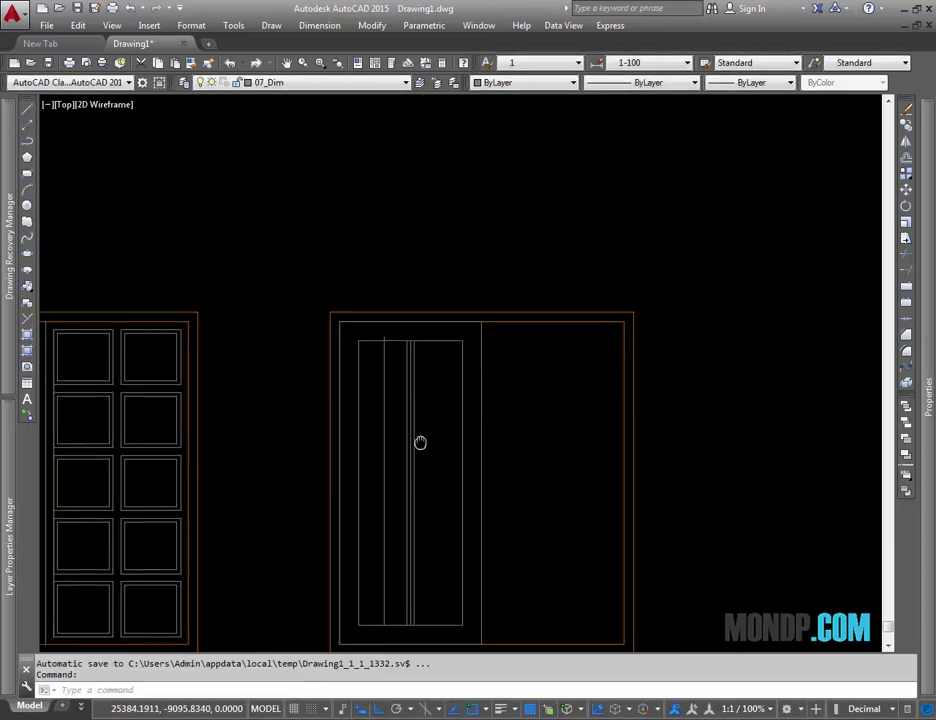
{"action": "middle_click_drag", "start_coordinate": [422, 444], "coordinate": [424, 156]}
Stretch the panel bottom 20 units downward and review the whole door
{"action": "type", "text": "s"}
{"action": "key", "text": "Return"}
{"action": "scroll", "coordinate": [384, 358], "scroll_direction": "up", "scroll_amount": 1}
{"action": "left_click", "coordinate": [384, 358]}
{"action": "left_click", "coordinate": [349, 373]}
{"action": "key", "text": "Return"}
{"action": "scroll", "coordinate": [414, 338], "scroll_direction": "up", "scroll_amount": 4}
{"action": "left_click", "coordinate": [373, 258]}
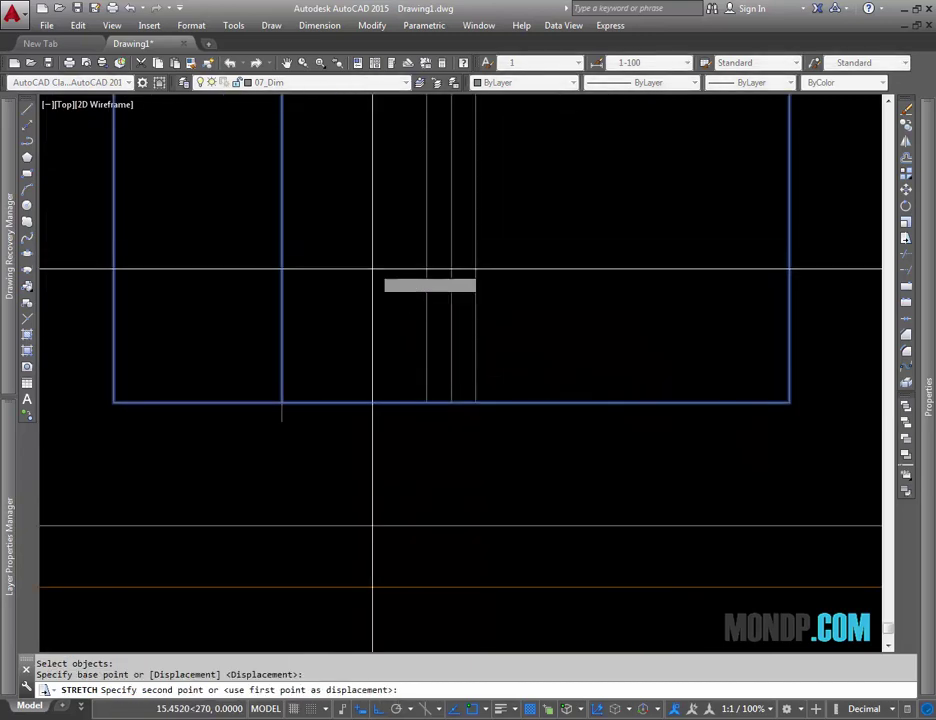
{"action": "type", "text": "20"}
{"action": "key", "text": "Return"}
{"action": "scroll", "coordinate": [374, 277], "scroll_direction": "down", "scroll_amount": 3}
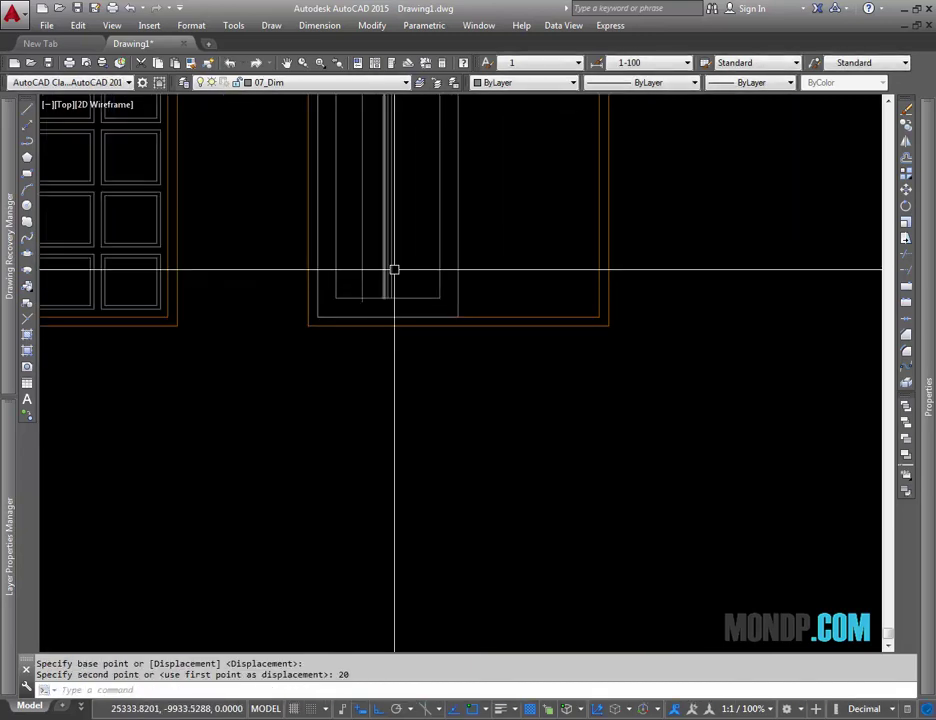
{"action": "middle_click_drag", "start_coordinate": [393, 268], "coordinate": [351, 320]}
{"action": "left_click", "coordinate": [362, 288]}
{"action": "left_click", "coordinate": [361, 307]}
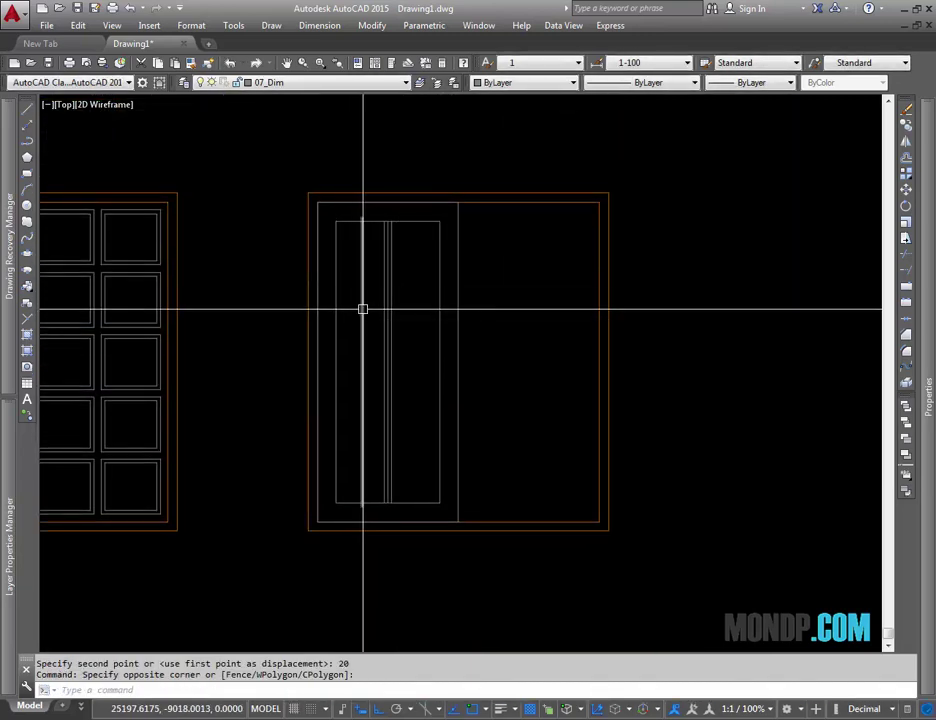
{"action": "key", "text": "Escape"}
{"action": "type", "text": "d"}
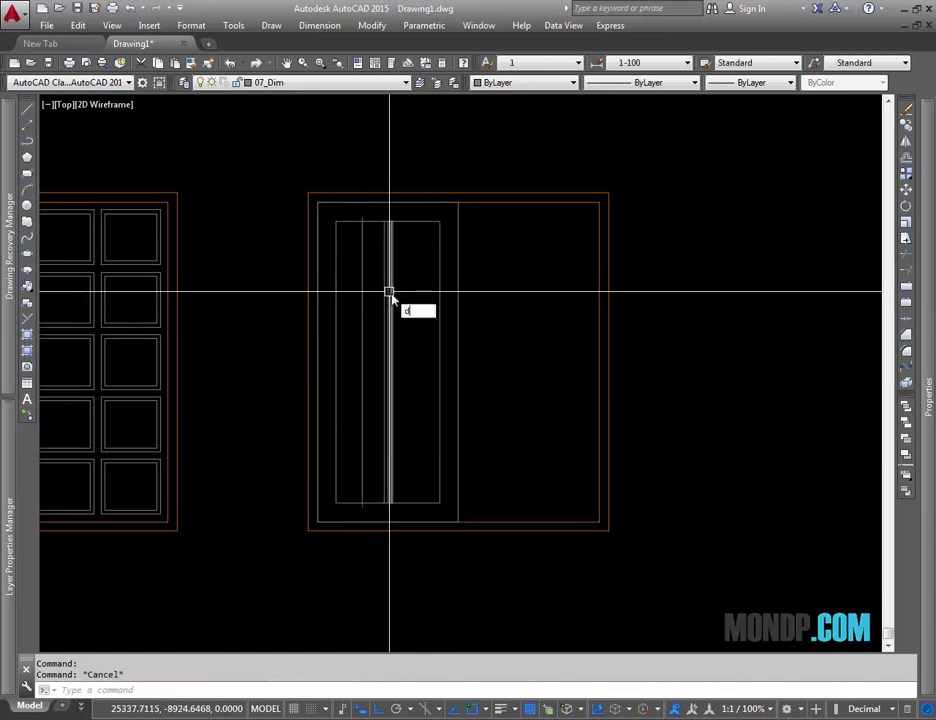
Divide the left vertical panel line into 5 equal parts with DIV
{"action": "type", "text": "iv"}
{"action": "key", "text": "Return"}
{"action": "left_click", "coordinate": [363, 290]}
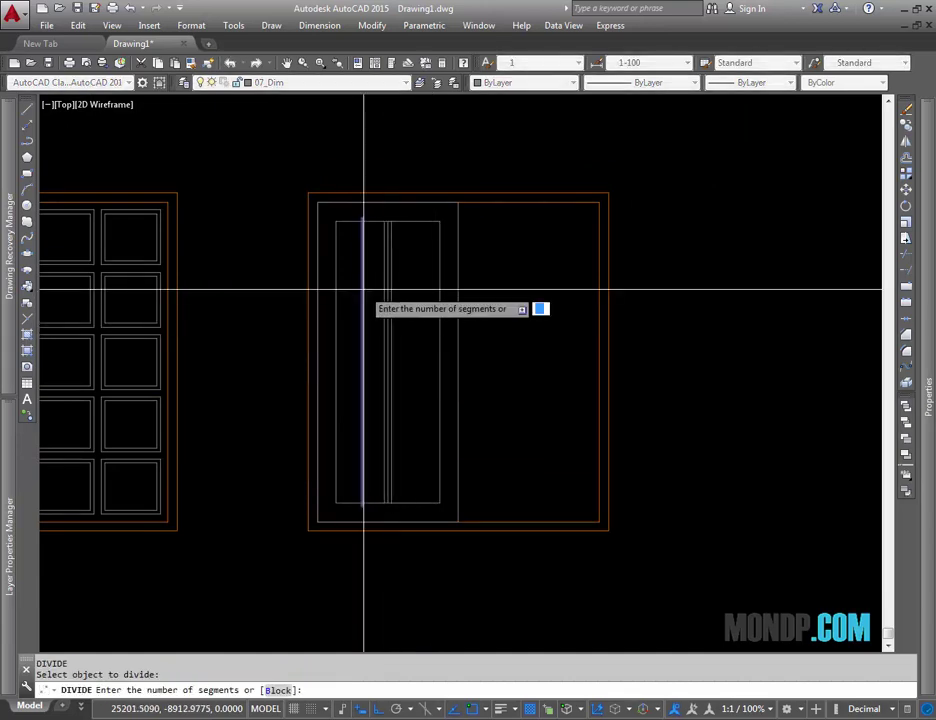
{"action": "type", "text": "5"}
{"action": "key", "text": "Return"}
{"action": "scroll", "coordinate": [362, 288], "scroll_direction": "up", "scroll_amount": 4}
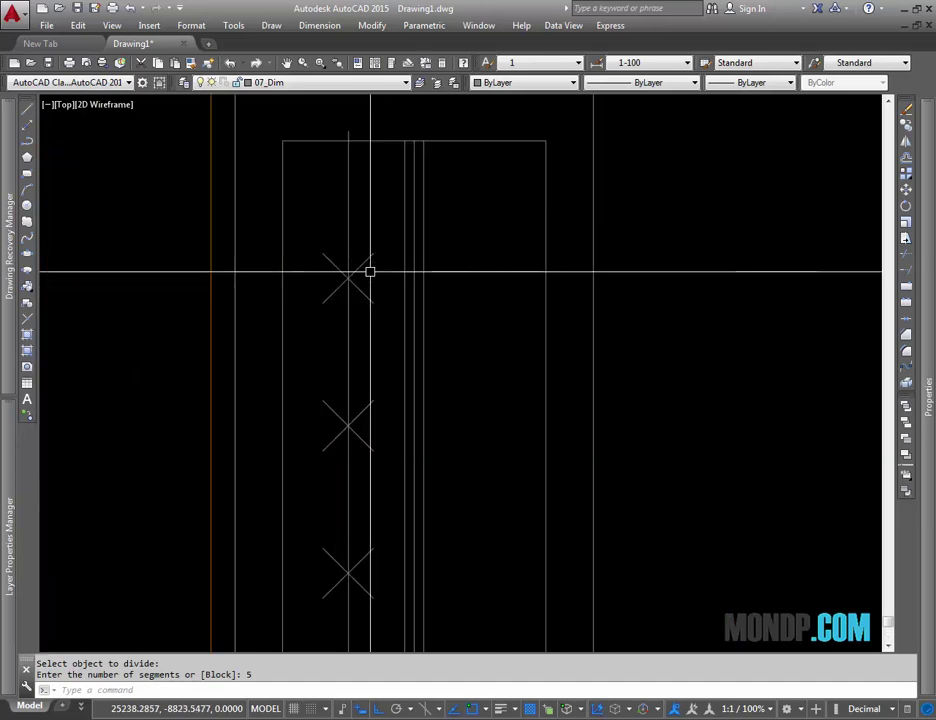
{"action": "middle_click_drag", "start_coordinate": [368, 271], "coordinate": [396, 368]}
Draw a horizontal line from the top division mark, extended left to the jamb
{"action": "key", "text": "Return"}
{"action": "left_click", "coordinate": [370, 372]}
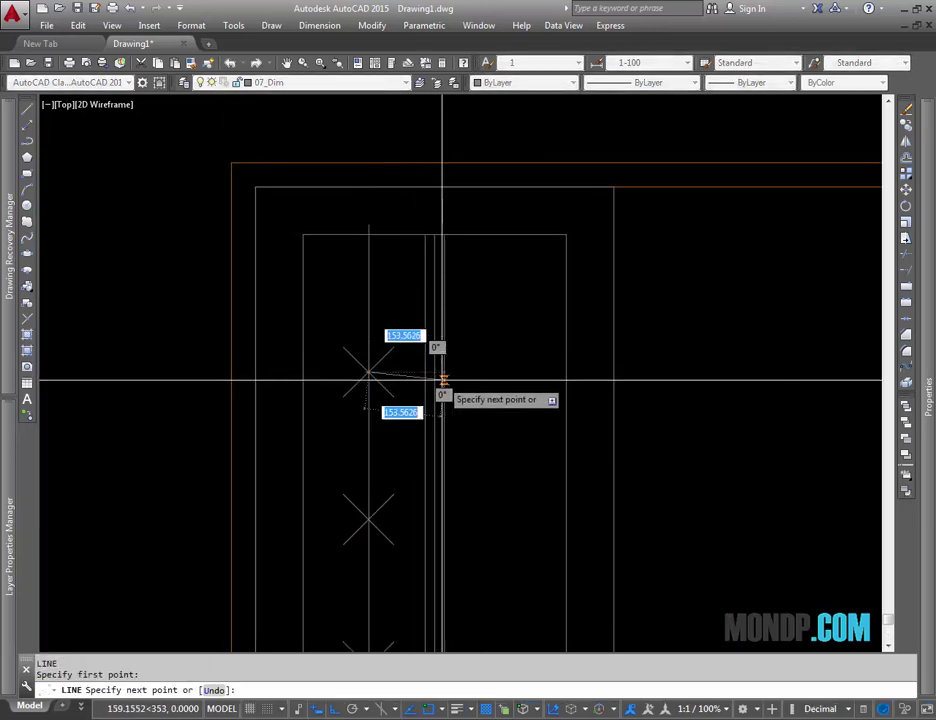
{"action": "left_click", "coordinate": [434, 372]}
{"action": "key", "text": "Escape"}
{"action": "left_click", "coordinate": [373, 372]}
{"action": "left_click", "coordinate": [370, 372]}
{"action": "left_click", "coordinate": [303, 372]}
{"action": "key", "text": "Escape"}
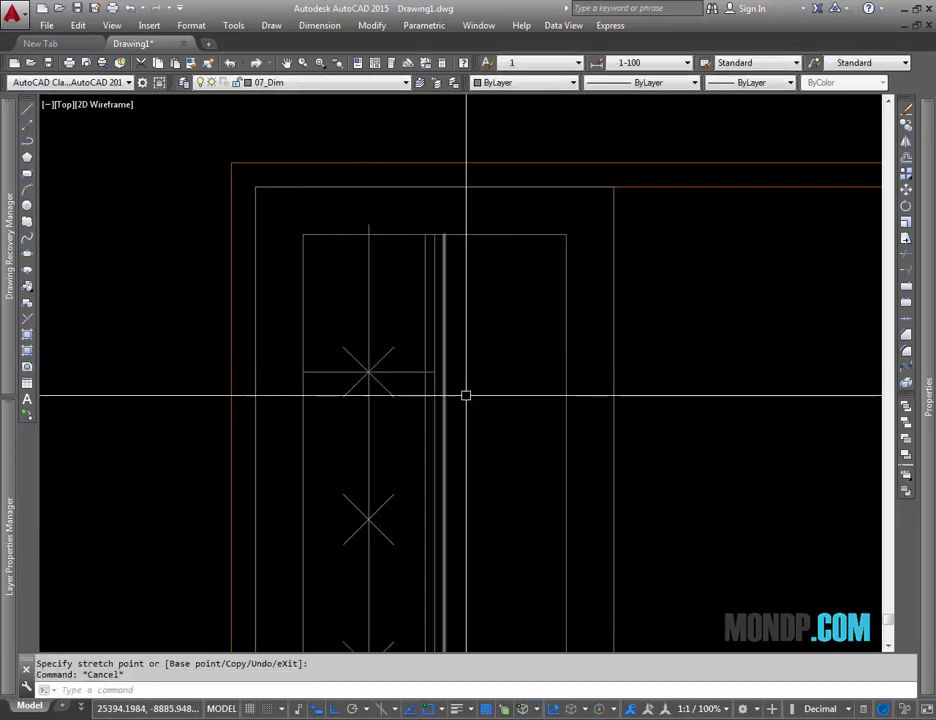
{"action": "mouse_move", "coordinate": [464, 392]}
{"action": "middle_mouse_down"}
{"action": "mouse_move", "coordinate": [495, 389]}
{"action": "mouse_move", "coordinate": [491, 366]}
{"action": "middle_mouse_up"}
Offset the horizontal line 20 units to create a parallel rail
{"action": "type", "text": "o"}
{"action": "key", "text": "Return"}
{"action": "type", "text": "20"}
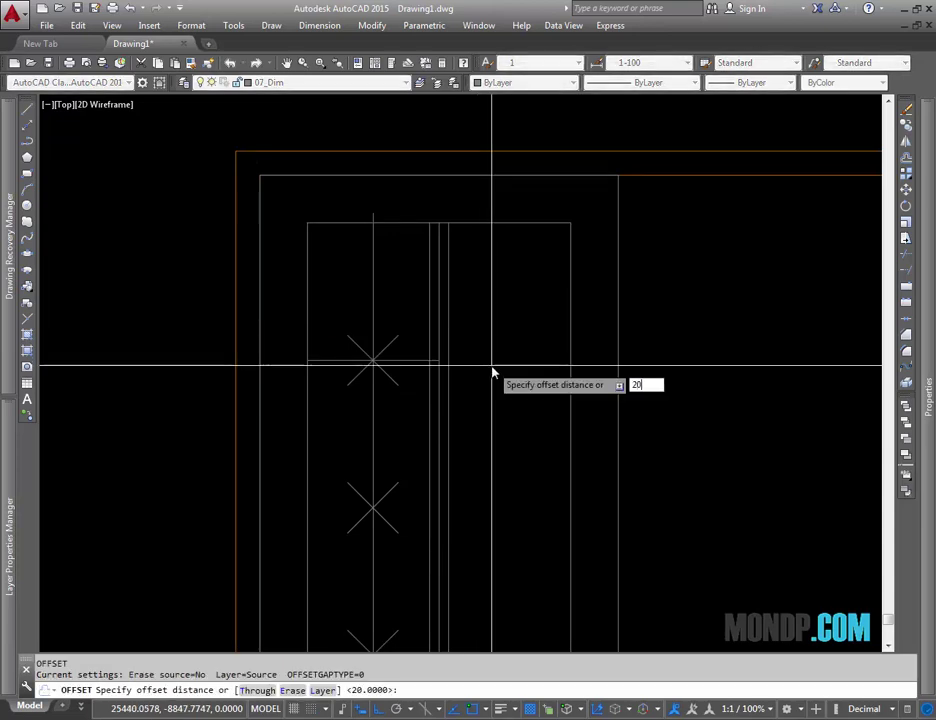
{"action": "key", "text": "Return"}
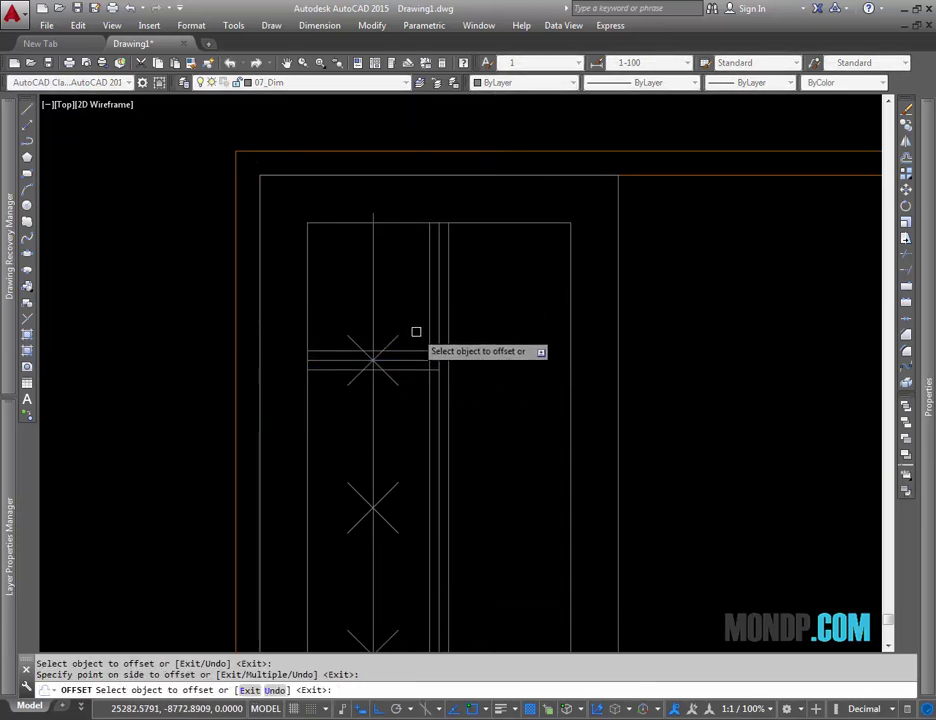
{"action": "key", "text": "Escape"}
{"action": "type", "text": "rec"}
{"action": "key", "text": "Return"}
{"action": "scroll", "coordinate": [430, 350], "scroll_direction": "up", "scroll_amount": 2}
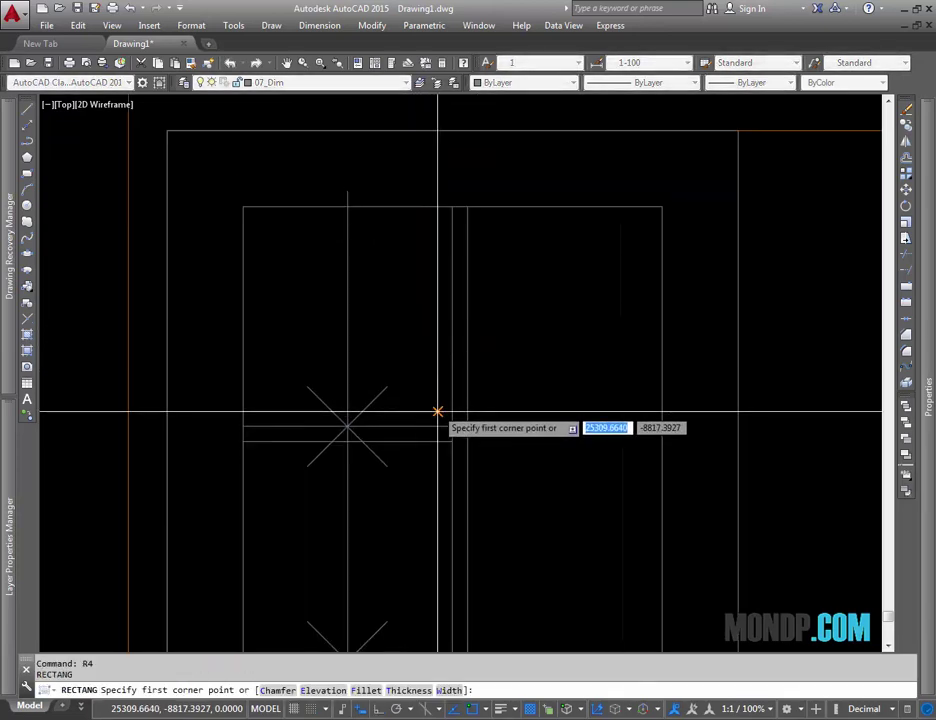
Draw the top square panel as a rectangle between the rail intersections
{"action": "left_click", "coordinate": [437, 411]}
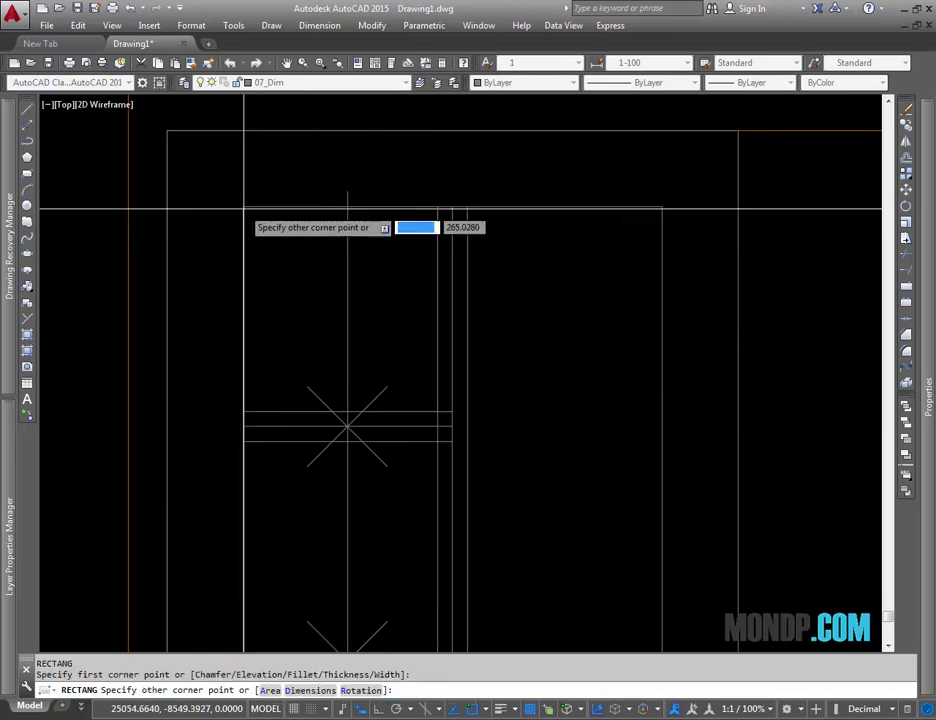
{"action": "left_click", "coordinate": [242, 206]}
{"action": "scroll", "coordinate": [530, 330], "scroll_direction": "down", "scroll_amount": 2}
{"action": "scroll", "coordinate": [530, 330], "scroll_direction": "down", "scroll_amount": 2}
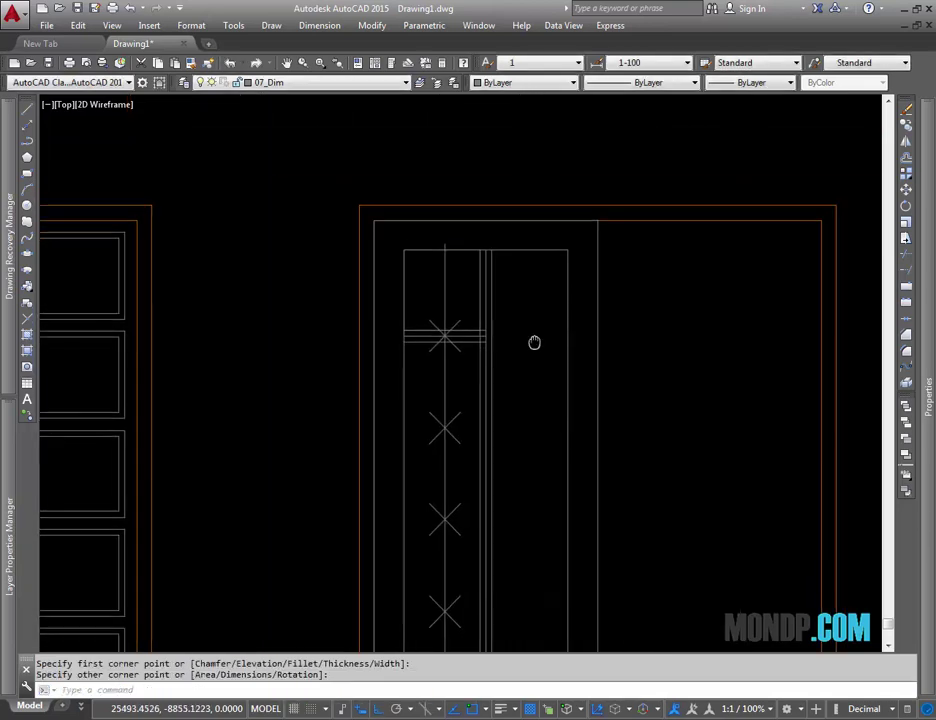
{"action": "scroll", "coordinate": [520, 320], "scroll_direction": "up", "scroll_amount": 4}
{"action": "middle_click_drag", "start_coordinate": [504, 308], "coordinate": [524, 334]}
{"action": "left_click", "coordinate": [464, 276]}
{"action": "mouse_move", "coordinate": [464, 276]}
{"action": "middle_mouse_down"}
{"action": "mouse_move", "coordinate": [533, 412]}
{"action": "mouse_move", "coordinate": [536, 451]}
{"action": "mouse_move", "coordinate": [496, 312]}
{"action": "middle_mouse_up"}
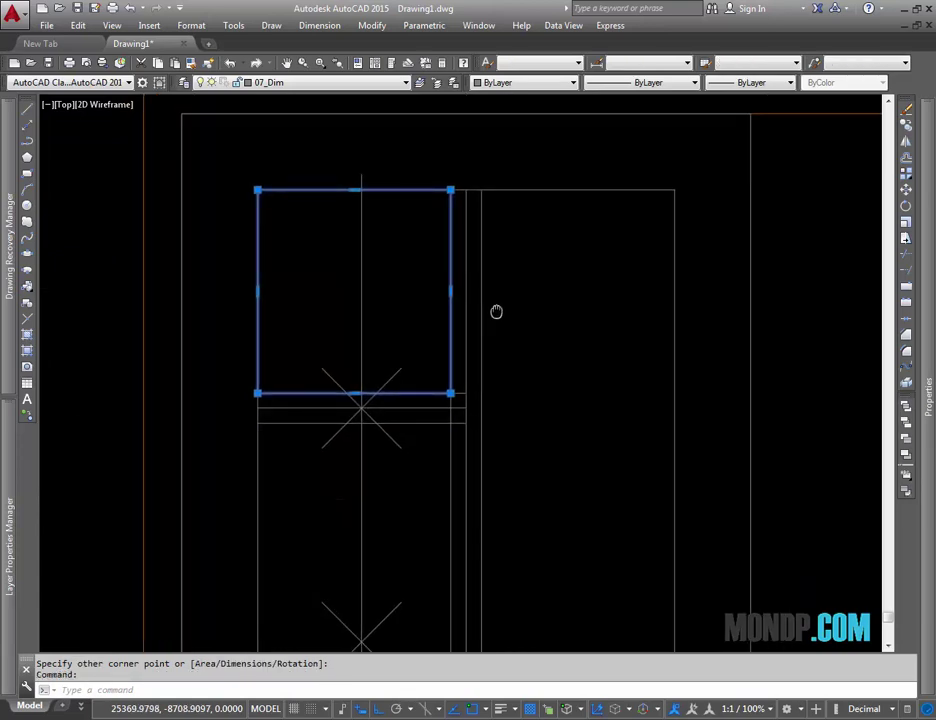
{"action": "type", "text": "o"}
Offset the square 20 units inward to form its inner frame
{"action": "key", "text": "Return"}
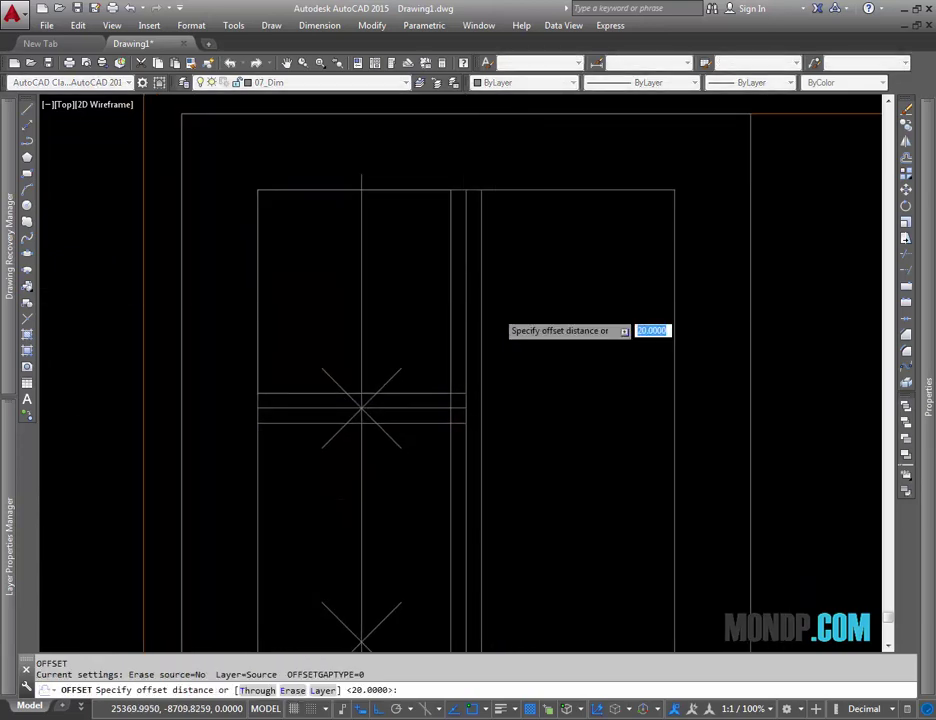
{"action": "key", "text": "Return"}
{"action": "left_click", "coordinate": [450, 312]}
{"action": "left_click", "coordinate": [425, 313]}
{"action": "key", "text": "Escape"}
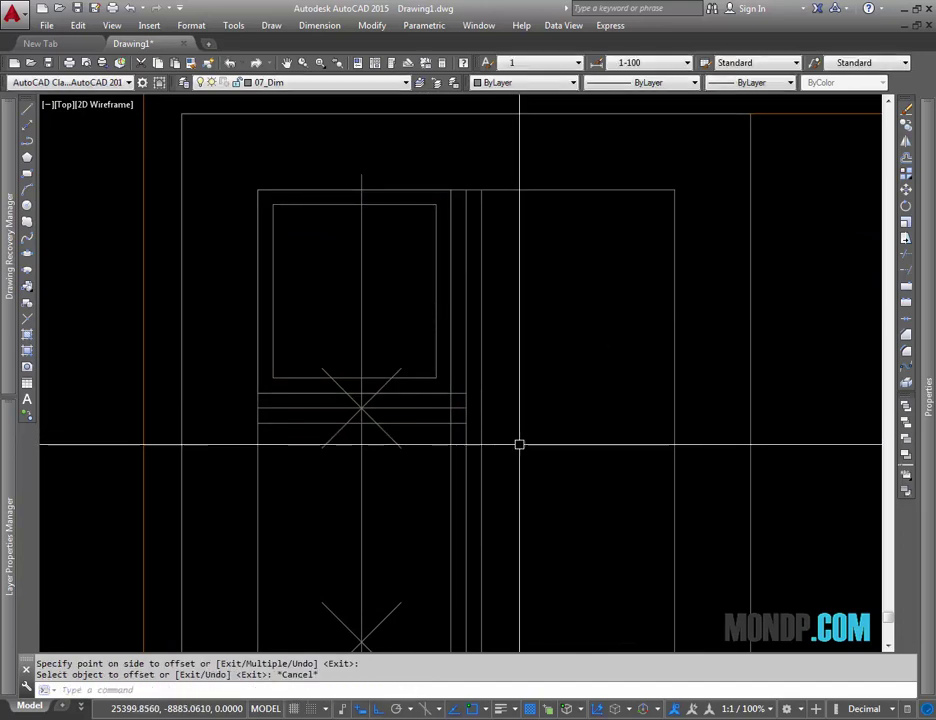
{"action": "left_click", "coordinate": [490, 443]}
{"action": "key", "text": "Escape"}
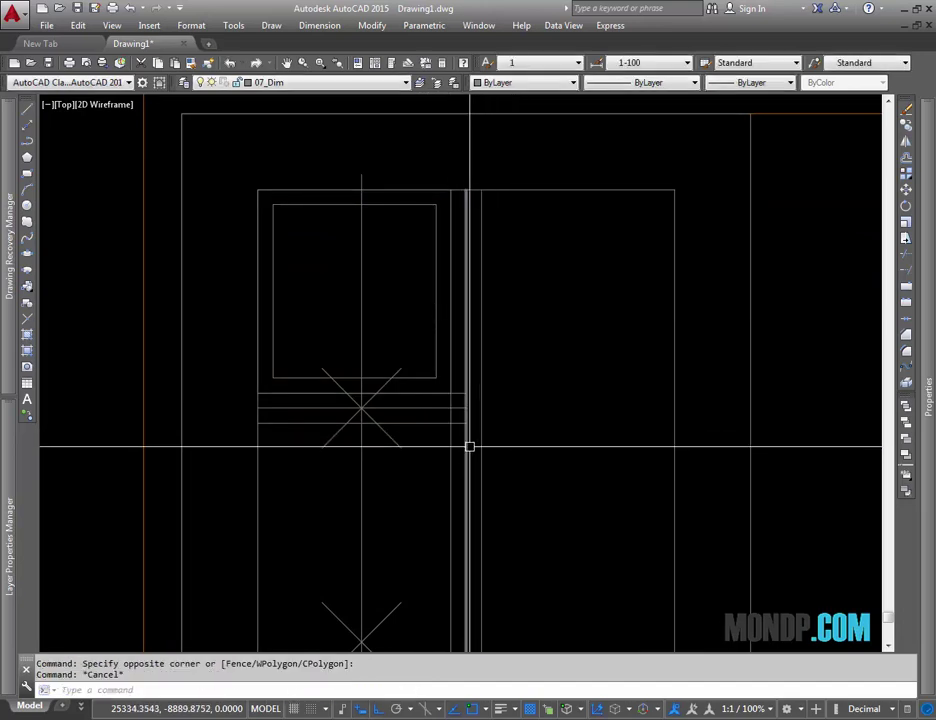
{"action": "key", "text": "Escape"}
{"action": "scroll", "coordinate": [468, 445], "scroll_direction": "down", "scroll_amount": 4}
{"action": "scroll", "coordinate": [456, 351], "scroll_direction": "up", "scroll_amount": 4}
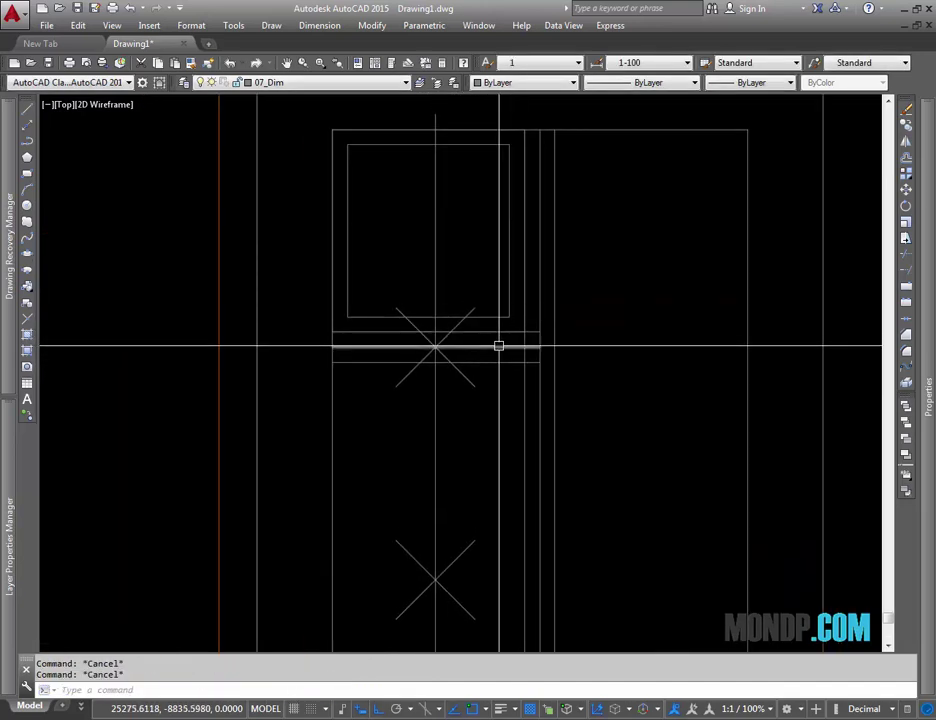
{"action": "key", "text": "Escape"}
{"action": "scroll", "coordinate": [535, 331], "scroll_direction": "up", "scroll_amount": 4}
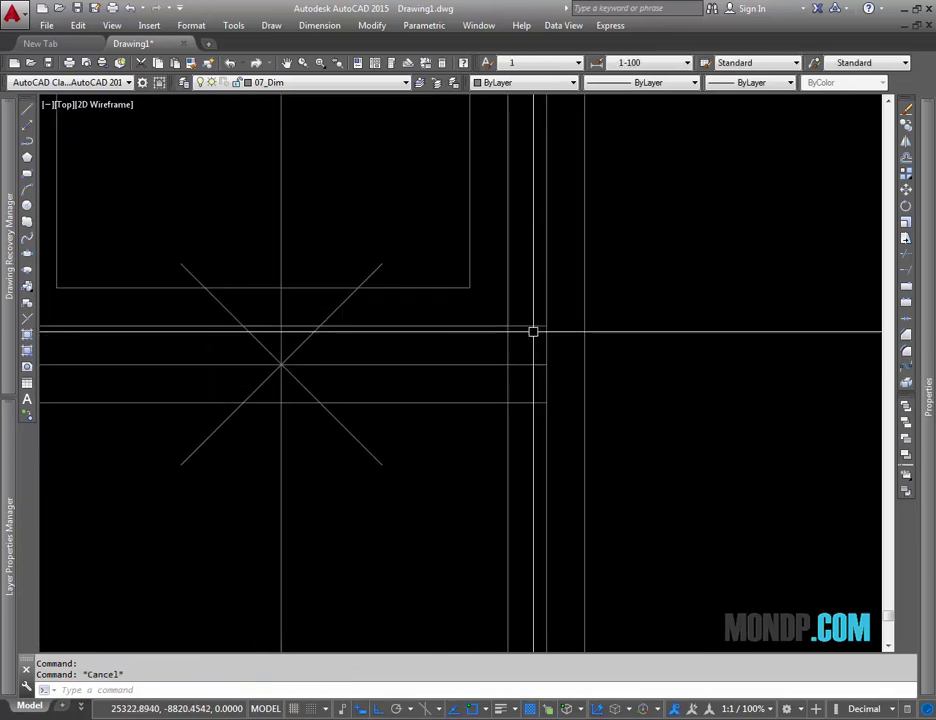
Erase the horizontal and vertical construction lines around the panel
{"action": "type", "text": "e"}
{"action": "key", "text": "Return"}
{"action": "scroll", "coordinate": [522, 405], "scroll_direction": "down", "scroll_amount": 4}
{"action": "left_click", "coordinate": [543, 399]}
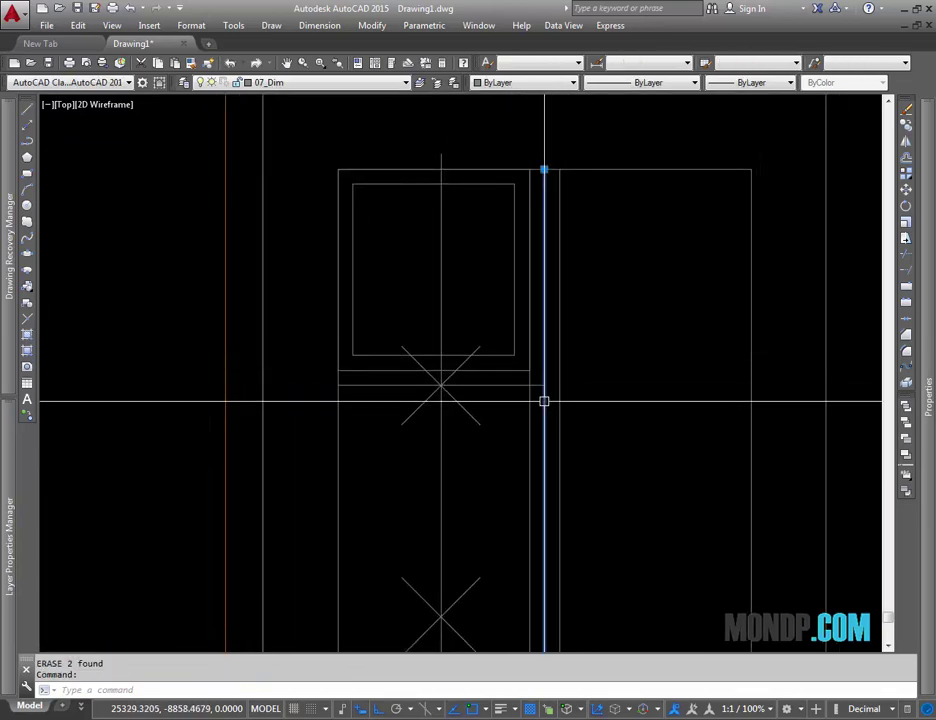
{"action": "type", "text": "e"}
{"action": "key", "text": "Return"}
{"action": "left_click", "coordinate": [544, 381]}
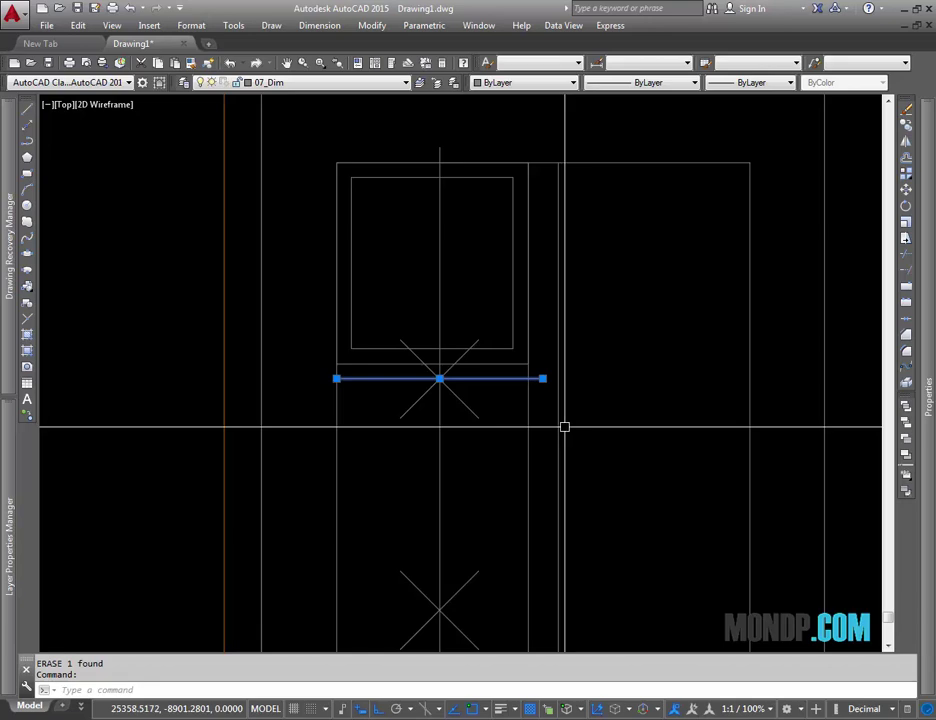
{"action": "key", "text": "Return"}
Window-select both squares for copying with COPY
{"action": "key", "text": "Escape"}
{"action": "scroll", "coordinate": [491, 393], "scroll_direction": "down", "scroll_amount": 3}
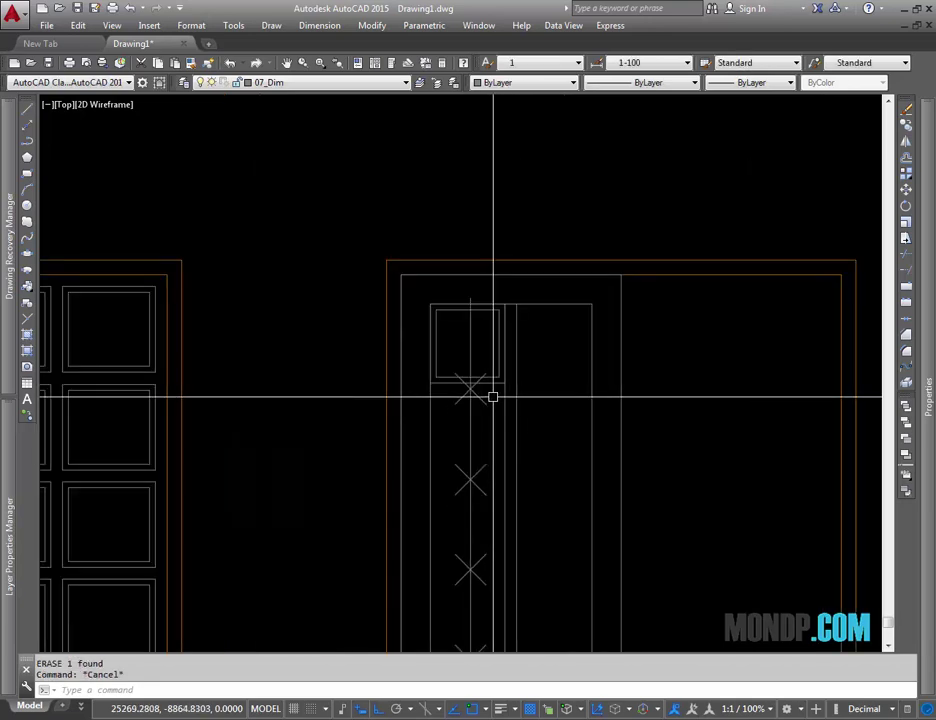
{"action": "scroll", "coordinate": [491, 391], "scroll_direction": "up", "scroll_amount": 3}
{"action": "key", "text": "c"}
{"action": "key", "text": "Return"}
{"action": "left_click", "coordinate": [490, 381]}
{"action": "left_click", "coordinate": [491, 328]}
Copy the two framed squares down the leaf to build a column of five panels
{"action": "scroll", "coordinate": [487, 282], "scroll_direction": "down", "scroll_amount": 2}
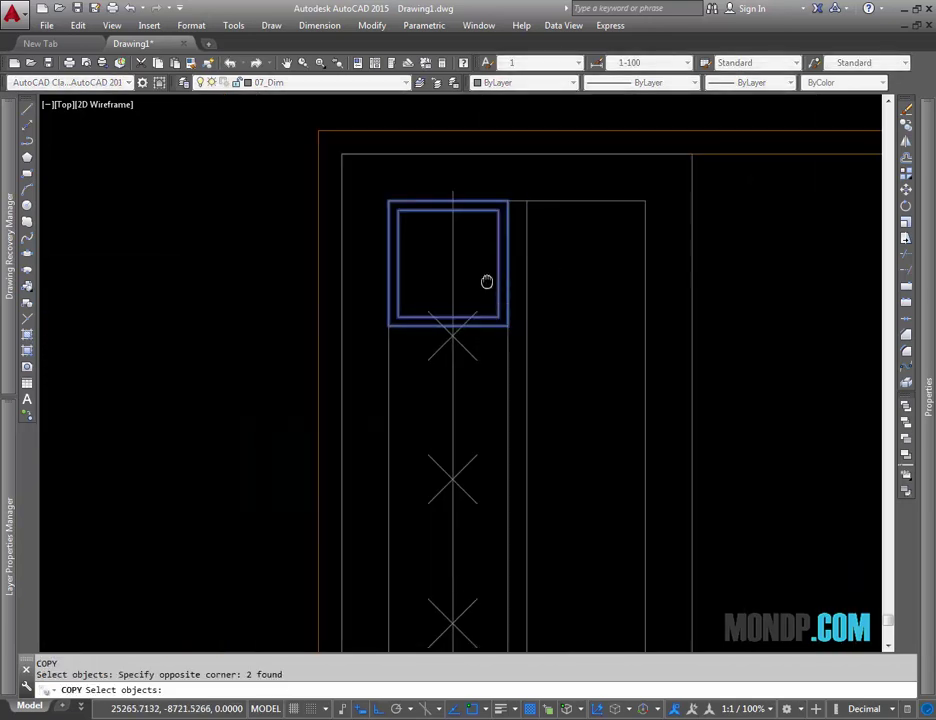
{"action": "key", "text": "Return"}
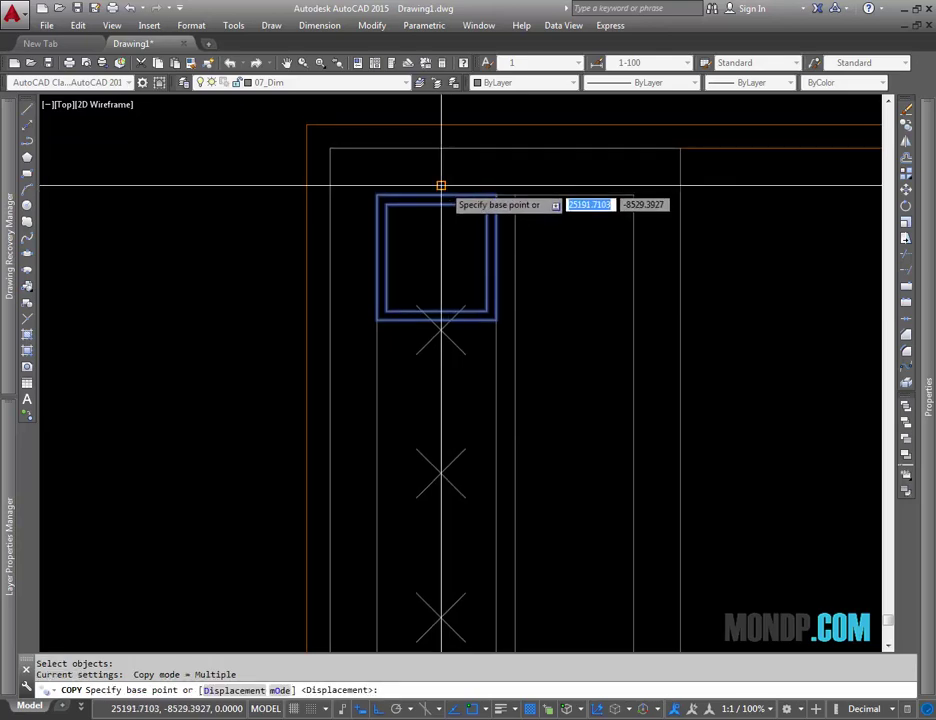
{"action": "left_click", "coordinate": [441, 183]}
{"action": "middle_click_drag", "start_coordinate": [492, 468], "coordinate": [468, 278]}
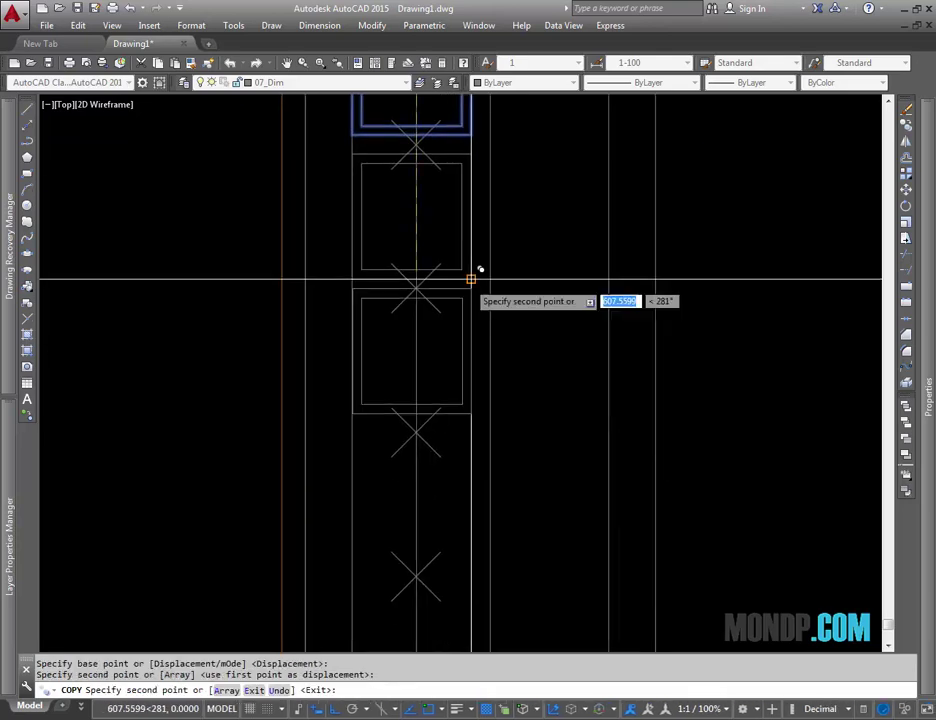
{"action": "left_click", "coordinate": [418, 289]}
{"action": "middle_click_drag", "start_coordinate": [424, 421], "coordinate": [439, 463]}
{"action": "scroll", "coordinate": [424, 388], "scroll_direction": "down", "scroll_amount": 1}
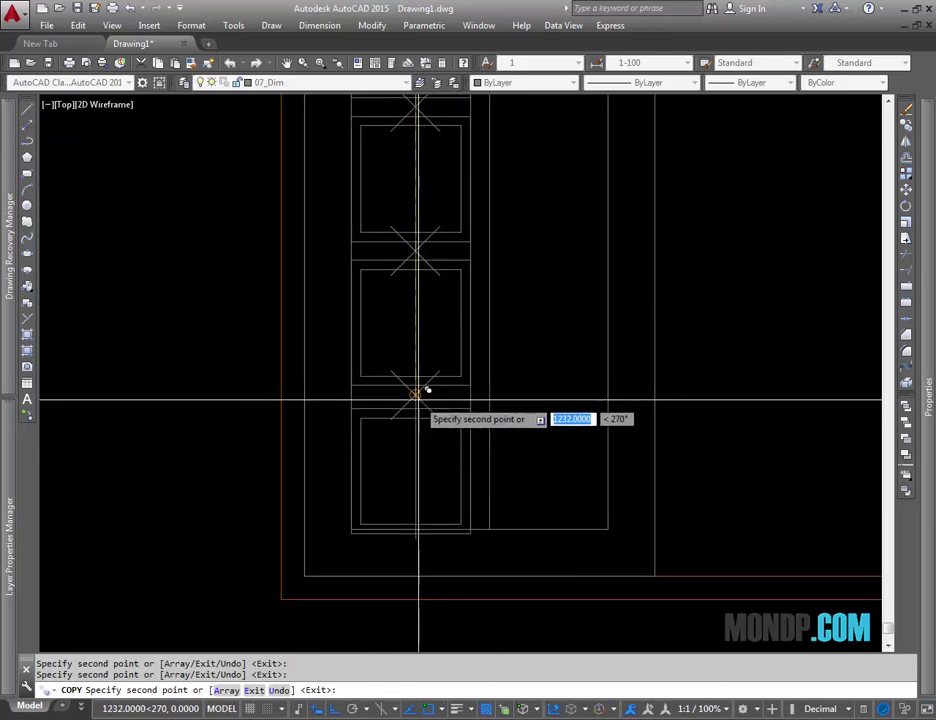
{"action": "scroll", "coordinate": [424, 382], "scroll_direction": "down", "scroll_amount": 1}
{"action": "key", "text": "Escape"}
Erase the vertical centre line running down the door column
{"action": "scroll", "coordinate": [510, 555], "scroll_direction": "down", "scroll_amount": 2}
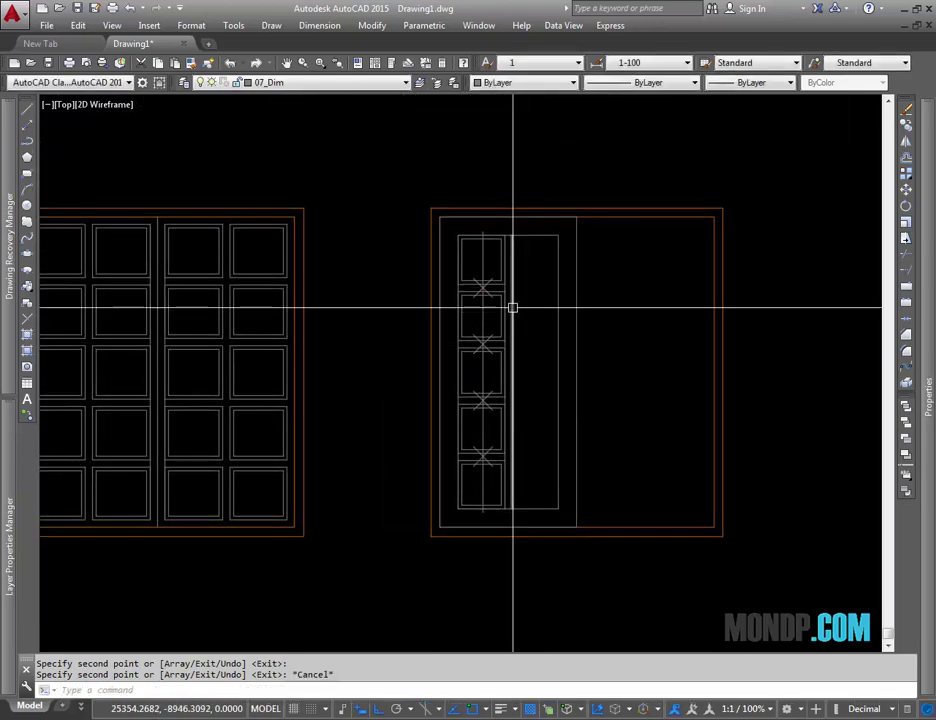
{"action": "left_click", "coordinate": [470, 265]}
{"action": "left_click", "coordinate": [487, 517]}
{"action": "key", "text": "e"}
{"action": "key", "text": "Return"}
{"action": "scroll", "coordinate": [487, 250], "scroll_direction": "up", "scroll_amount": 3}
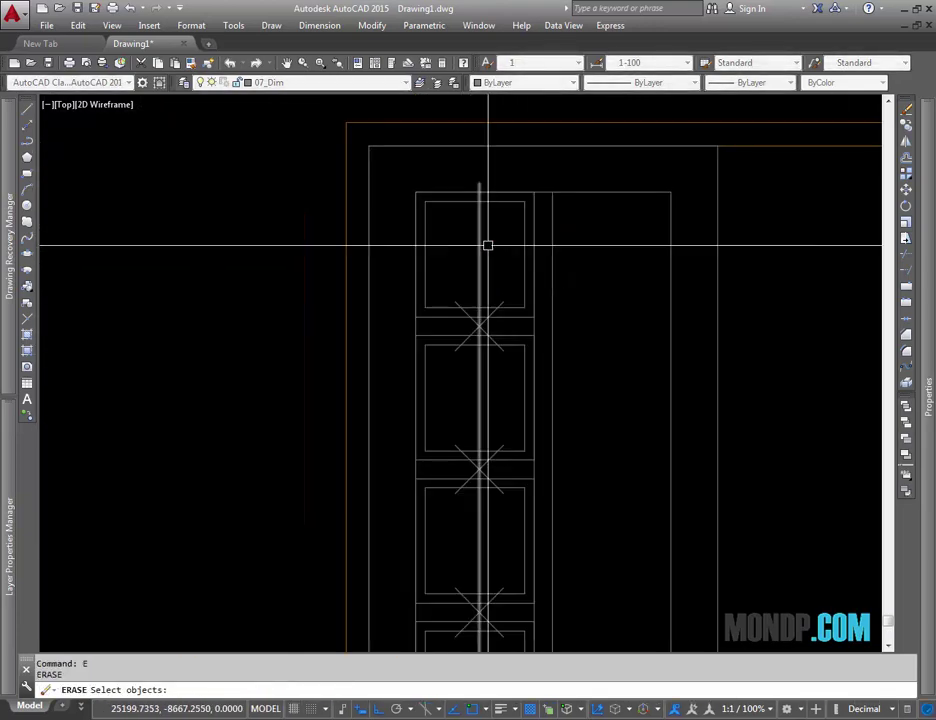
{"action": "key", "text": "Escape"}
{"action": "left_click", "coordinate": [470, 261]}
{"action": "key", "text": "e"}
{"action": "key", "text": "Return"}
Erase the four X division marks between the panels
{"action": "scroll", "coordinate": [497, 430], "scroll_direction": "down", "scroll_amount": 1}
{"action": "scroll", "coordinate": [485, 470], "scroll_direction": "down", "scroll_amount": 1}
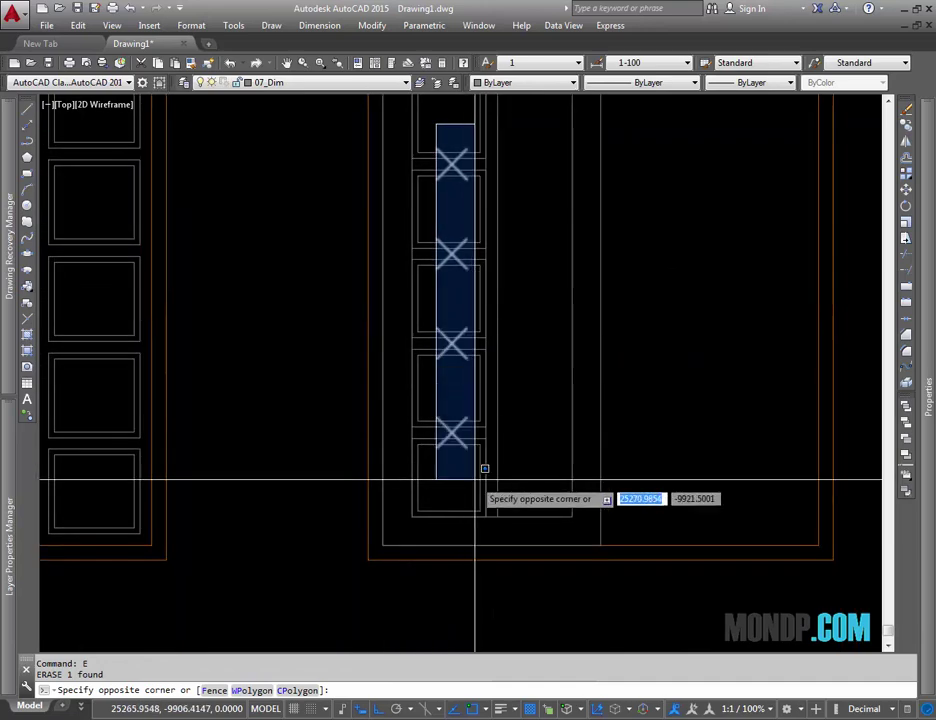
{"action": "left_click", "coordinate": [480, 482]}
{"action": "key", "text": "Return"}
Erase the two leftover guide lines beside the panels
{"action": "scroll", "coordinate": [480, 485], "scroll_direction": "up", "scroll_amount": 2}
{"action": "middle_click_drag", "start_coordinate": [480, 485], "coordinate": [505, 360]}
{"action": "scroll", "coordinate": [504, 261], "scroll_direction": "up", "scroll_amount": 3}
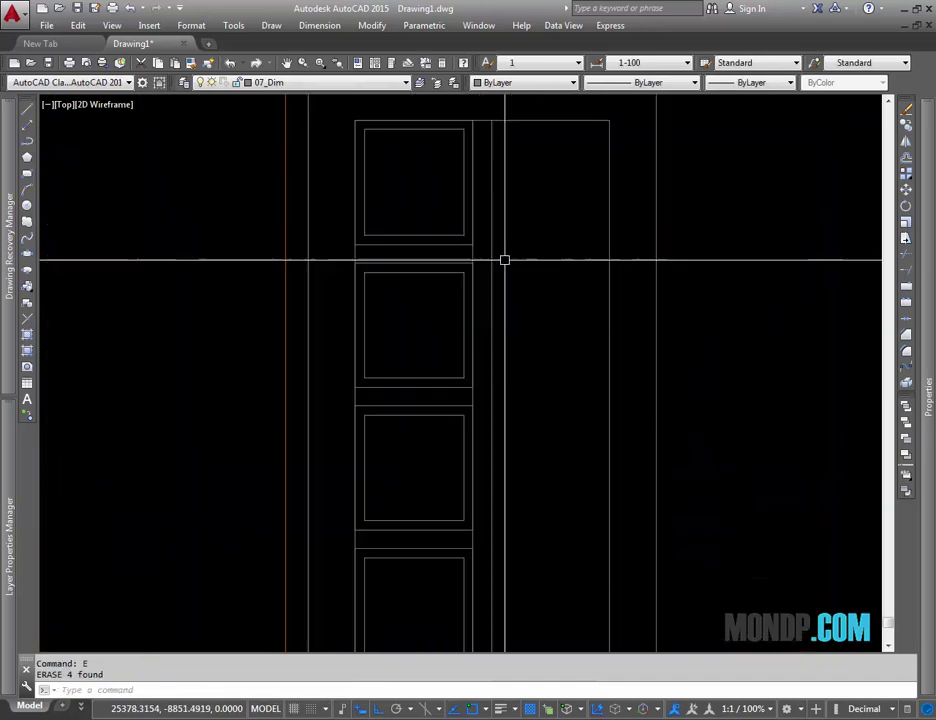
{"action": "scroll", "coordinate": [501, 250], "scroll_direction": "up", "scroll_amount": 2}
{"action": "left_click", "coordinate": [424, 249]}
{"action": "left_click", "coordinate": [480, 255]}
{"action": "key", "text": "e"}
{"action": "key", "text": "Return"}
Start a mirror with a window selection around the panel column
{"action": "scroll", "coordinate": [458, 278], "scroll_direction": "down", "scroll_amount": 3}
{"action": "scroll", "coordinate": [491, 391], "scroll_direction": "up", "scroll_amount": 1}
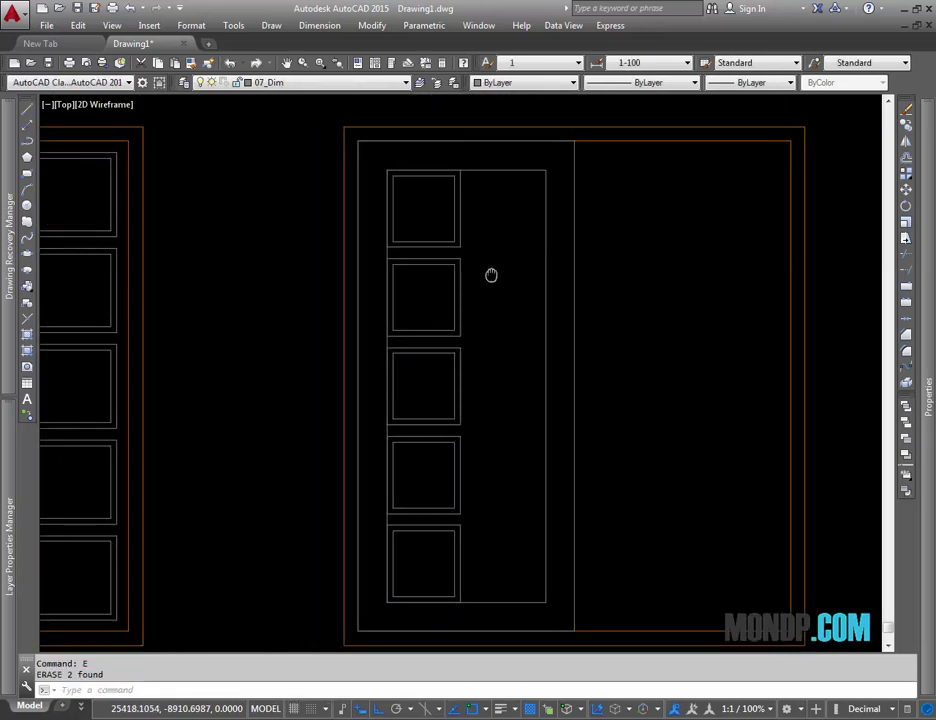
{"action": "type", "text": "mi"}
{"action": "key", "text": "Return"}
{"action": "left_click", "coordinate": [470, 215]}
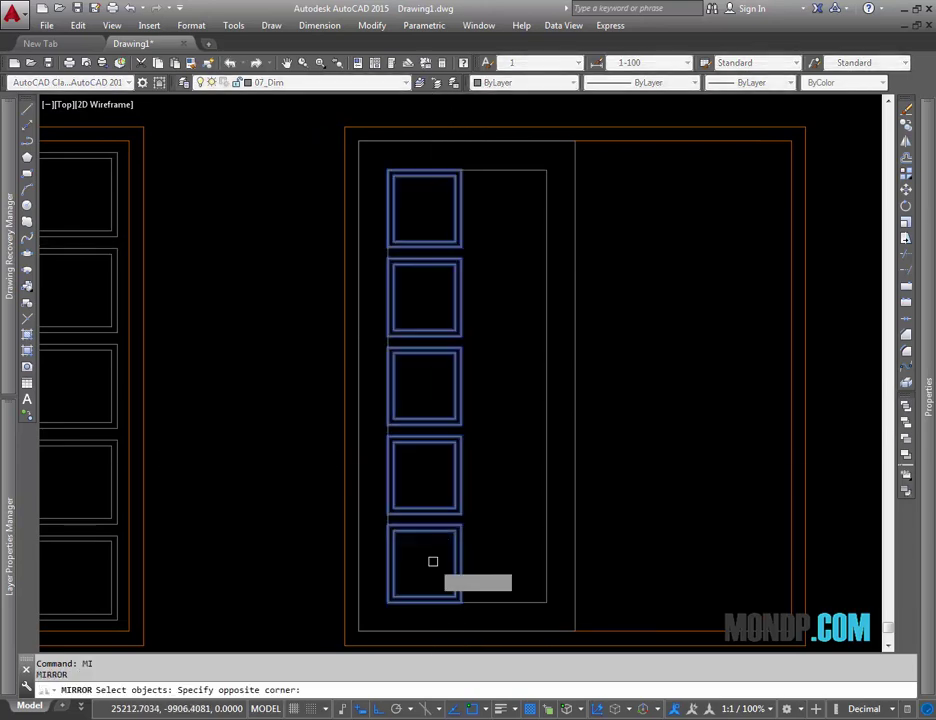
Select the ten panel outlines for a mirror, then cancel the attempt
{"action": "left_click", "coordinate": [432, 560]}
{"action": "key", "text": "Return"}
{"action": "left_click", "coordinate": [468, 170]}
{"action": "middle_click_drag", "start_coordinate": [476, 118], "coordinate": [464, 160]}
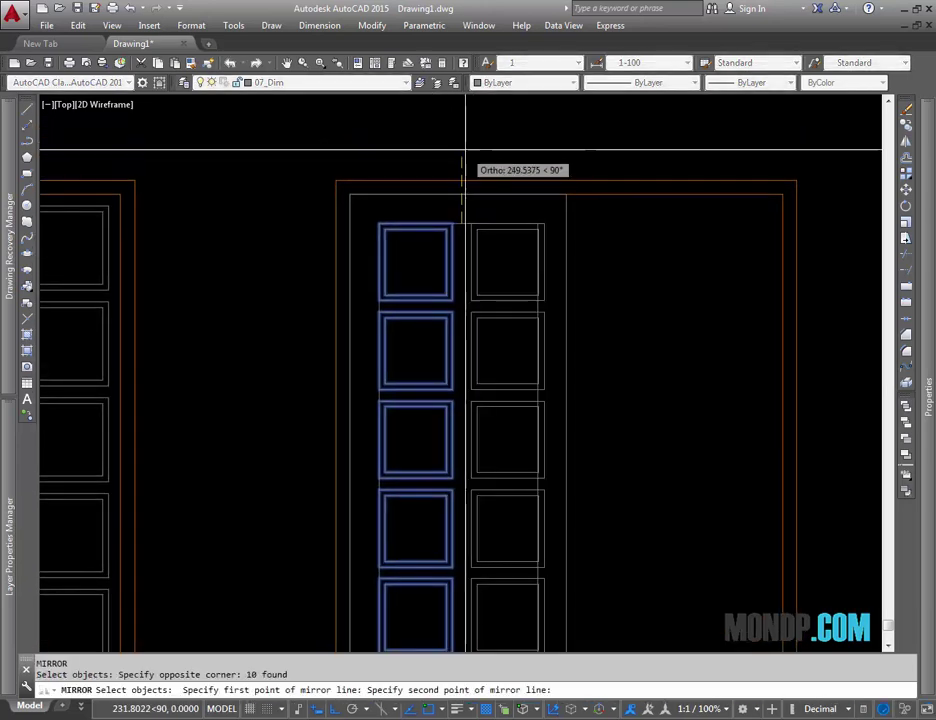
{"action": "key", "text": "Escape"}
Select the ten panel rectangles with MOVE and pick a base point, then cancel the move
{"action": "middle_click_drag", "start_coordinate": [501, 289], "coordinate": [501, 223]}
{"action": "type", "text": "m"}
{"action": "key", "text": "Return"}
{"action": "left_click", "coordinate": [476, 192]}
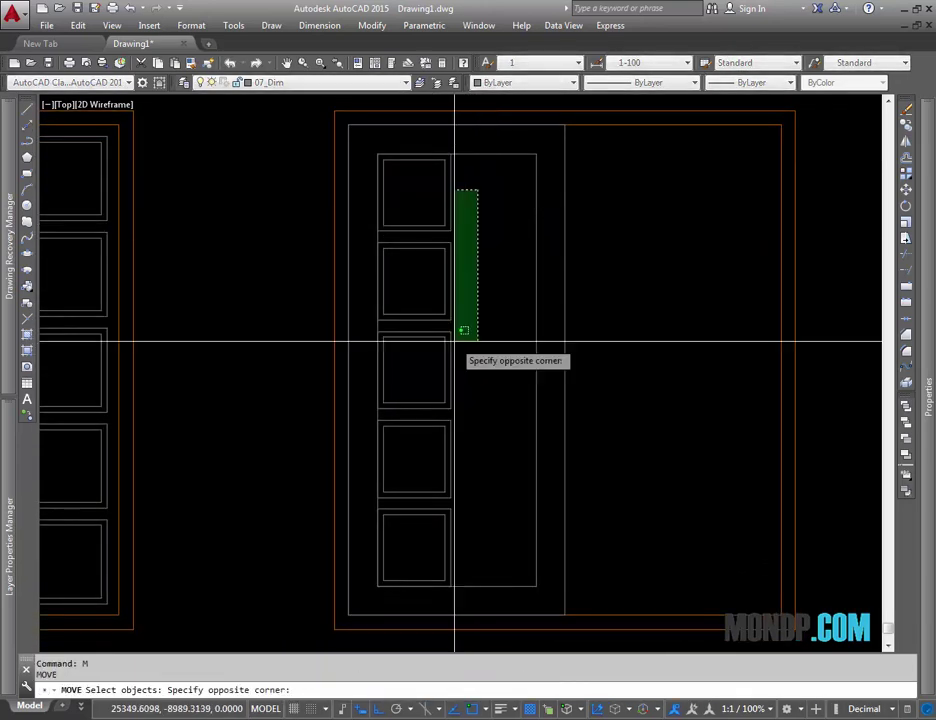
{"action": "left_click", "coordinate": [450, 530]}
{"action": "scroll", "coordinate": [455, 152], "scroll_direction": "up", "scroll_amount": 2}
{"action": "key", "text": "Return"}
{"action": "left_click", "coordinate": [446, 160]}
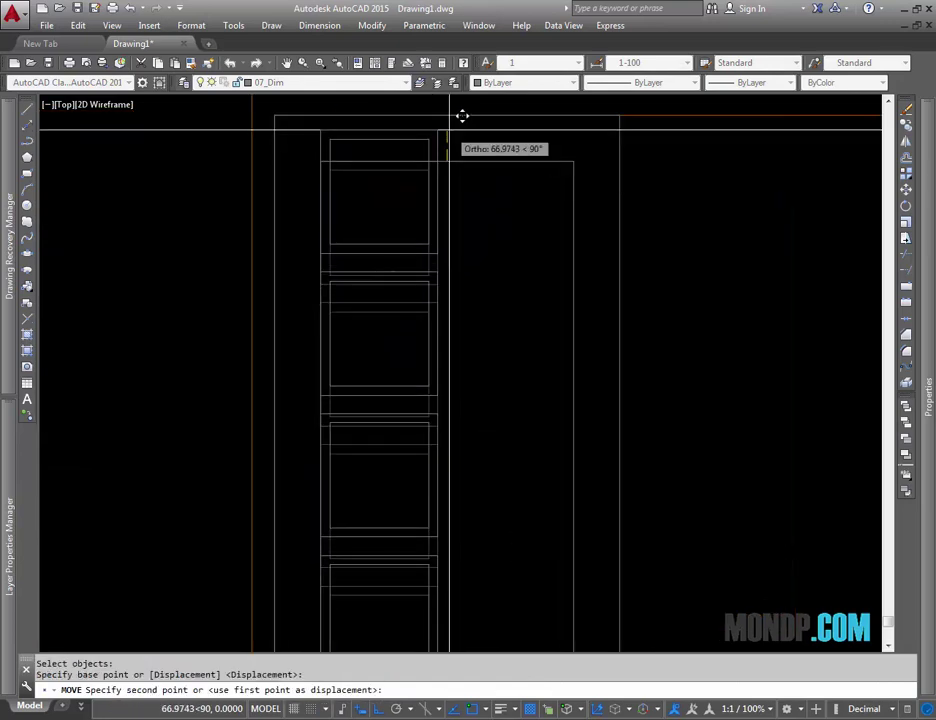
{"action": "key", "text": "Escape"}
{"action": "type", "text": "mi"}
Mirror the panel column into a second column, keeping the original panels
{"action": "key", "text": "Return"}
{"action": "scroll", "coordinate": [455, 160], "scroll_direction": "down", "scroll_amount": 3}
{"action": "left_click", "coordinate": [478, 185]}
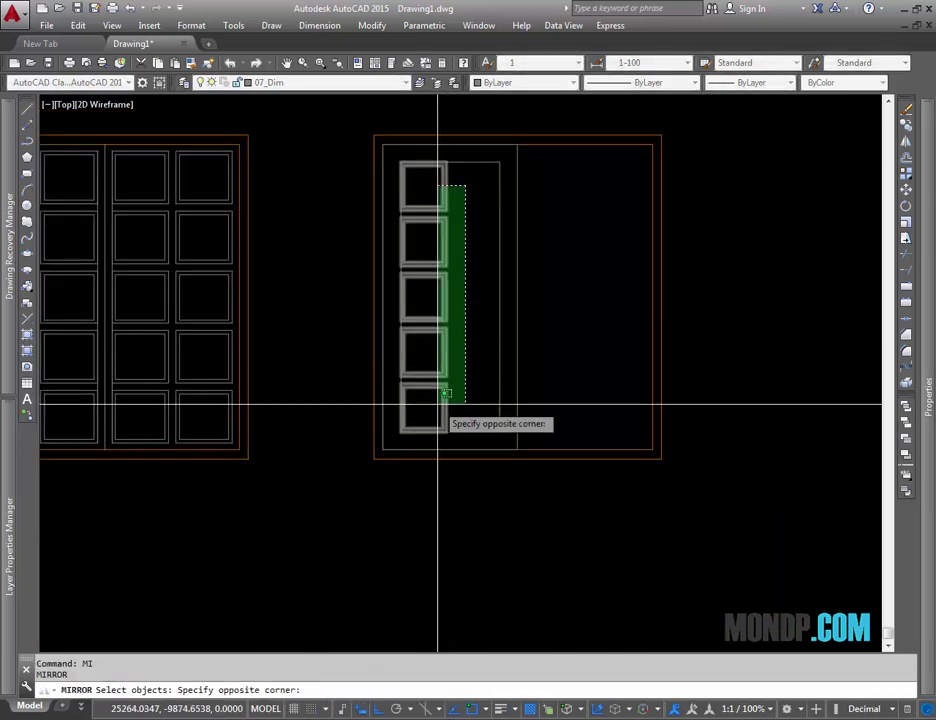
{"action": "left_click", "coordinate": [433, 402]}
{"action": "scroll", "coordinate": [440, 250], "scroll_direction": "up", "scroll_amount": 5}
{"action": "key", "text": "Return"}
{"action": "left_click", "coordinate": [403, 256]}
{"action": "left_click", "coordinate": [418, 207]}
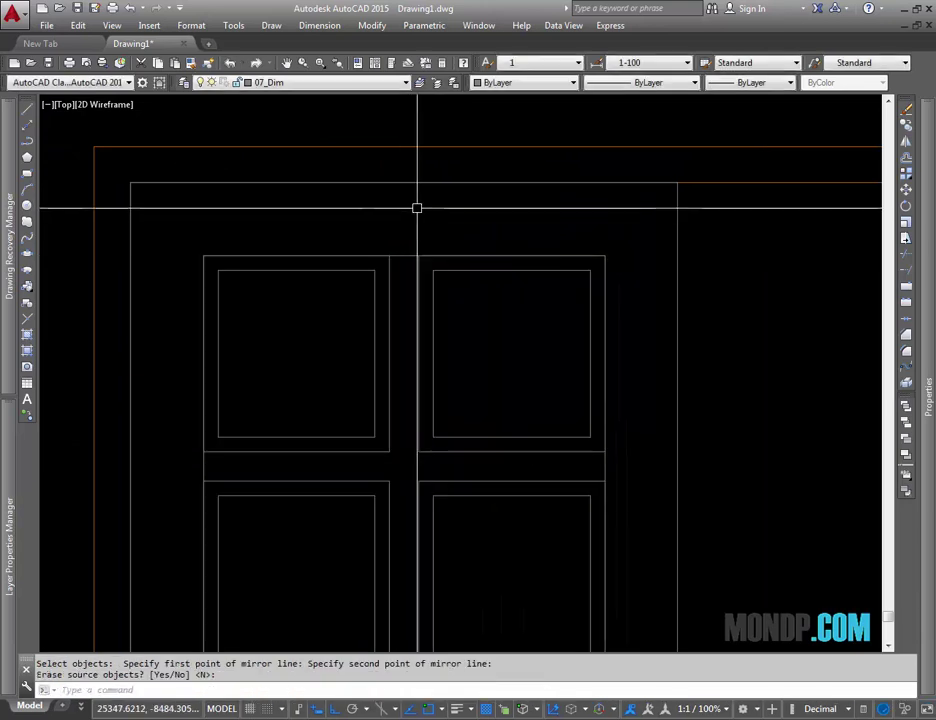
{"action": "scroll", "coordinate": [458, 203], "scroll_direction": "down", "scroll_amount": 3}
{"action": "middle_click_drag", "start_coordinate": [458, 203], "coordinate": [446, 249]}
{"action": "key", "text": "Return"}
Mirror the whole door leaf about a vertical line on its right edge
{"action": "type", "text": "mi"}
{"action": "key", "text": "Return"}
{"action": "scroll", "coordinate": [445, 246], "scroll_direction": "down", "scroll_amount": 1}
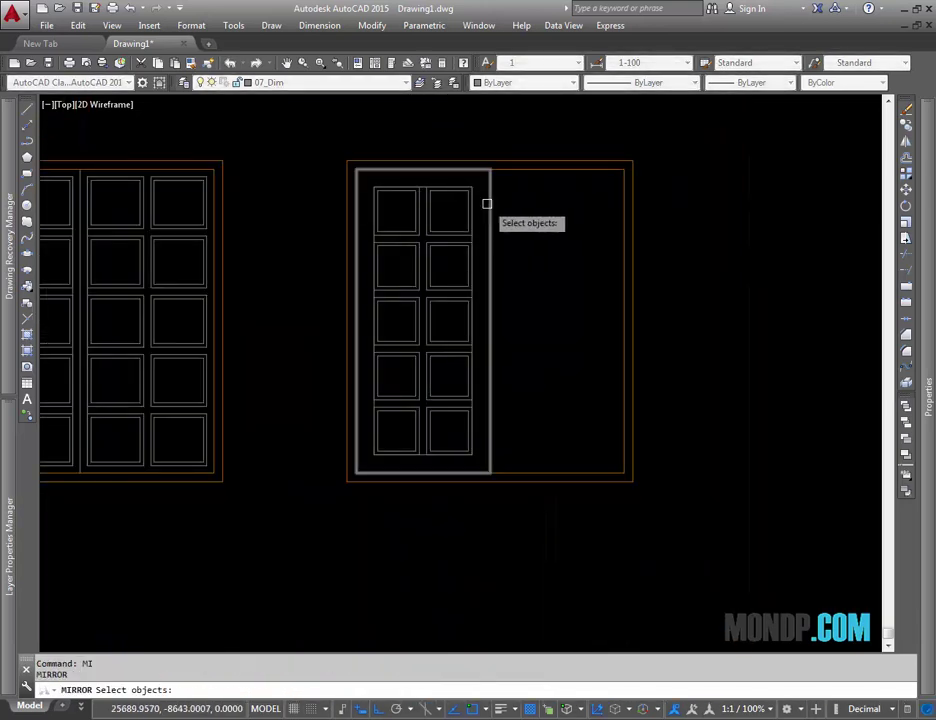
{"action": "left_click", "coordinate": [522, 192]}
{"action": "left_click", "coordinate": [396, 425]}
{"action": "key", "text": "Return"}
{"action": "left_click", "coordinate": [490, 162]}
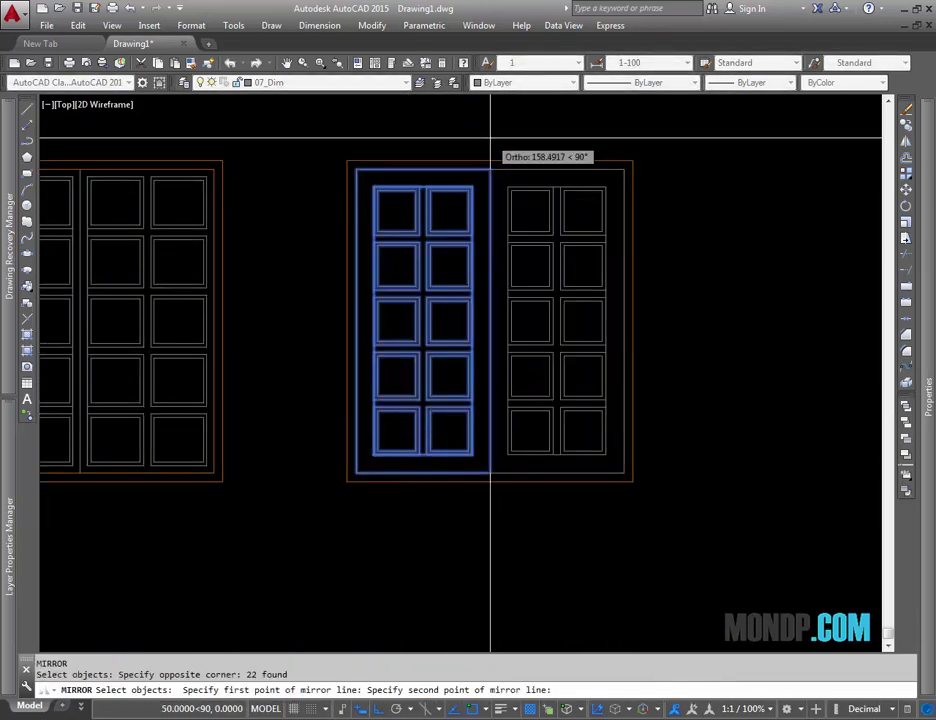
{"action": "left_click", "coordinate": [505, 137]}
{"action": "key", "text": "Return"}
Pan and zoom to centre the complete double door in view
{"action": "middle_click_drag", "start_coordinate": [537, 212], "coordinate": [564, 445]}
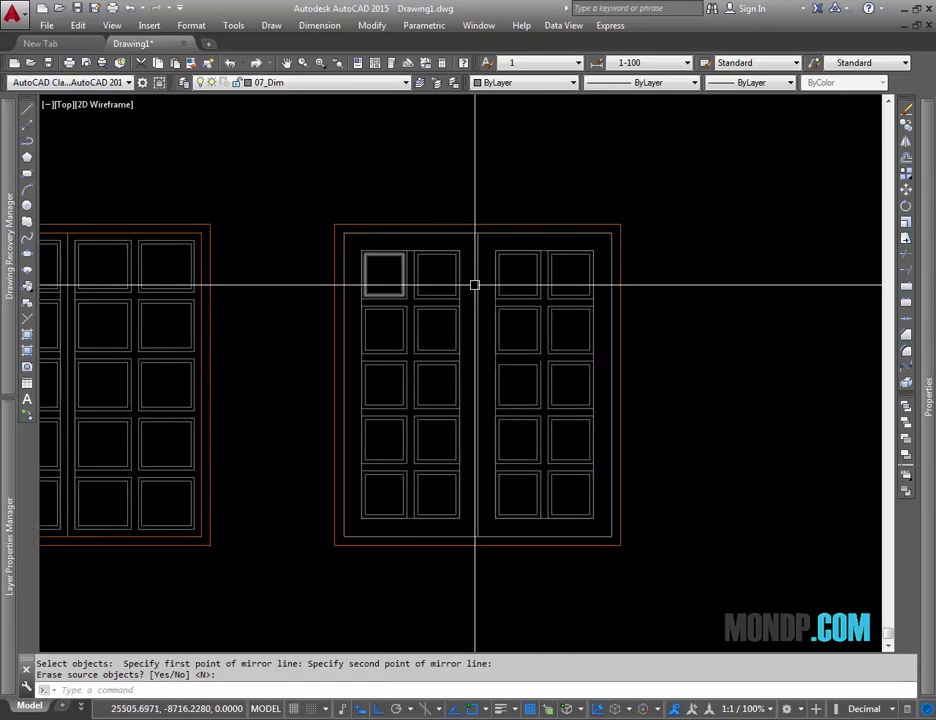
{"action": "middle_click_drag", "start_coordinate": [476, 284], "coordinate": [491, 349]}
{"action": "scroll", "coordinate": [465, 245], "scroll_direction": "up", "scroll_amount": 2}
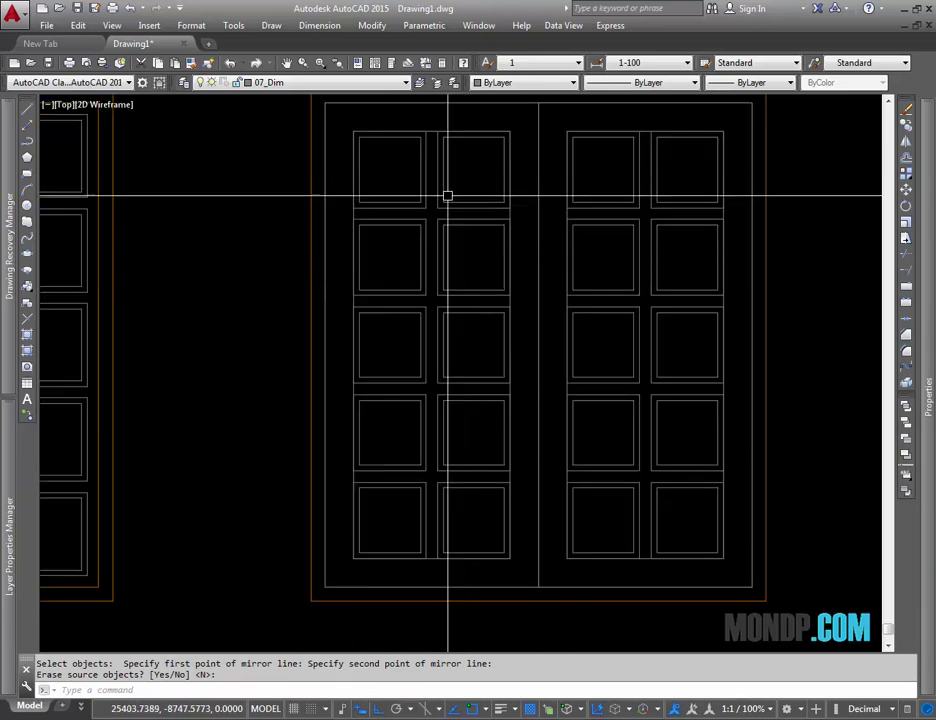
{"action": "middle_click_drag", "start_coordinate": [471, 334], "coordinate": [470, 364]}
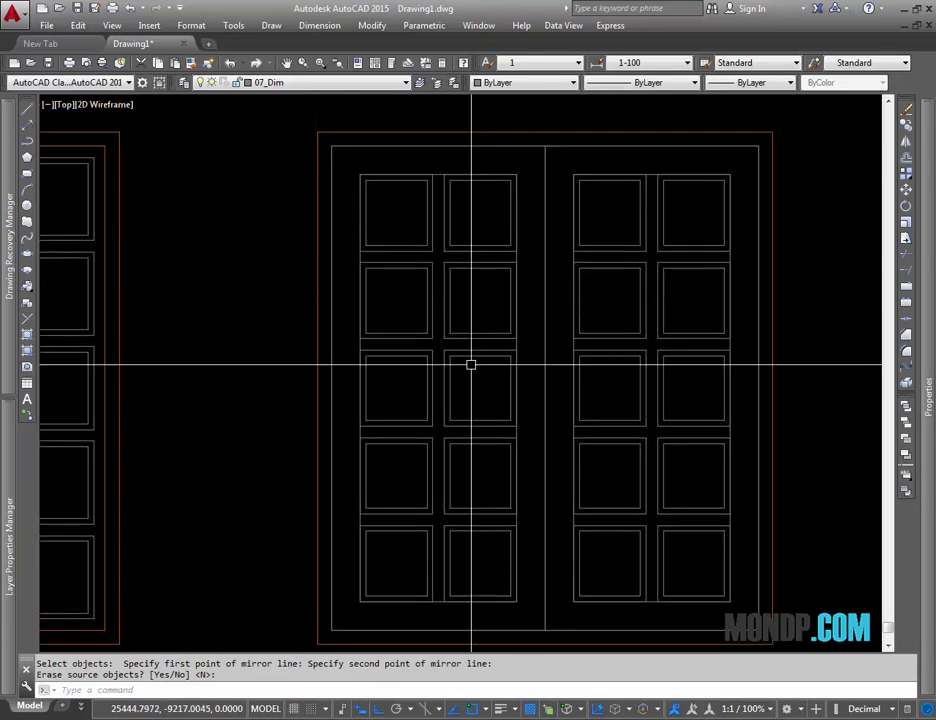
{"action": "type", "text": "n"}
{"action": "key", "text": "Return"}
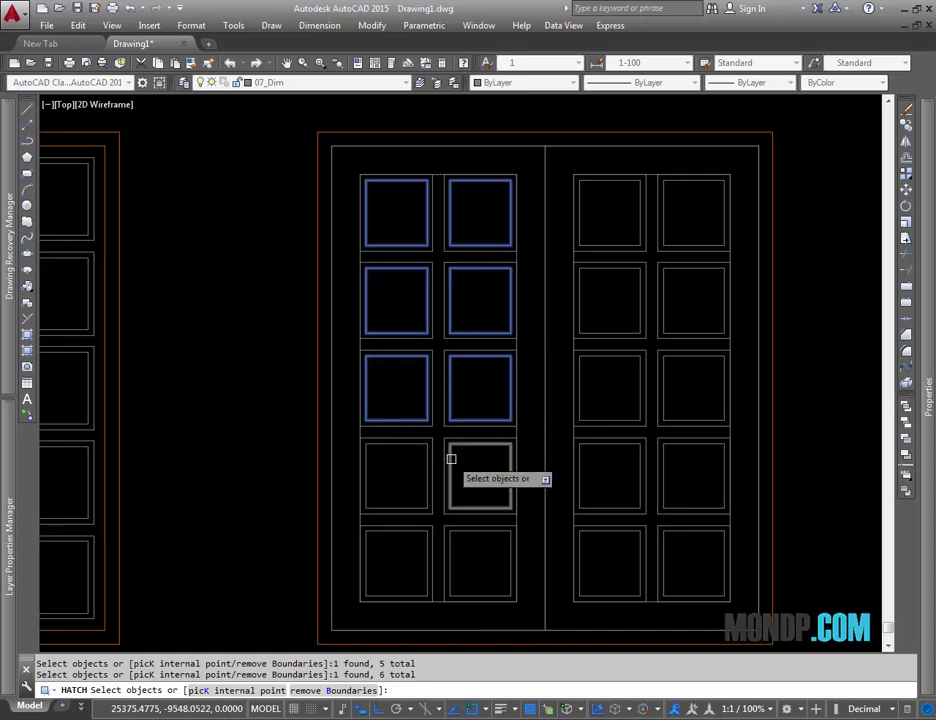
Hatch all twenty glass panels of both leaves with the AR-RROOF pattern
{"action": "left_click", "coordinate": [423, 551]}
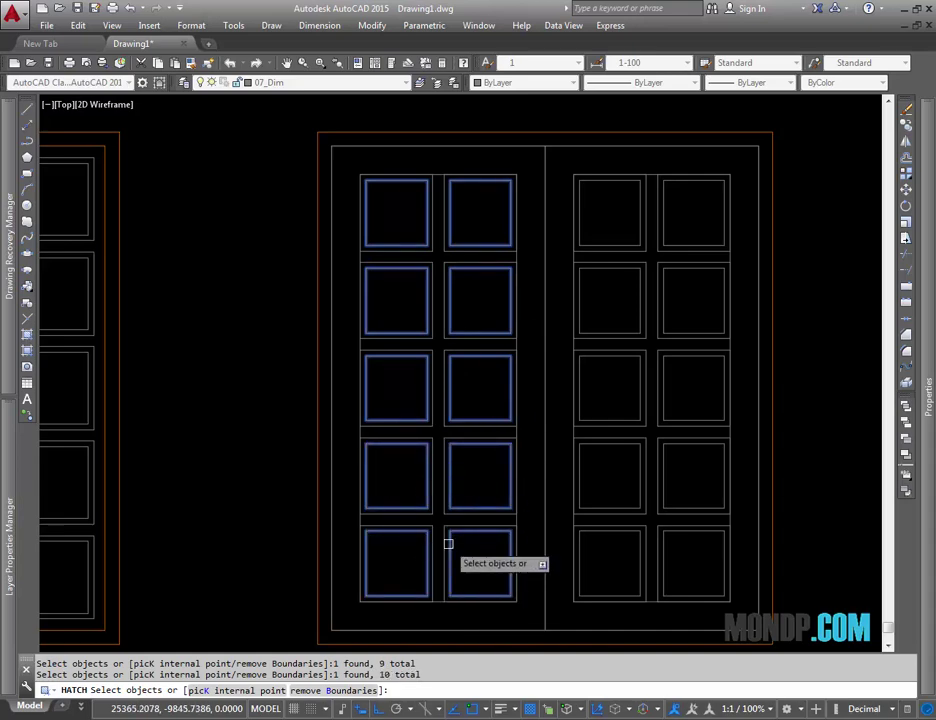
{"action": "middle_click_drag", "start_coordinate": [448, 543], "coordinate": [284, 466]}
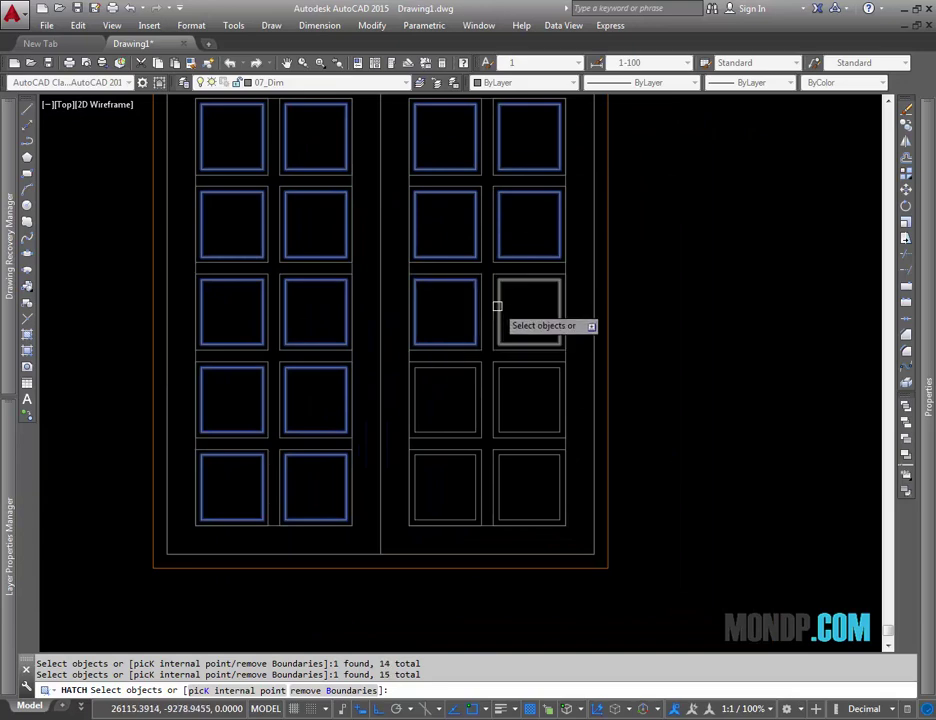
{"action": "left_click", "coordinate": [500, 460]}
{"action": "key", "text": "Return"}
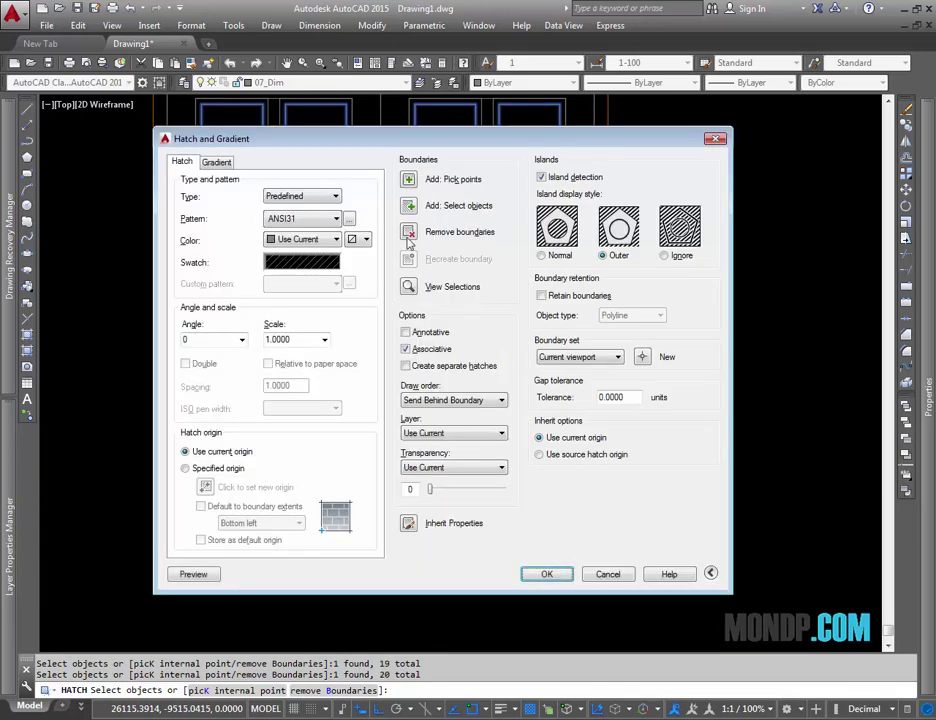
{"action": "left_click", "coordinate": [350, 219]}
{"action": "left_click", "coordinate": [439, 145]}
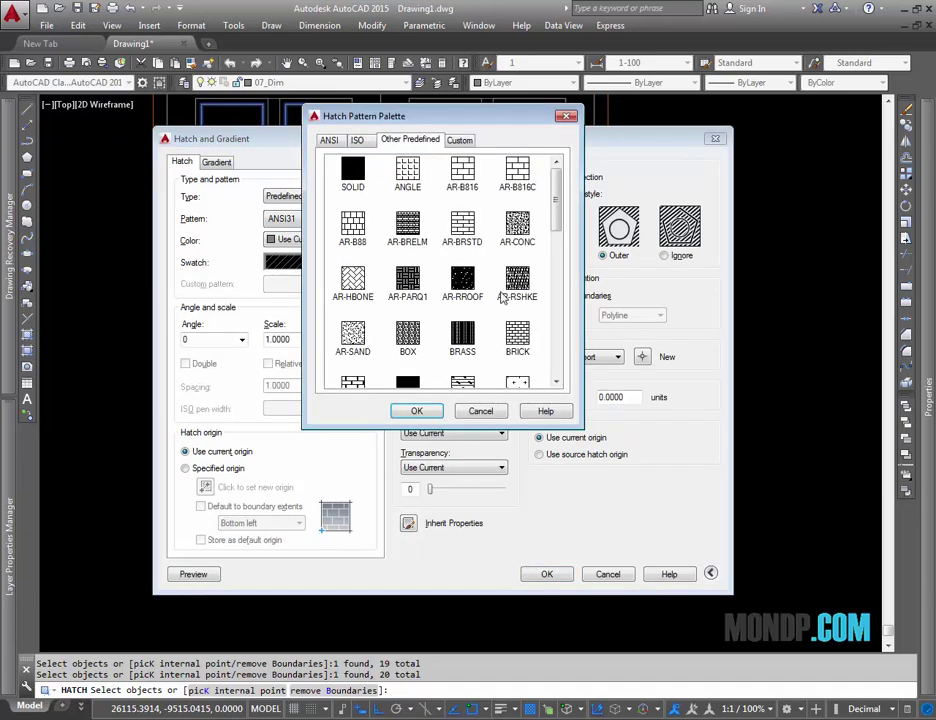
{"action": "left_click", "coordinate": [428, 416]}
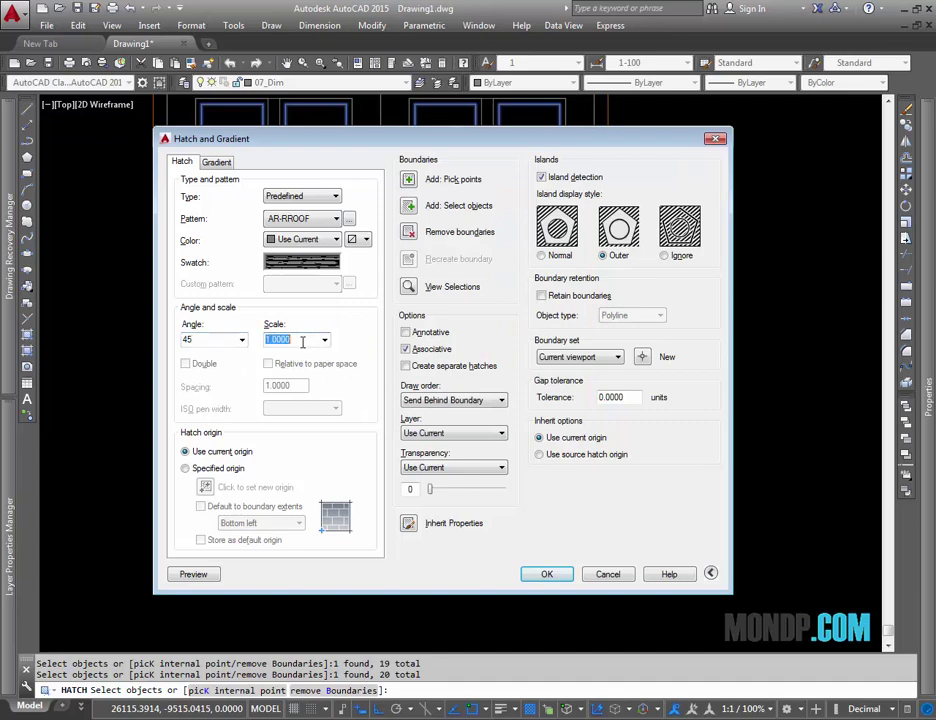
{"action": "left_click", "coordinate": [297, 339]}
{"action": "type", "text": "300"}
{"action": "left_click", "coordinate": [521, 577]}
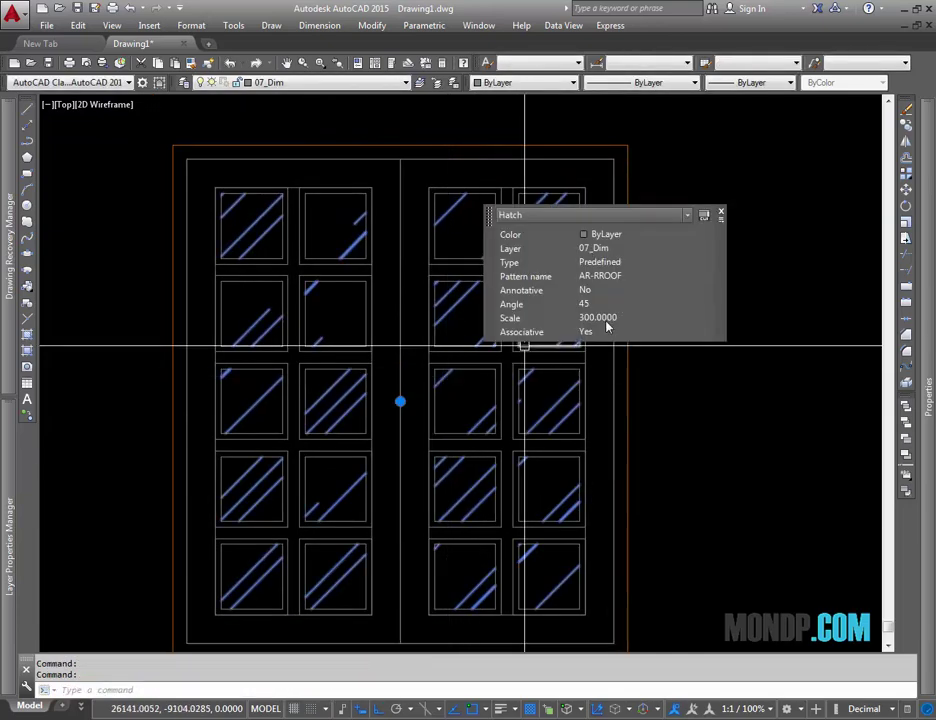
Change the panel hatch scale from 300 to 250
{"action": "type", "text": "0"}
{"action": "key", "text": "Return"}
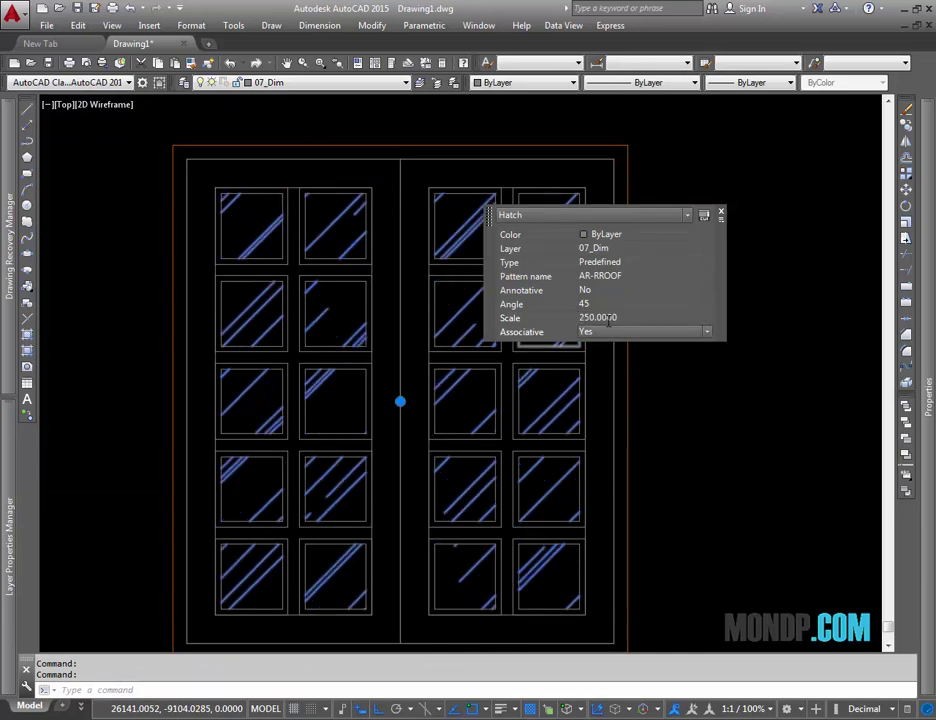
{"action": "key", "text": "Escape"}
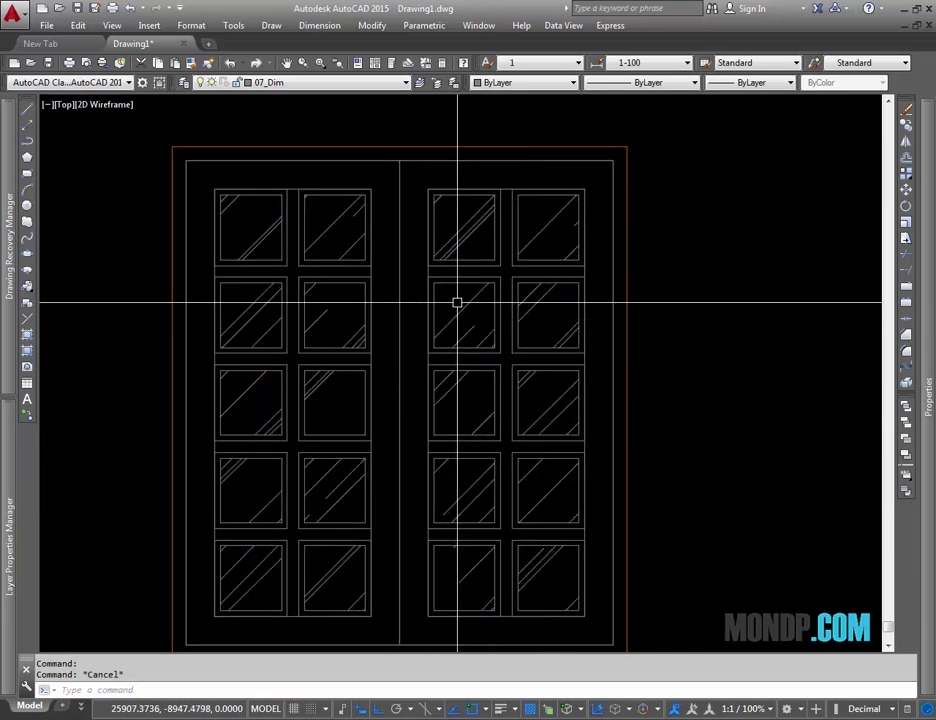
Put the hatch on the 04_Hatch layer and view the hatched double door
{"action": "left_click", "coordinate": [300, 82]}
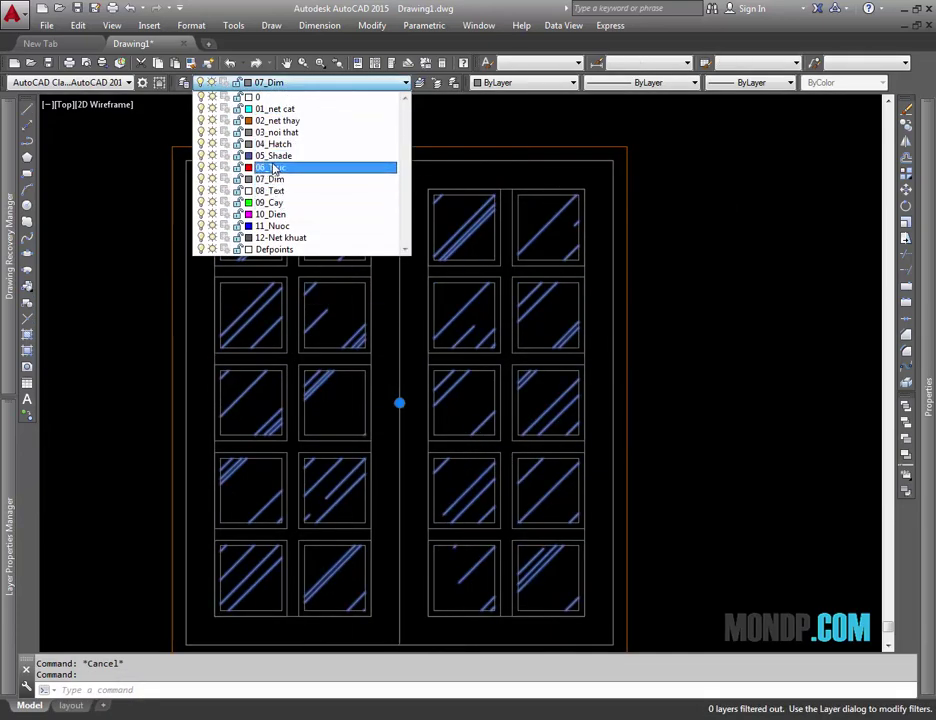
{"action": "left_click", "coordinate": [276, 146]}
{"action": "key", "text": "Escape"}
{"action": "scroll", "coordinate": [497, 355], "scroll_direction": "down", "scroll_amount": 5}
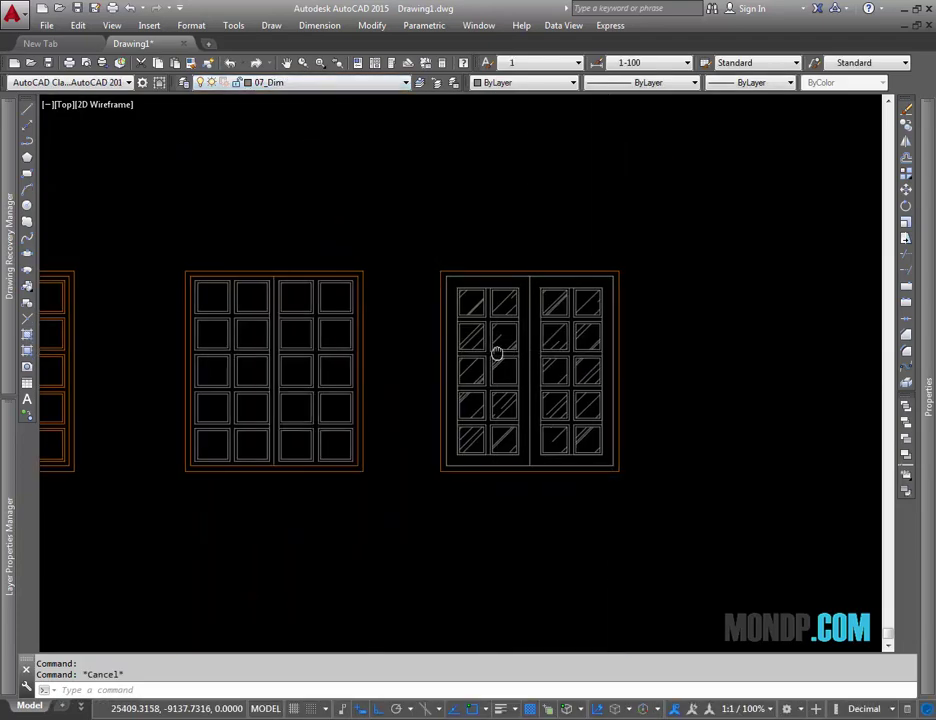
{"action": "scroll", "coordinate": [520, 376], "scroll_direction": "up", "scroll_amount": 4}
{"action": "mouse_move", "coordinate": [510, 382]}
{"action": "middle_mouse_down"}
{"action": "mouse_move", "coordinate": [685, 409]}
{"action": "mouse_move", "coordinate": [683, 352]}
{"action": "mouse_move", "coordinate": [689, 478]}
{"action": "middle_mouse_up"}
{"action": "scroll", "coordinate": [587, 388], "scroll_direction": "down", "scroll_amount": 2}
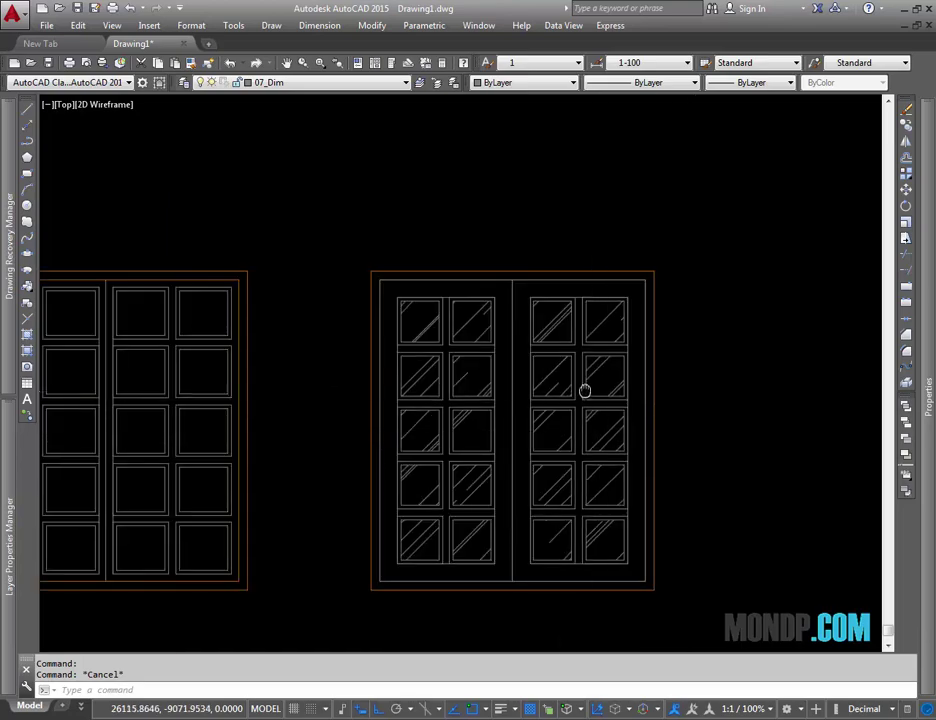
{"action": "scroll", "coordinate": [470, 320], "scroll_direction": "up", "scroll_amount": 2}
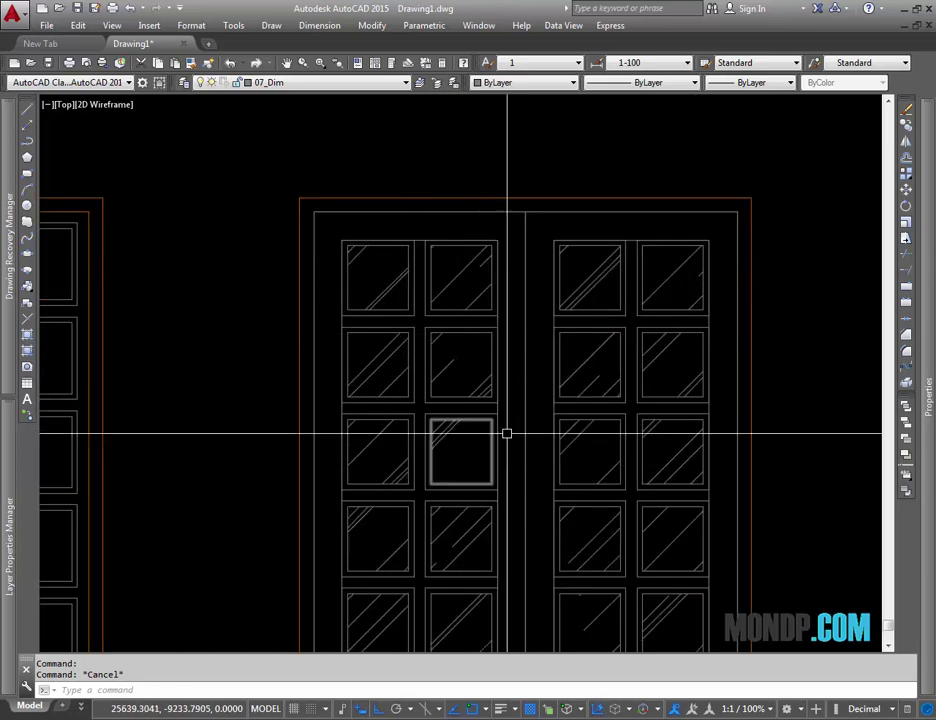
{"action": "scroll", "coordinate": [497, 318], "scroll_direction": "up", "scroll_amount": 3}
Erase the redundant rectangle on the double door's left leaf
{"action": "left_click", "coordinate": [497, 318]}
{"action": "type", "text": "E"}
{"action": "key", "text": "Return"}
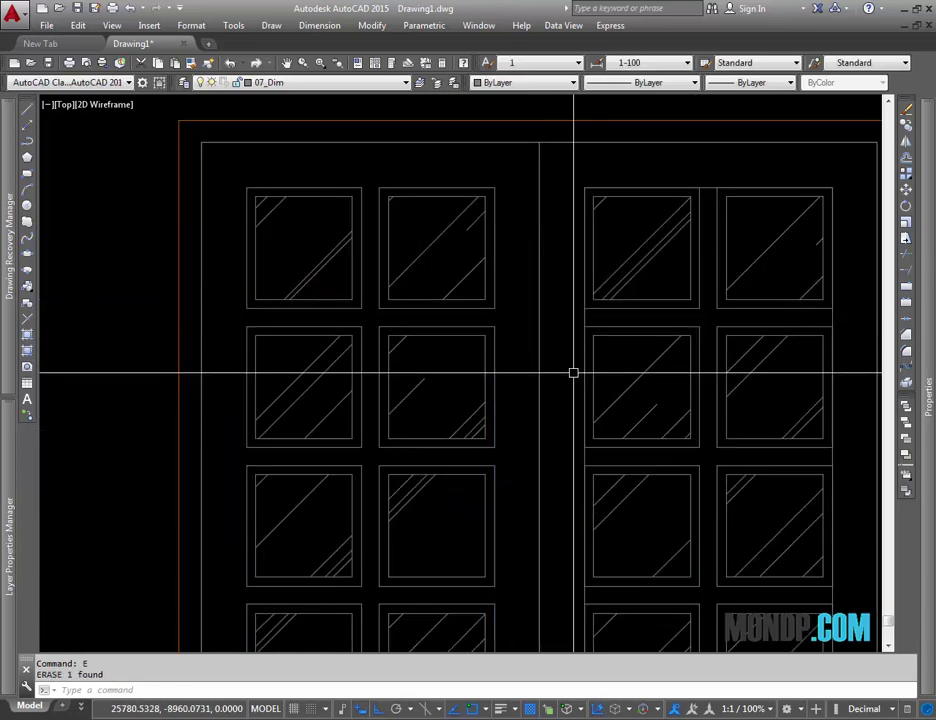
Zoom and pan around the double door to inspect its hatched panels
{"action": "scroll", "coordinate": [585, 315], "scroll_direction": "down", "scroll_amount": 3}
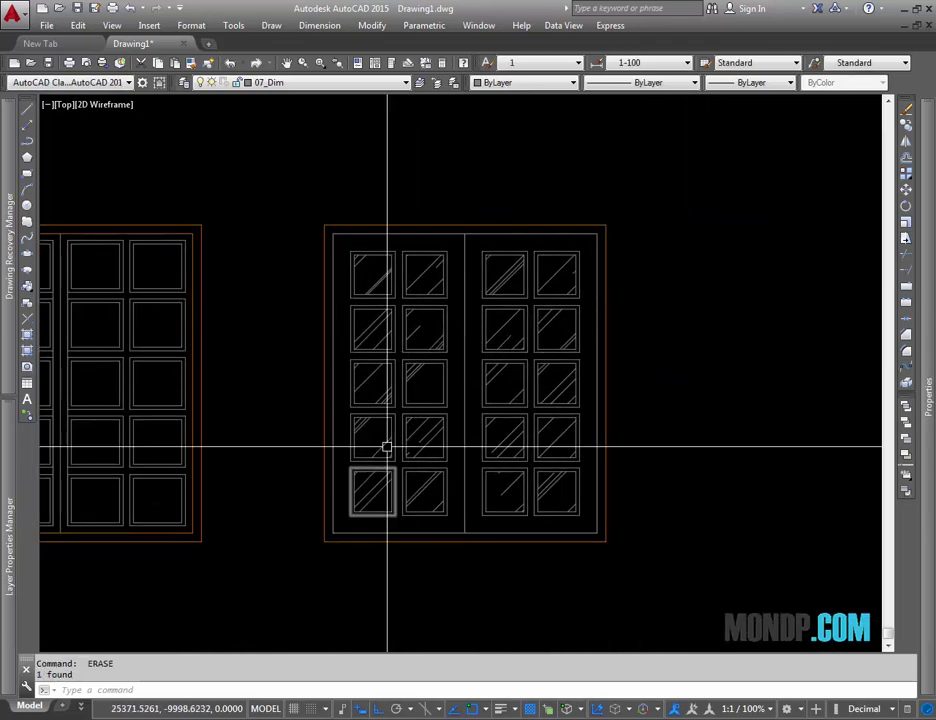
{"action": "scroll", "coordinate": [412, 266], "scroll_direction": "up", "scroll_amount": 2}
{"action": "scroll", "coordinate": [470, 300], "scroll_direction": "up", "scroll_amount": 2}
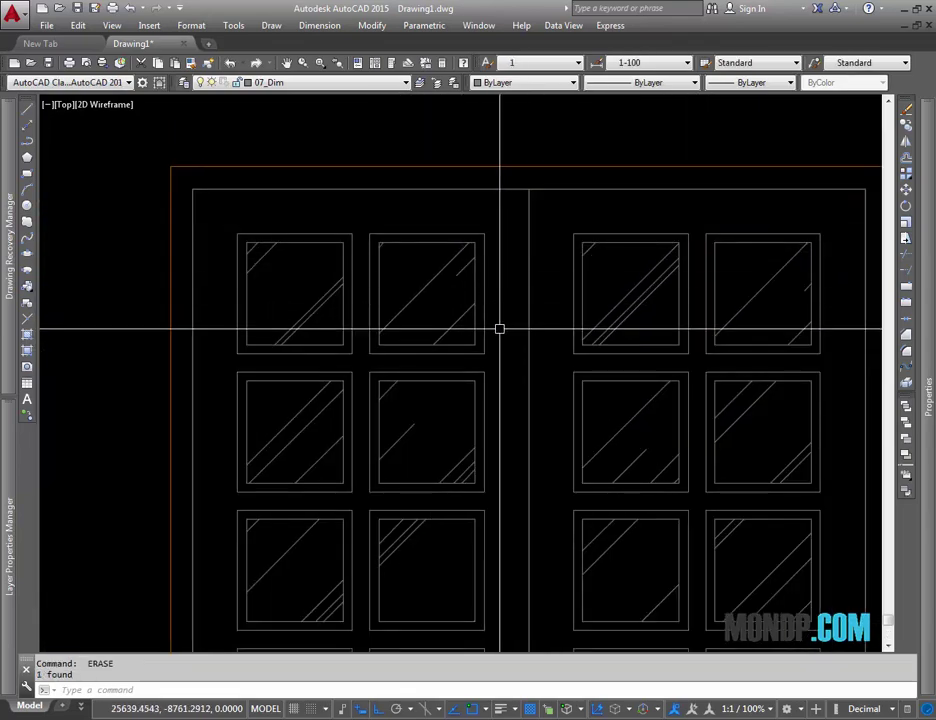
{"action": "scroll", "coordinate": [435, 288], "scroll_direction": "down", "scroll_amount": 2}
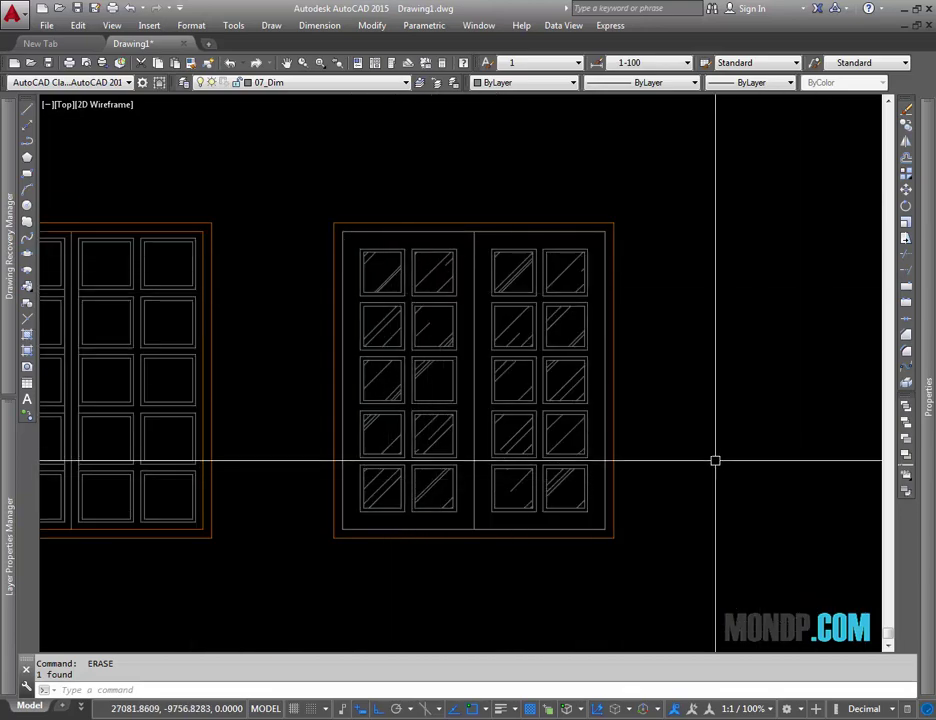
{"action": "middle_click_drag", "start_coordinate": [715, 461], "coordinate": [720, 414]}
{"action": "middle_click_drag", "start_coordinate": [667, 262], "coordinate": [715, 277]}
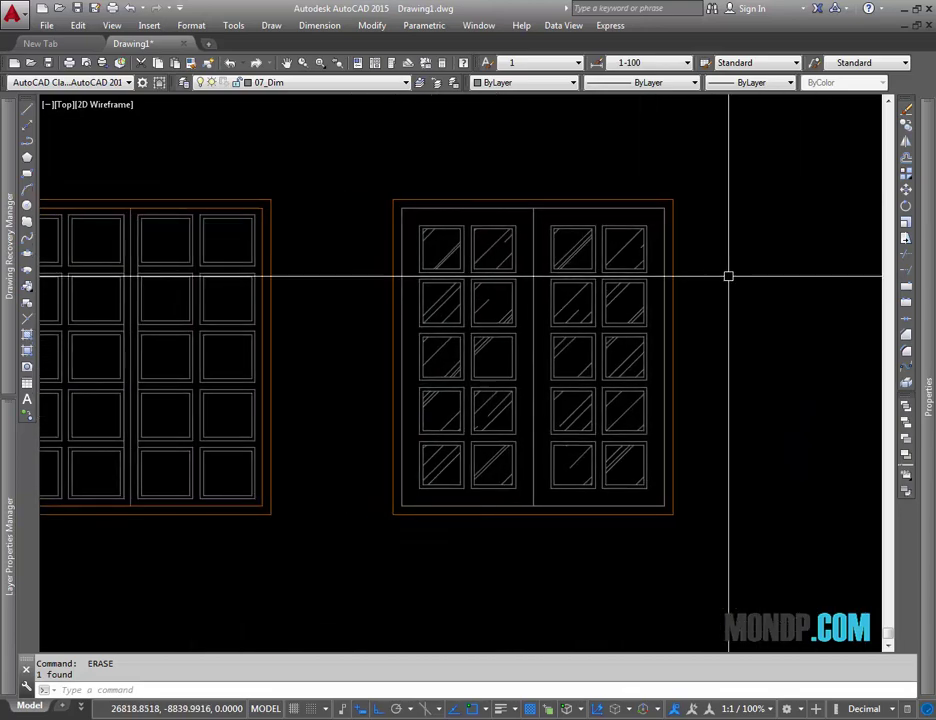
{"action": "scroll", "coordinate": [544, 226], "scroll_direction": "up", "scroll_amount": 4}
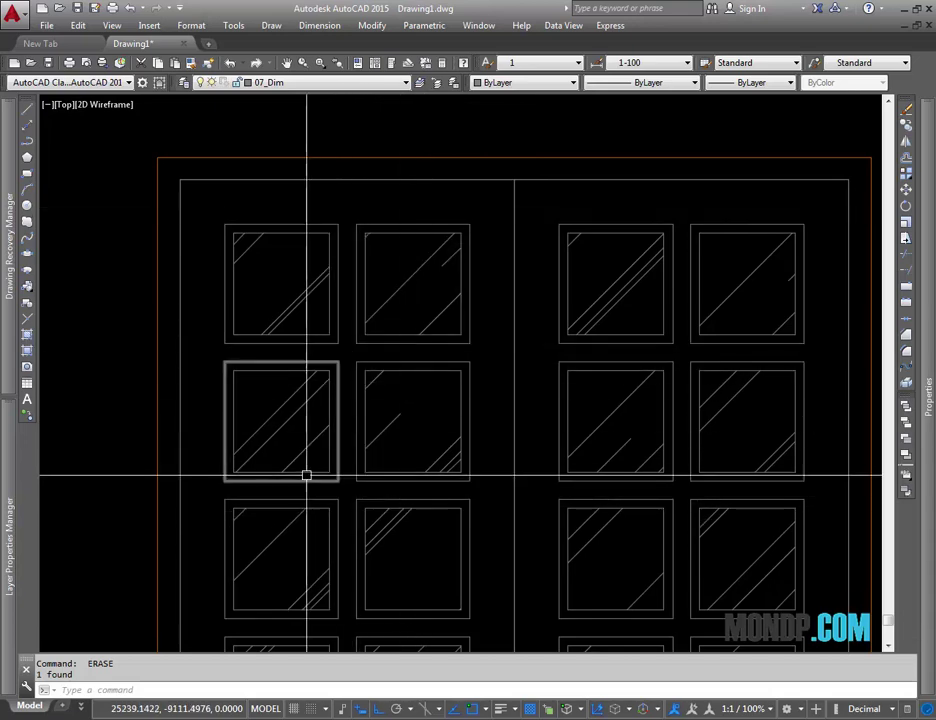
{"action": "middle_click_drag", "start_coordinate": [395, 363], "coordinate": [397, 397]}
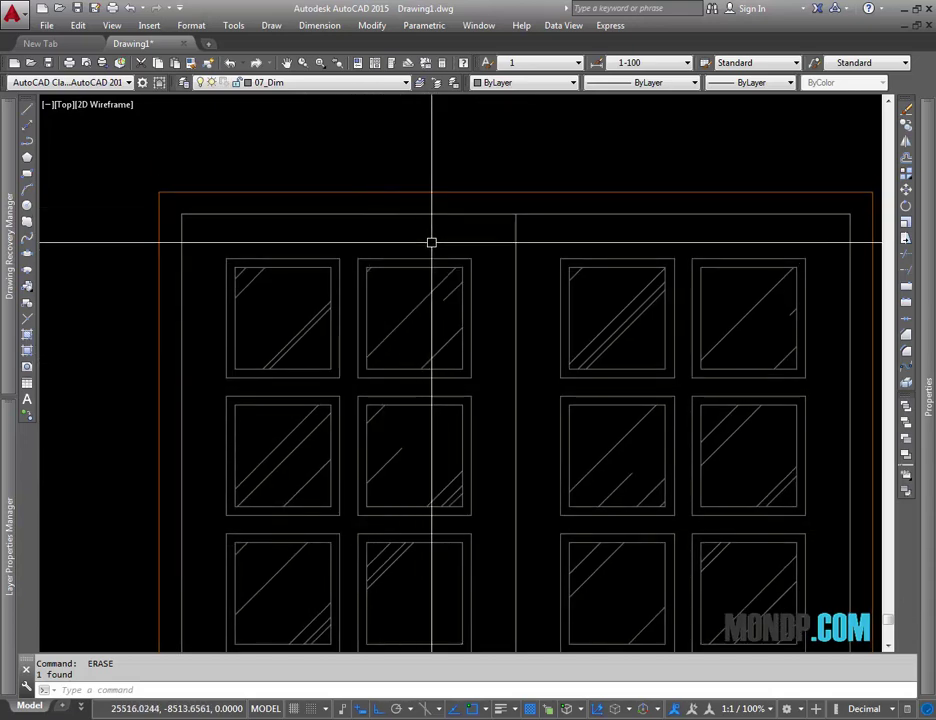
{"action": "scroll", "coordinate": [391, 390], "scroll_direction": "up", "scroll_amount": 2}
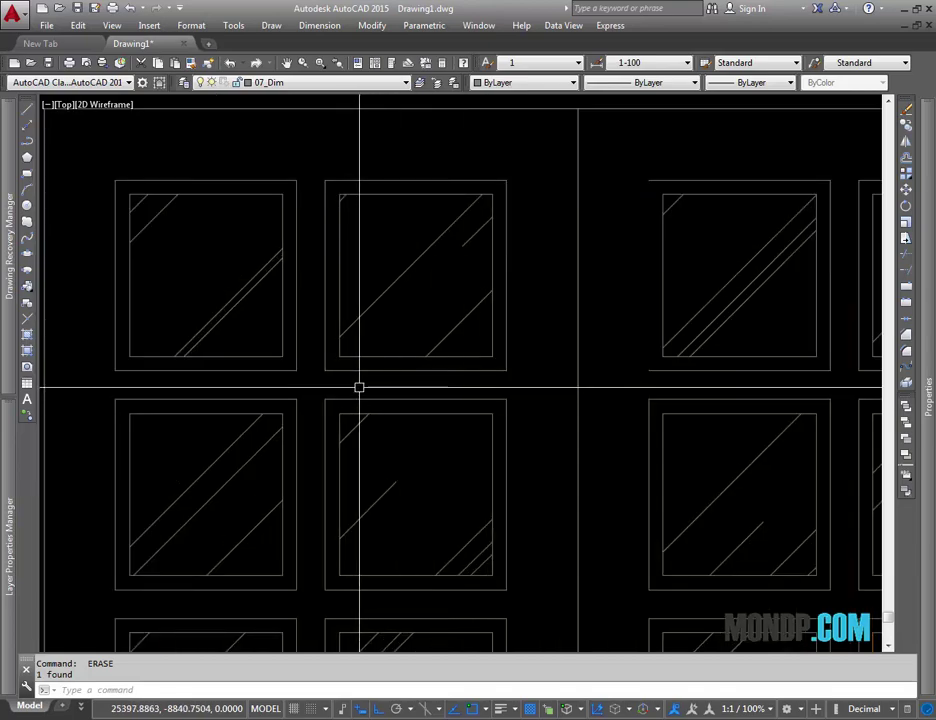
{"action": "scroll", "coordinate": [359, 387], "scroll_direction": "down", "scroll_amount": 4}
{"action": "middle_click_drag", "start_coordinate": [382, 359], "coordinate": [378, 190]}
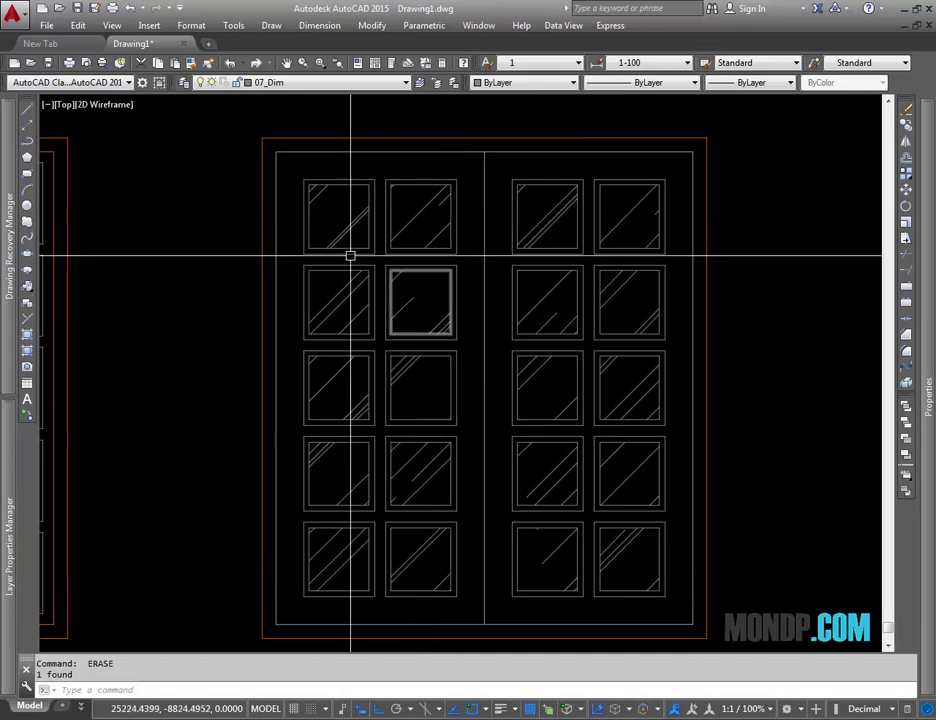
{"action": "scroll", "coordinate": [479, 443], "scroll_direction": "down", "scroll_amount": 4}
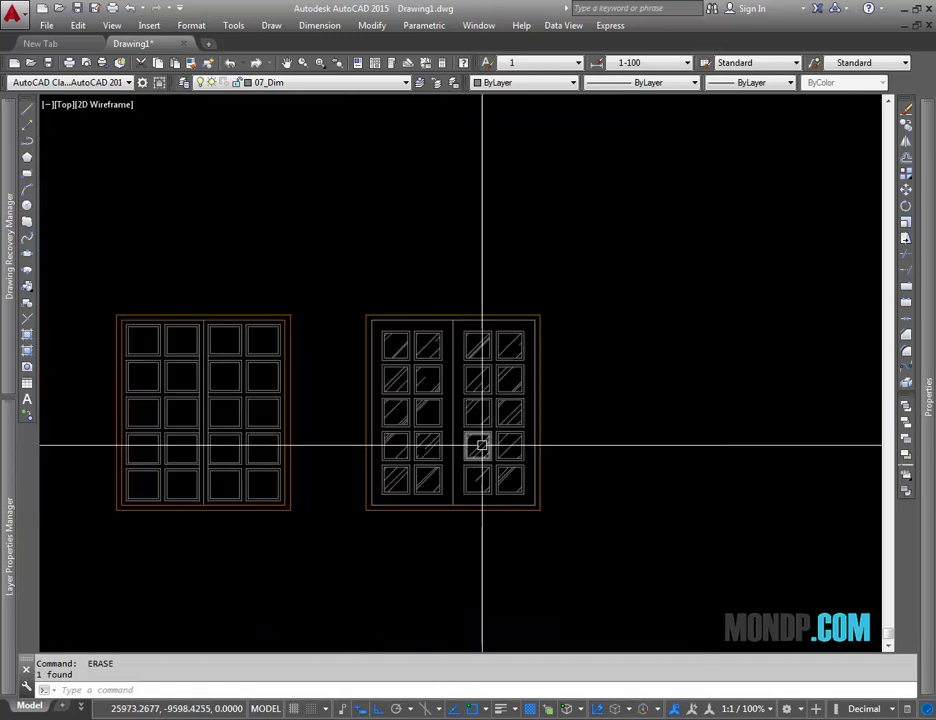
{"action": "middle_click_drag", "start_coordinate": [479, 443], "coordinate": [764, 402]}
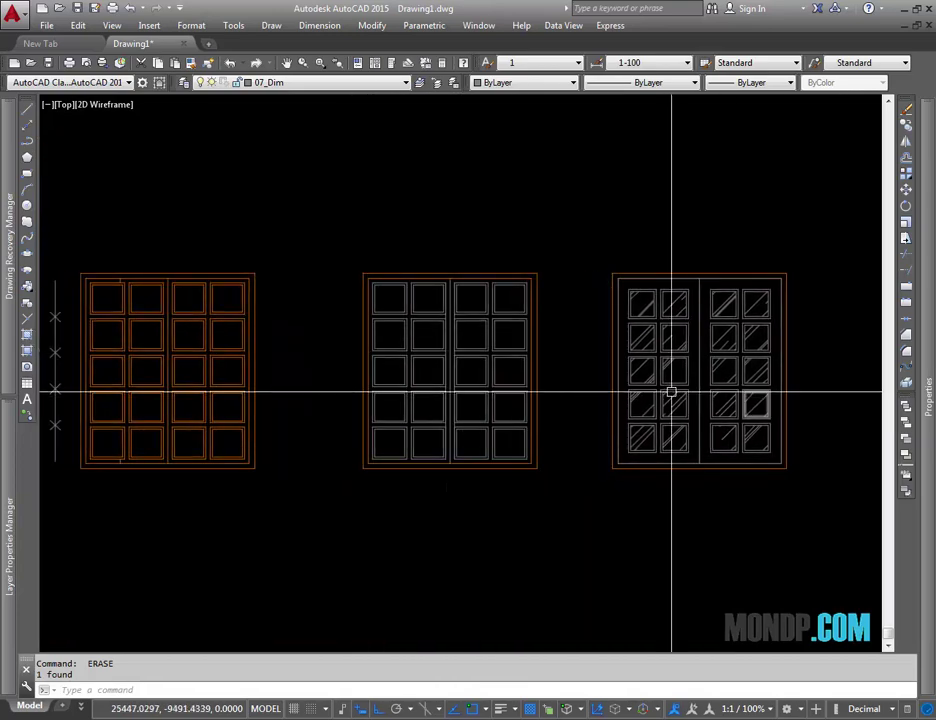
Erase the X marks and vertical guide line left of the first elevation
{"action": "middle_click_drag", "start_coordinate": [669, 389], "coordinate": [706, 393]}
{"action": "left_click", "coordinate": [51, 236]}
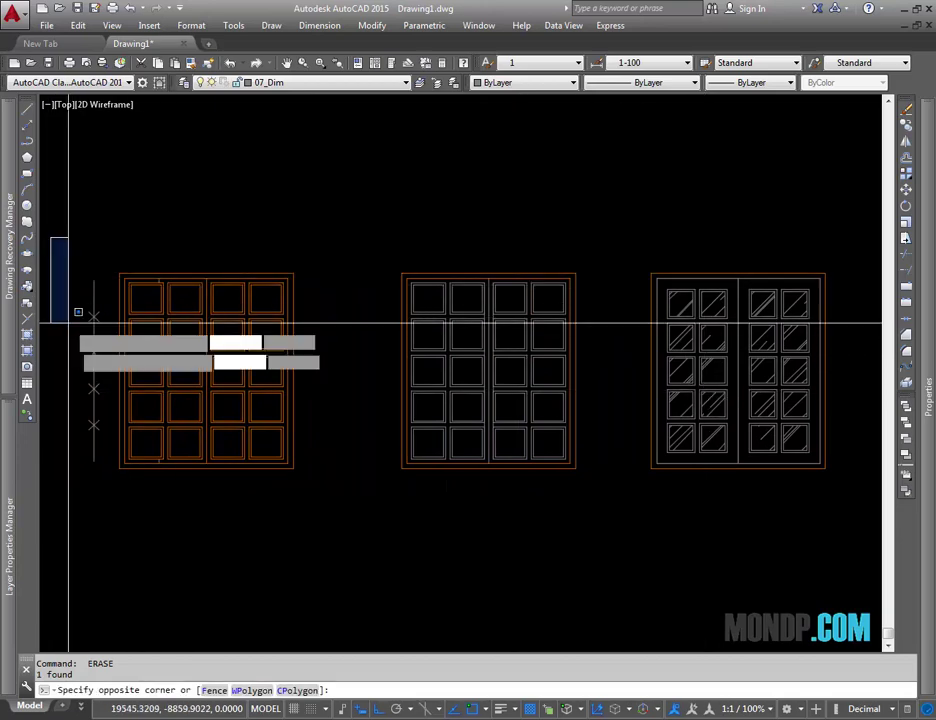
{"action": "left_click", "coordinate": [116, 503]}
{"action": "type", "text": "e"}
{"action": "key", "text": "Return"}
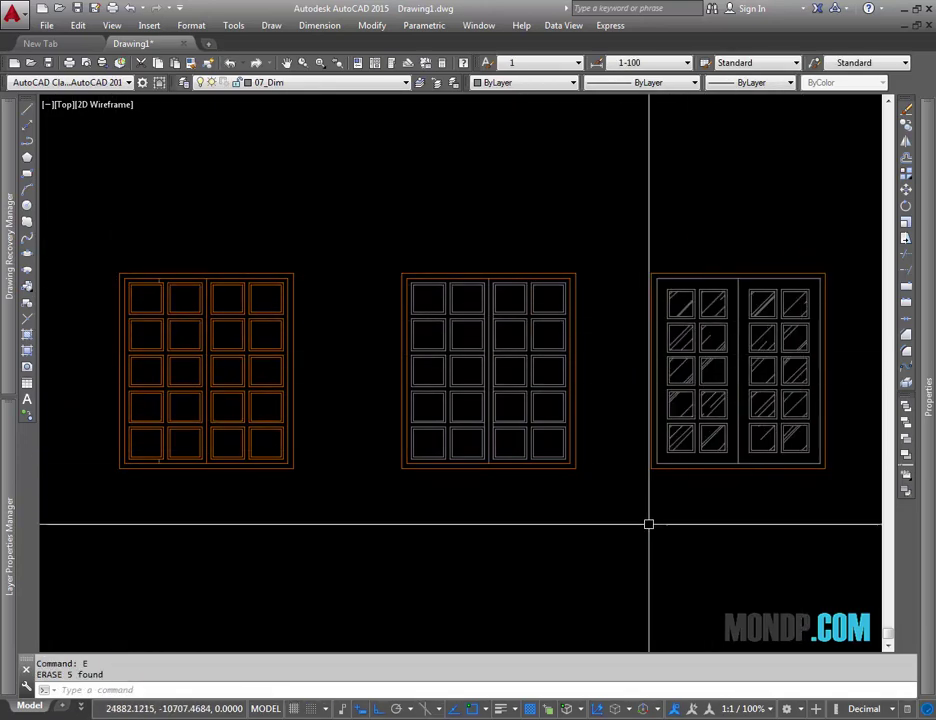